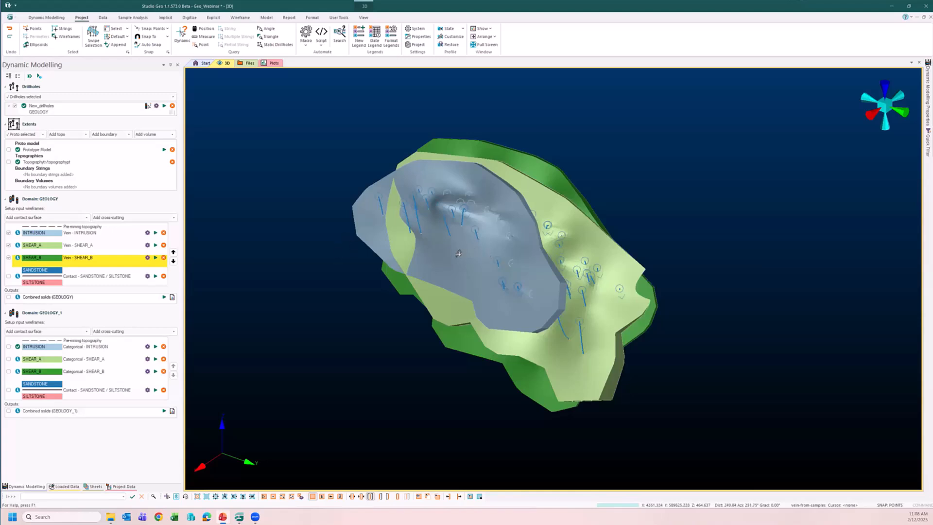
# Step: Hide the SHEAR_B, SHEAR_A and INTRUSION vein surfaces of the GEOLOGY domain
pyautogui.moveTo(456, 250)
pyautogui.mouseDown()
pyautogui.moveTo(409, 261)
pyautogui.moveTo(307, 225)
pyautogui.moveTo(414, 259)
pyautogui.moveTo(453, 257)
pyautogui.mouseUp()
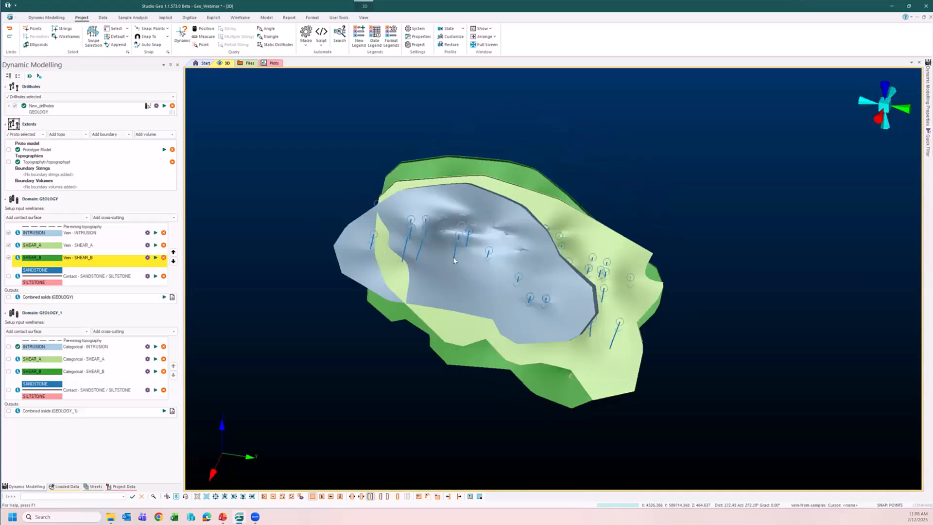
pyautogui.click(8, 258)
pyautogui.click(9, 245)
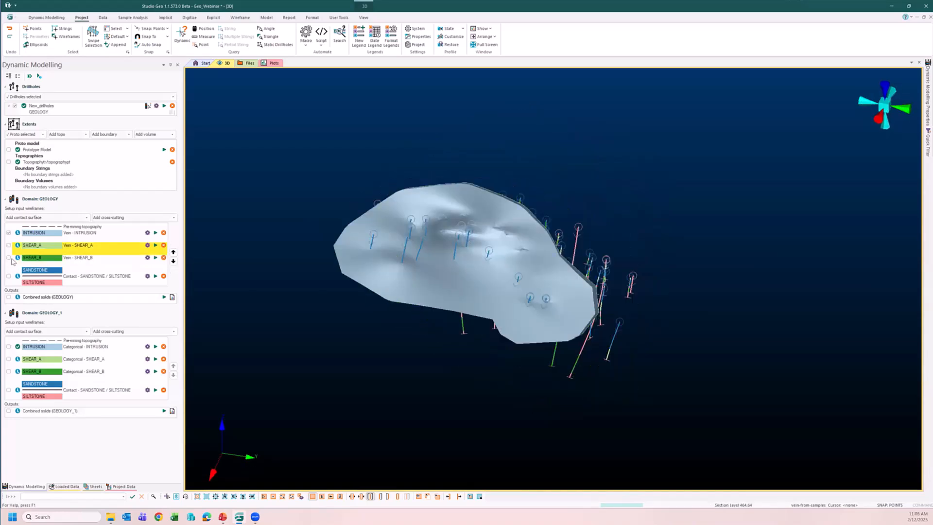
# Step: Display the SANDSTONE / SILTSTONE contact surface of the GEOLOGY domain, examine it with the drillholes, and hide it again
pyautogui.click(9, 276)
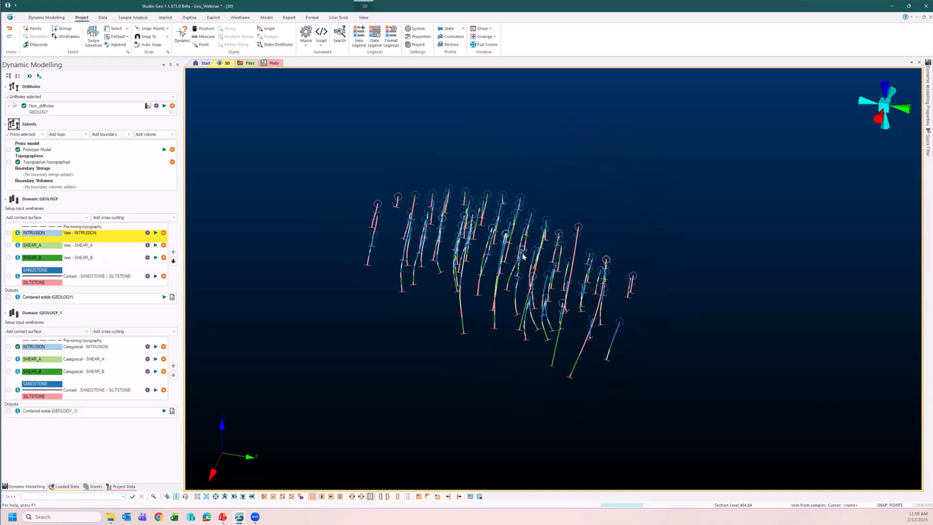
pyautogui.moveTo(459, 235); pyautogui.dragTo(566, 217)
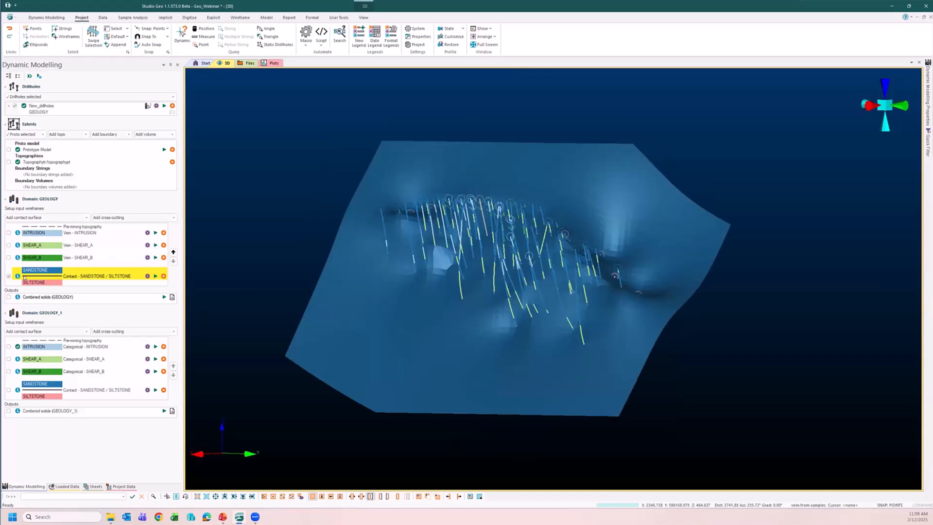
pyautogui.click(9, 276)
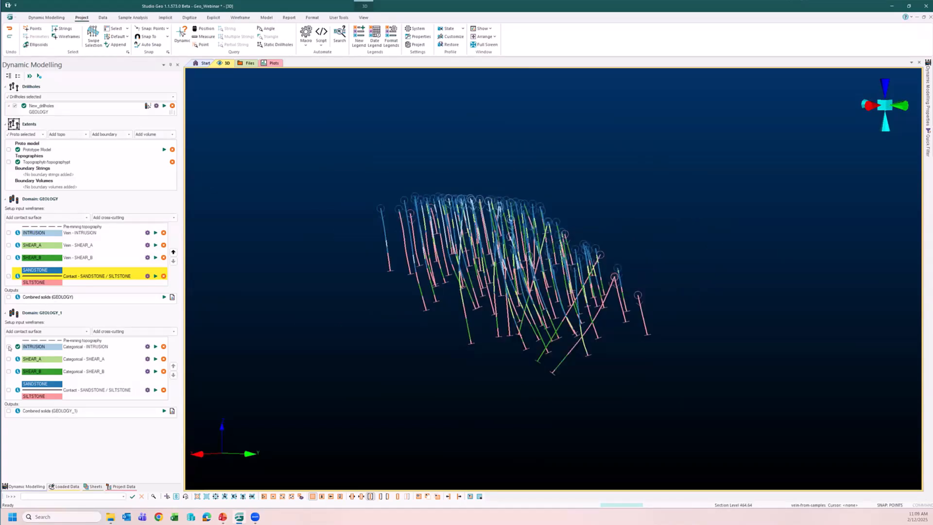
# Step: Display the categorical INTRUSION volume of the GEOLOGY_1 domain, examine its shape against the drillholes, and hide it again
pyautogui.click(8, 346)
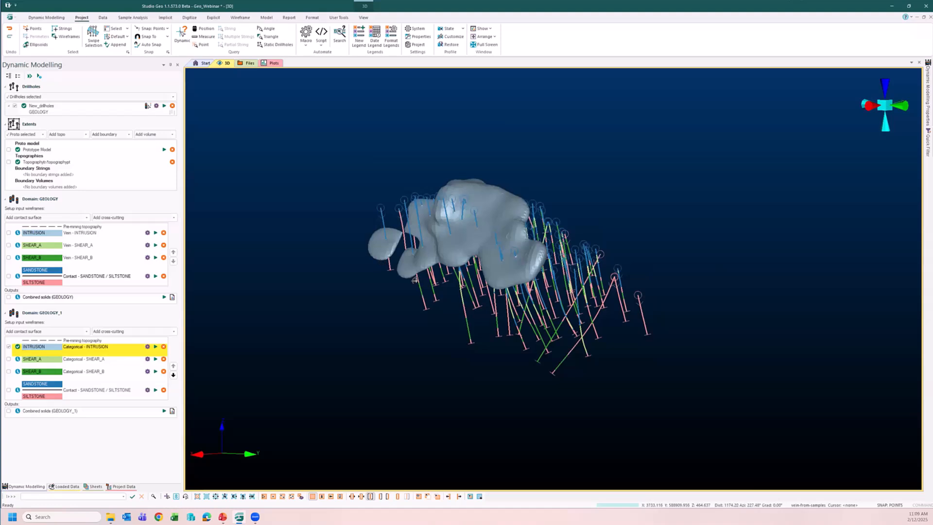
pyautogui.moveTo(458, 287); pyautogui.dragTo(467, 249)
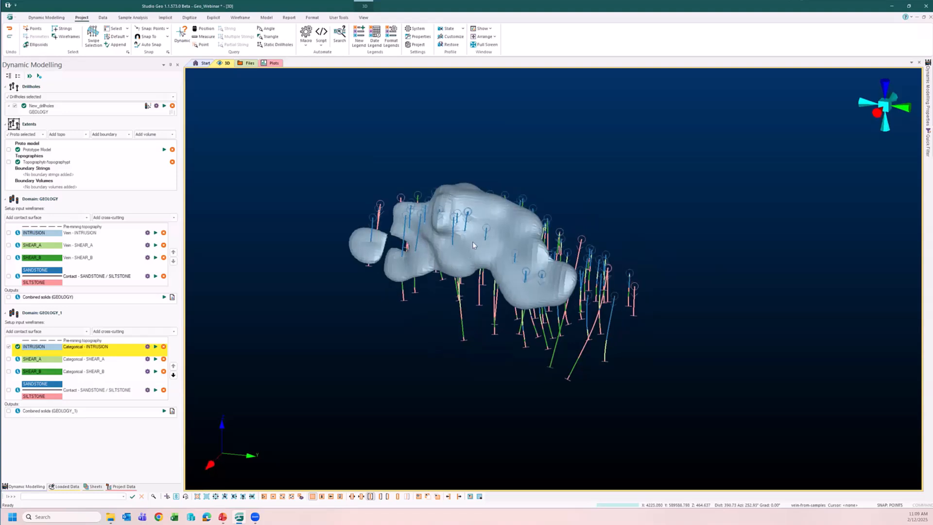
pyautogui.moveTo(472, 245); pyautogui.dragTo(485, 251, button='middle')
pyautogui.moveTo(566, 271); pyautogui.dragTo(604, 292, button='middle')
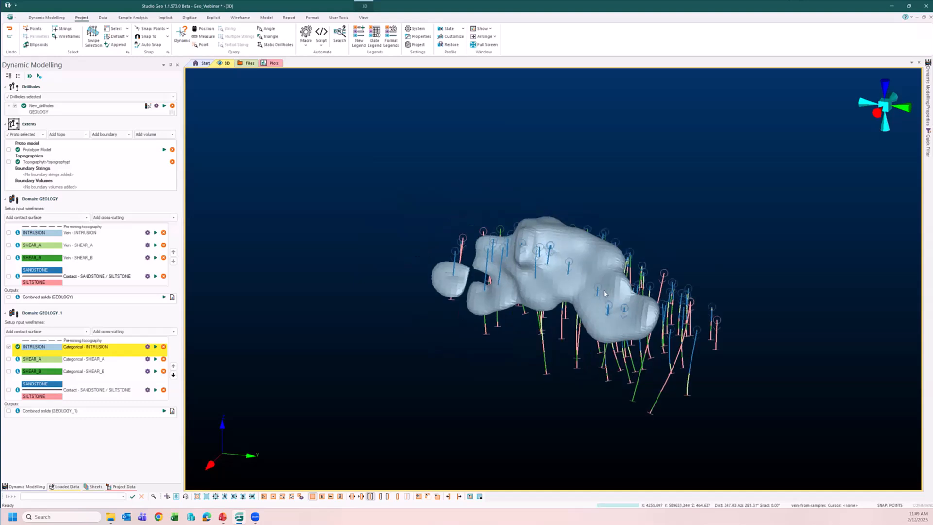
pyautogui.scroll(5, 582, 279)
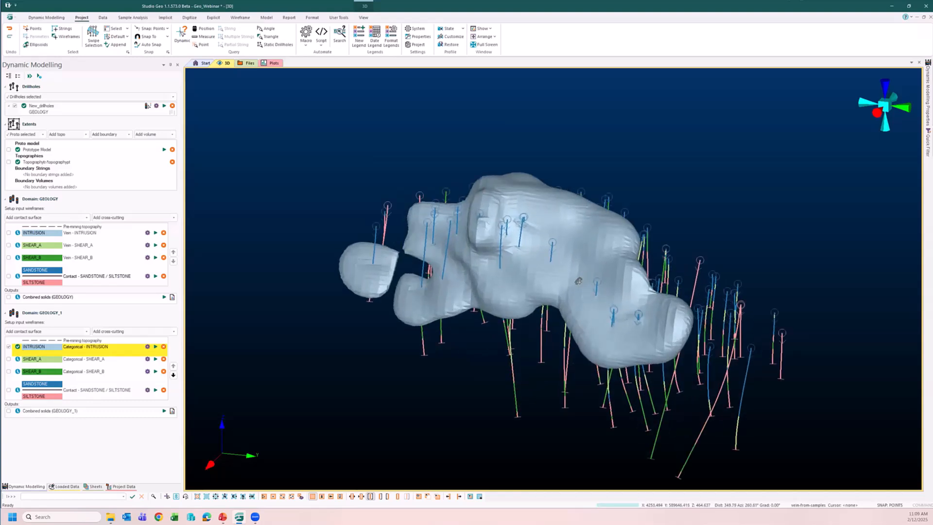
pyautogui.moveTo(580, 278)
pyautogui.keyDown('shift'); pyautogui.mouseDown()
pyautogui.moveTo(484, 292)
pyautogui.moveTo(632, 305)
pyautogui.moveTo(578, 270)
pyautogui.mouseUp(); pyautogui.keyUp('shift')
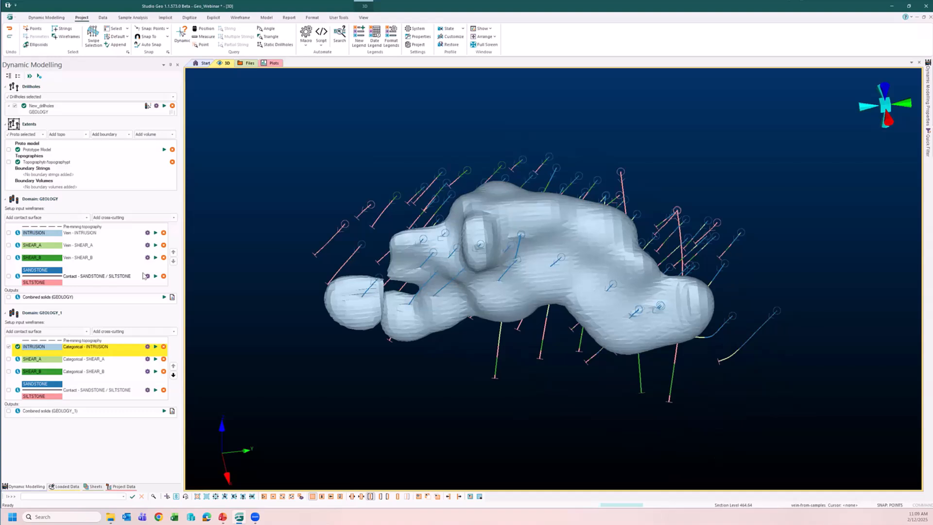
pyautogui.click(9, 347)
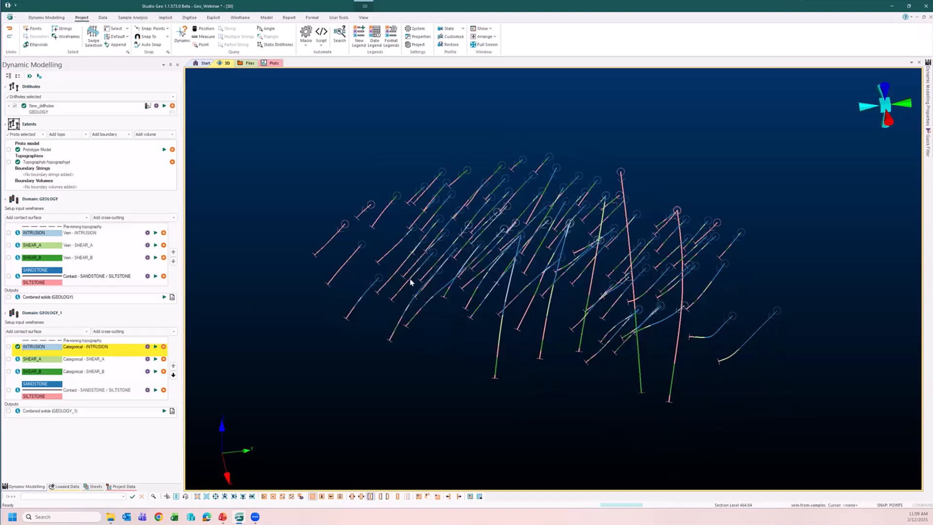
# Step: Display the INTRUSION vein surface of the GEOLOGY domain, examine it from another angle, and hide it again
pyautogui.keyDown('shift'); pyautogui.moveTo(499, 293); pyautogui.dragTo(456, 243); pyautogui.keyUp('shift')
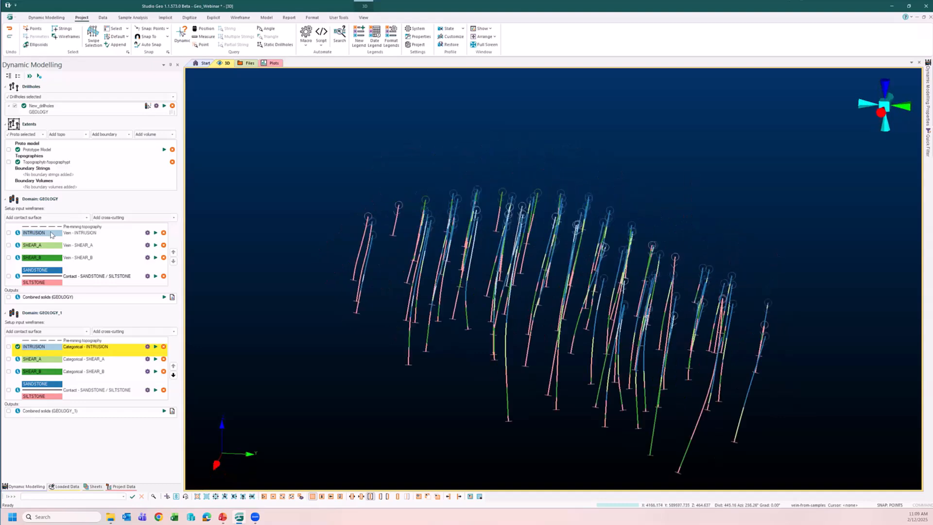
pyautogui.click(8, 233)
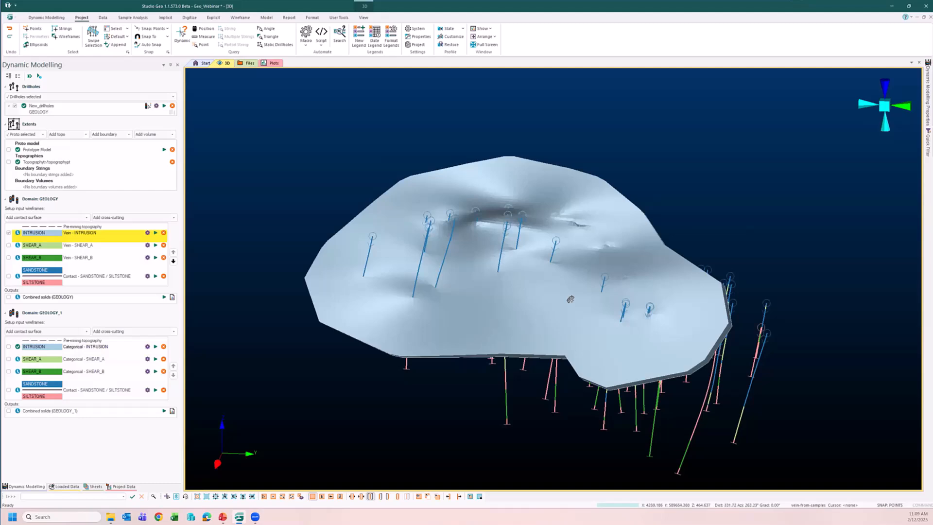
pyautogui.moveTo(570, 300); pyautogui.dragTo(540, 308)
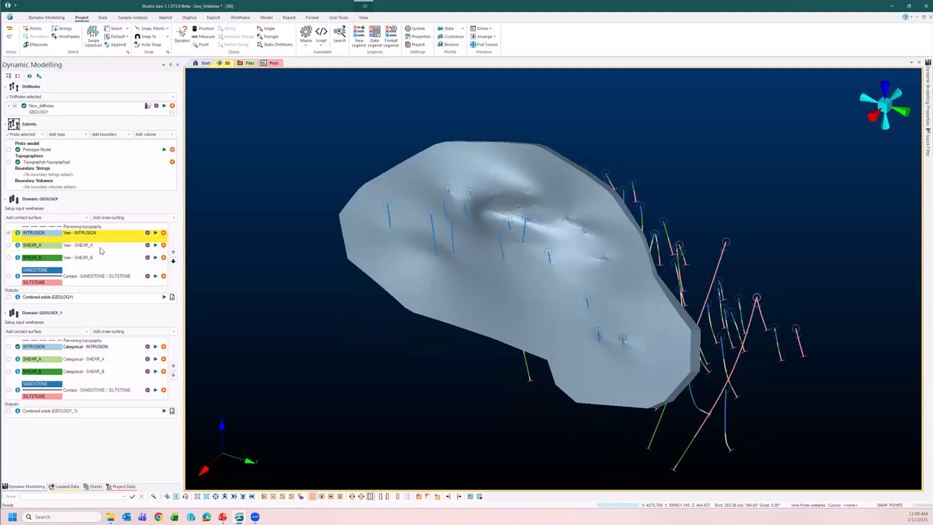
pyautogui.click(8, 233)
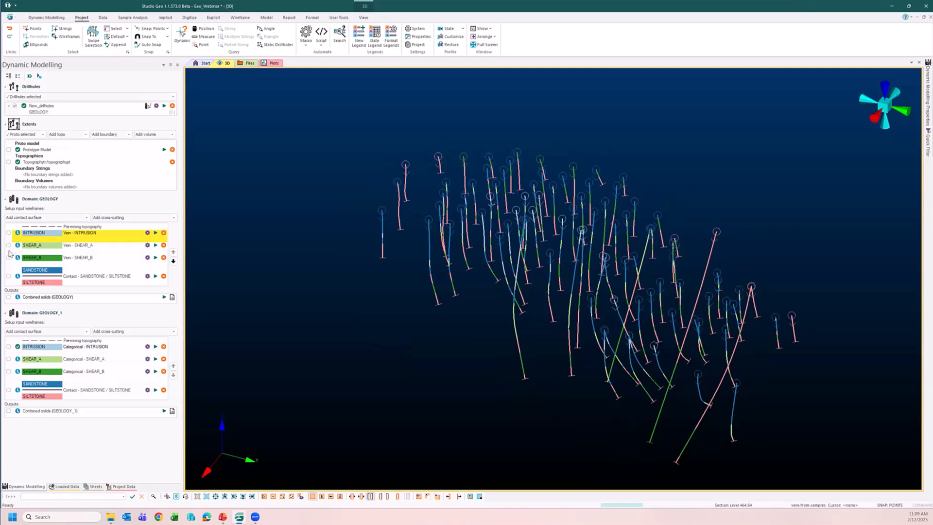
# Step: Display the SHEAR_B vein surface of the GEOLOGY domain and examine the area around the small hole in it
pyautogui.click(8, 245)
pyautogui.click(9, 246)
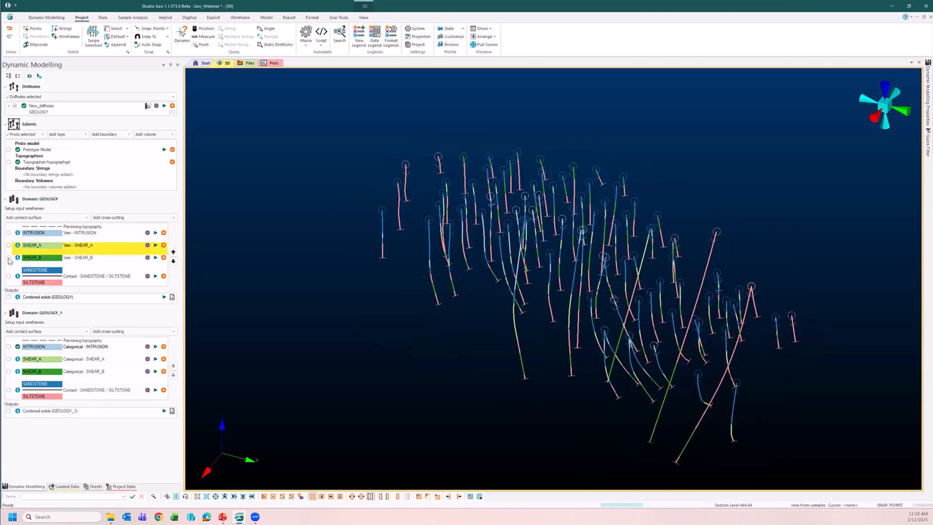
pyautogui.click(8, 258)
pyautogui.moveTo(590, 319); pyautogui.dragTo(625, 376)
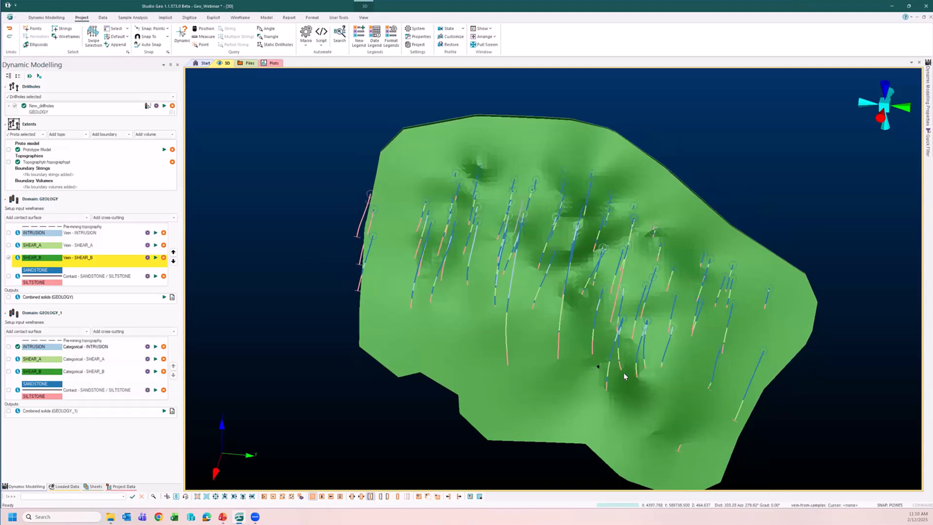
pyautogui.scroll(5, 567, 362)
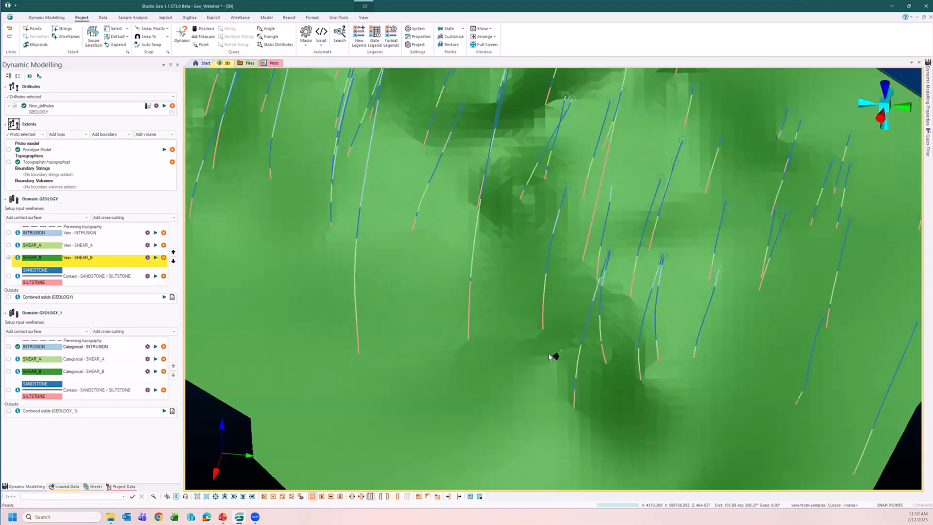
pyautogui.scroll(-3, 537, 349)
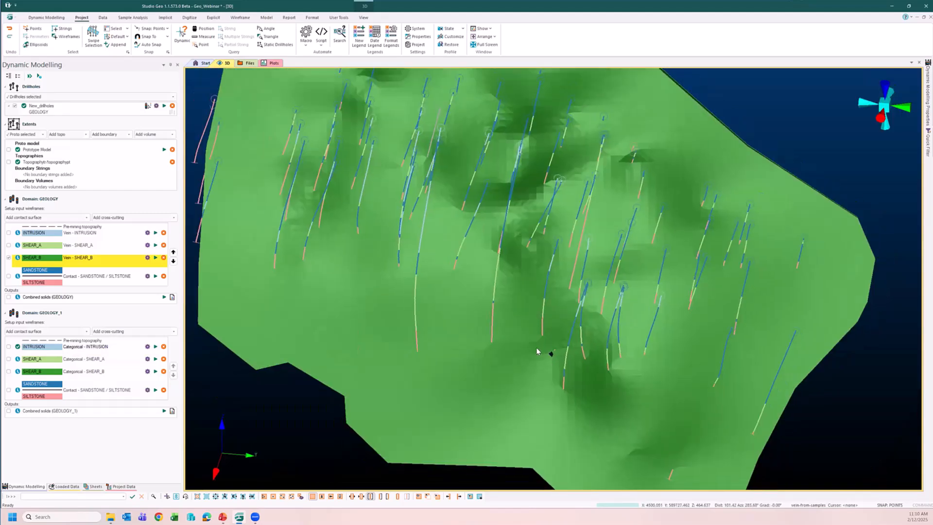
pyautogui.scroll(-3, 537, 349)
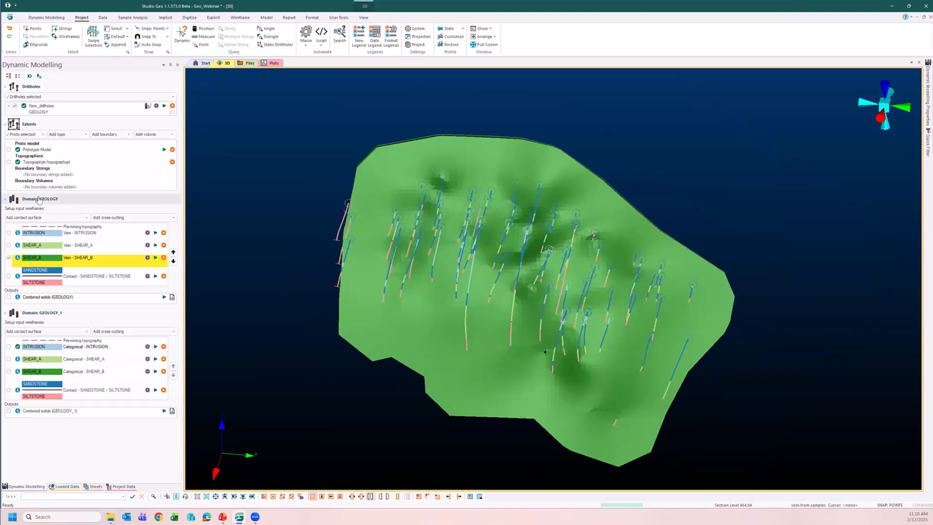
# Step: Open the vein surface settings for SHEAR_B and examine its drillhole contact points from several angles
pyautogui.click(148, 258)
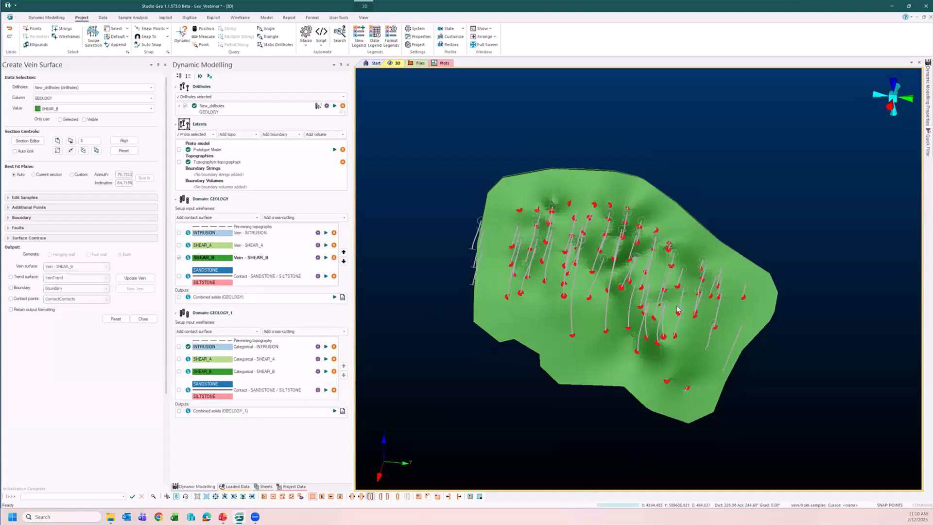
pyautogui.moveTo(662, 293); pyautogui.dragTo(704, 307)
pyautogui.moveTo(571, 255); pyautogui.dragTo(659, 300)
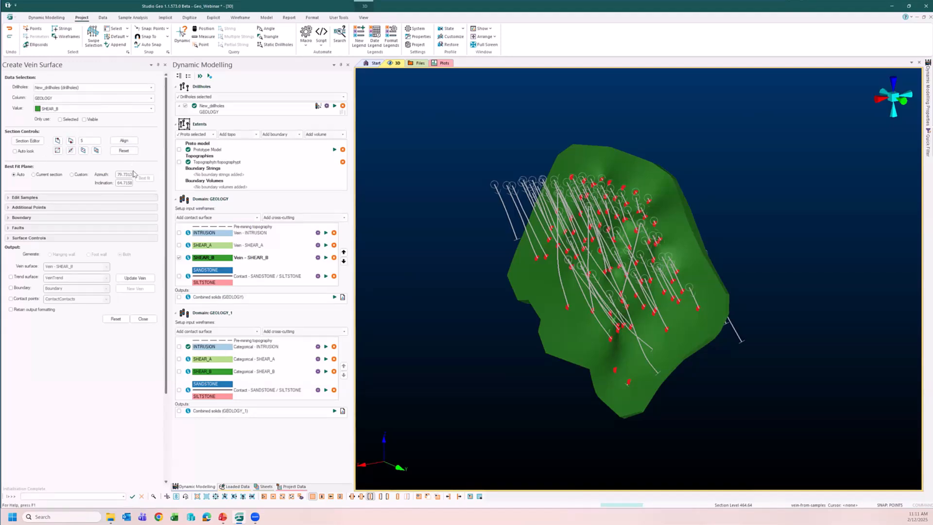
# Step: Try the Custom best fit plane option for the SHEAR_B vein and return it to Auto
pyautogui.scroll(-1, 75, 179)
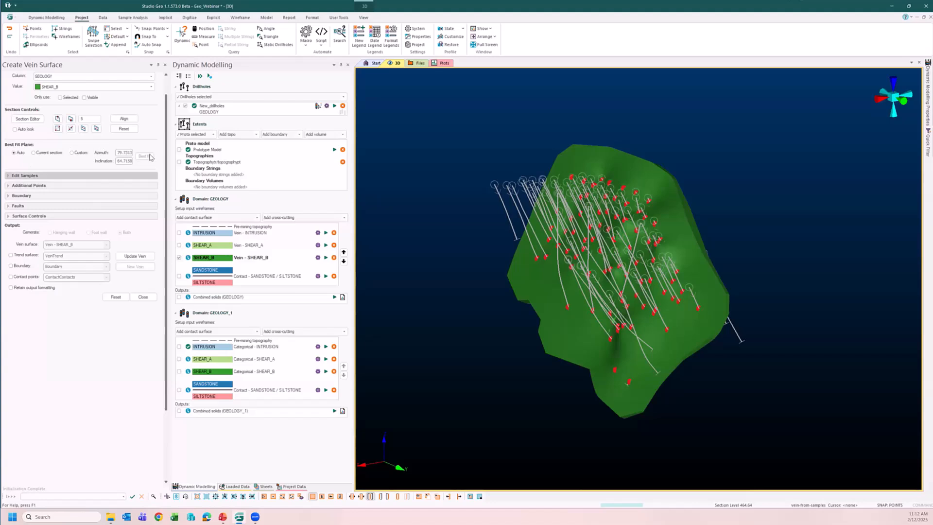
pyautogui.click(72, 152)
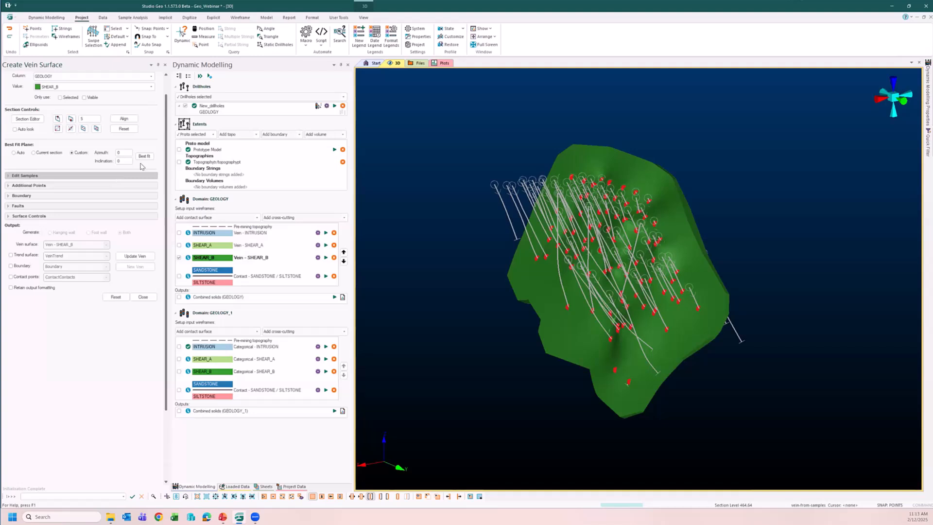
pyautogui.click(21, 153)
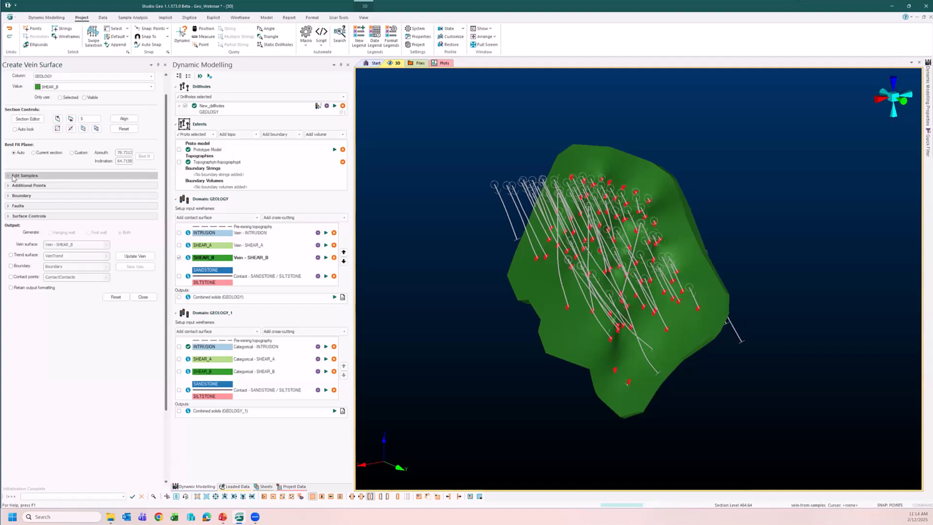
# Step: Show the sample editing options for the SHEAR_B vein and examine the contact point next to the hole in its surface
pyautogui.click(36, 178)
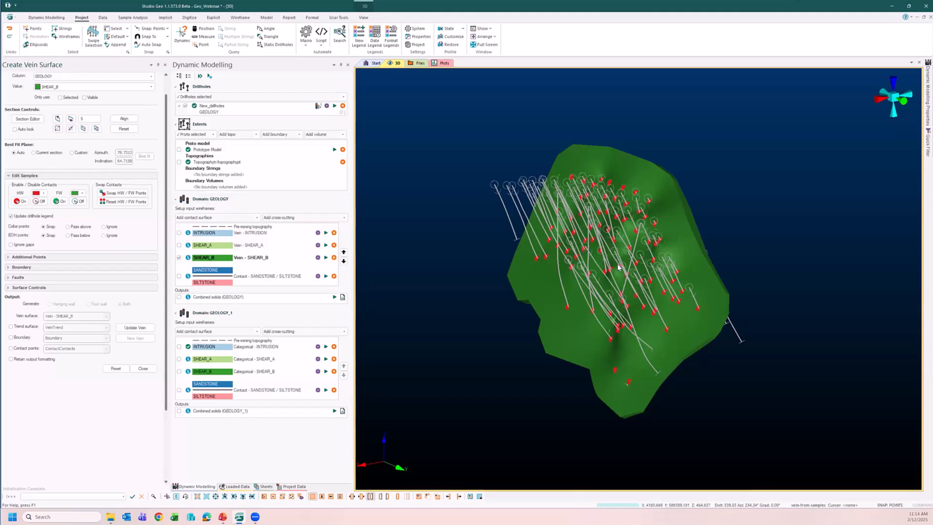
pyautogui.moveTo(612, 257)
pyautogui.keyDown('shift'); pyautogui.mouseDown()
pyautogui.moveTo(518, 231)
pyautogui.moveTo(619, 257)
pyautogui.mouseUp(); pyautogui.keyUp('shift')
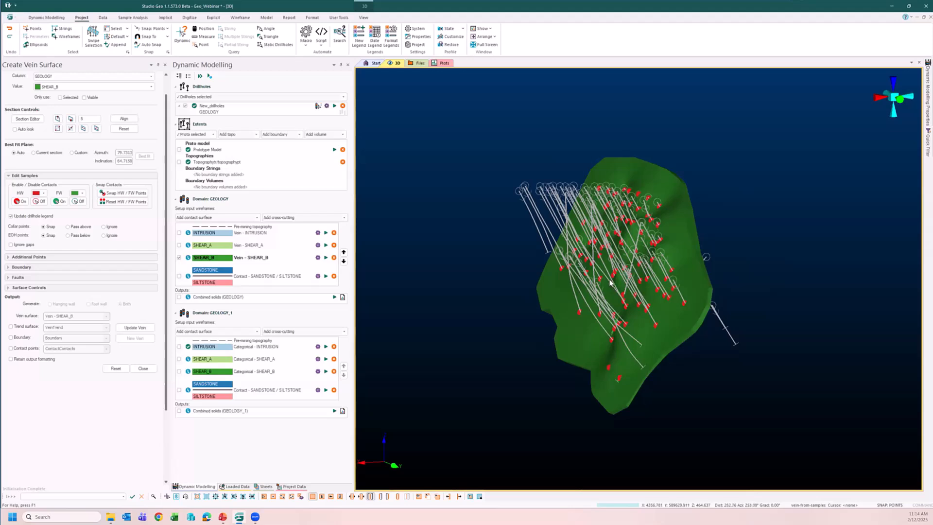
pyautogui.keyDown('shift'); pyautogui.moveTo(614, 280); pyautogui.dragTo(639, 300); pyautogui.keyUp('shift')
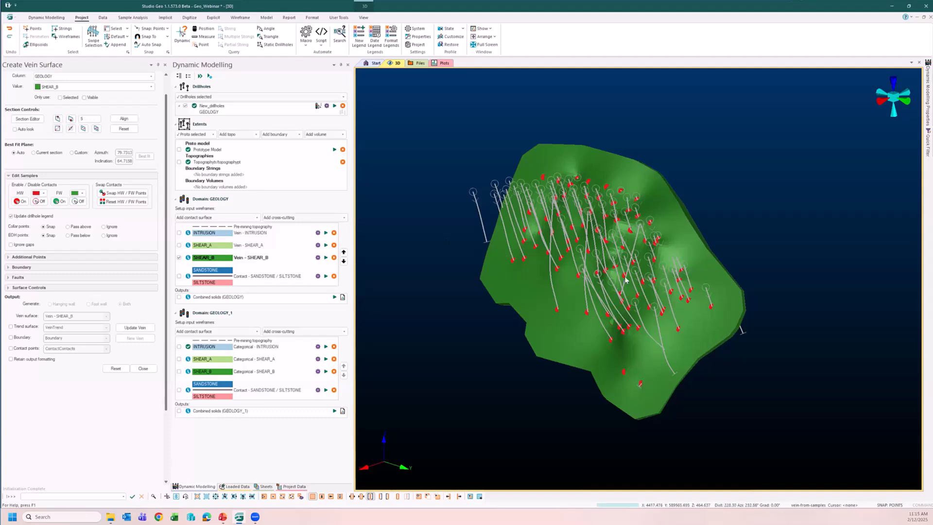
pyautogui.moveTo(668, 290); pyautogui.dragTo(661, 331)
pyautogui.scroll(6, 661, 331)
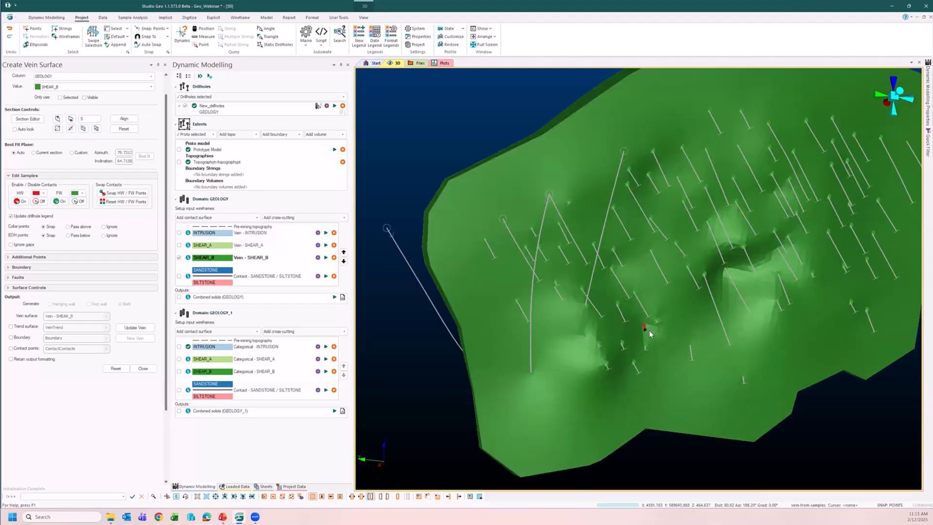
pyautogui.scroll(4, 645, 332)
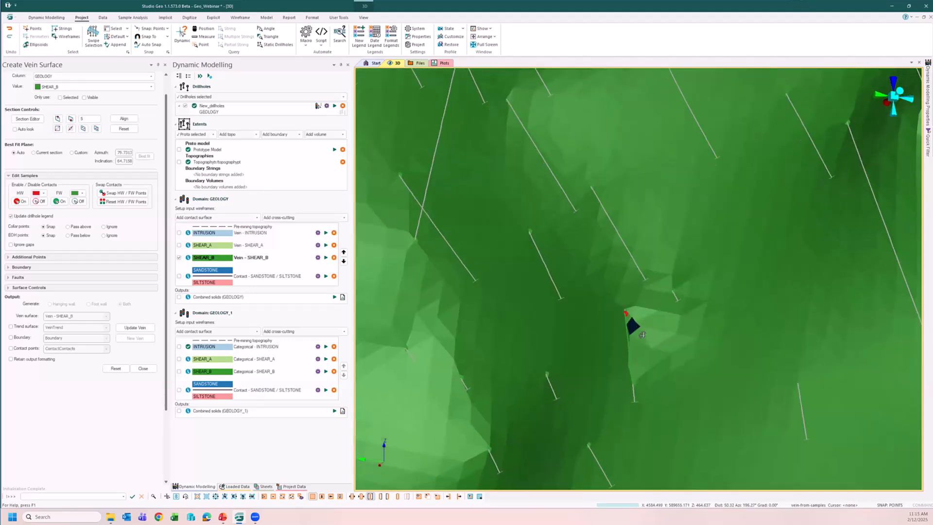
pyautogui.moveTo(623, 337); pyautogui.dragTo(665, 310)
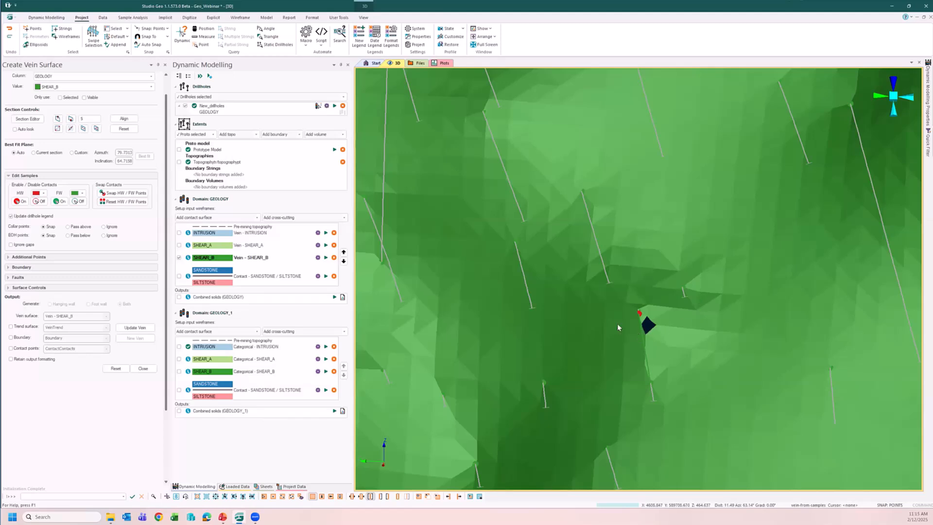
# Step: Disable the hanging wall contact next to the hole in the SHEAR_B vein and hide the surface to inspect the drillhole contacts
pyautogui.click(38, 202)
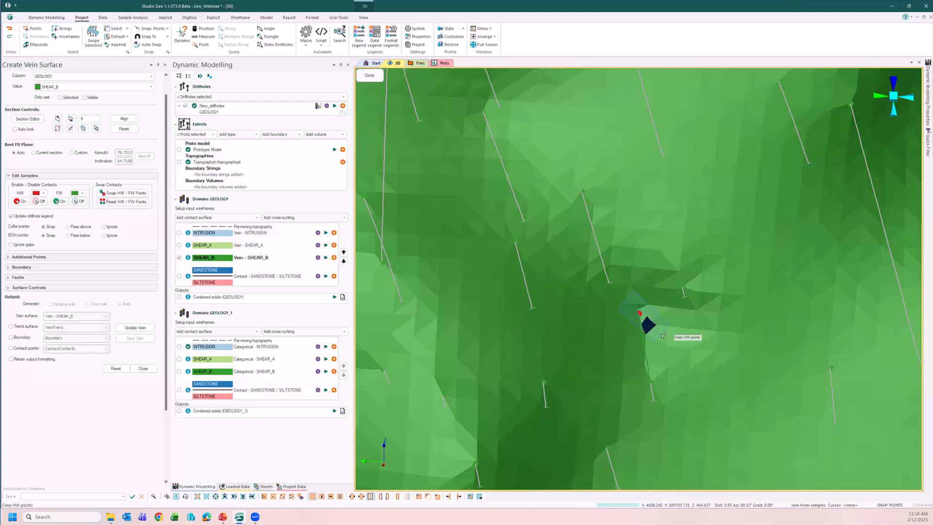
pyautogui.click(639, 312)
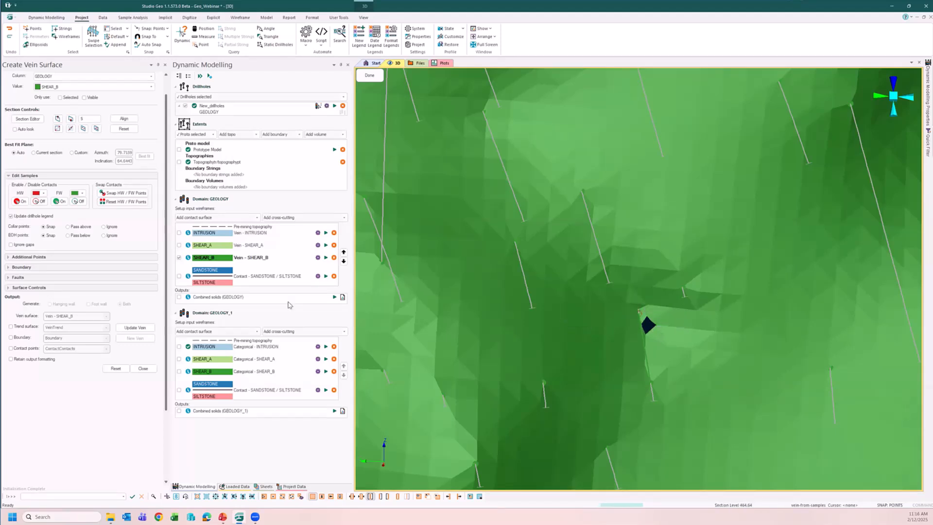
pyautogui.click(178, 259)
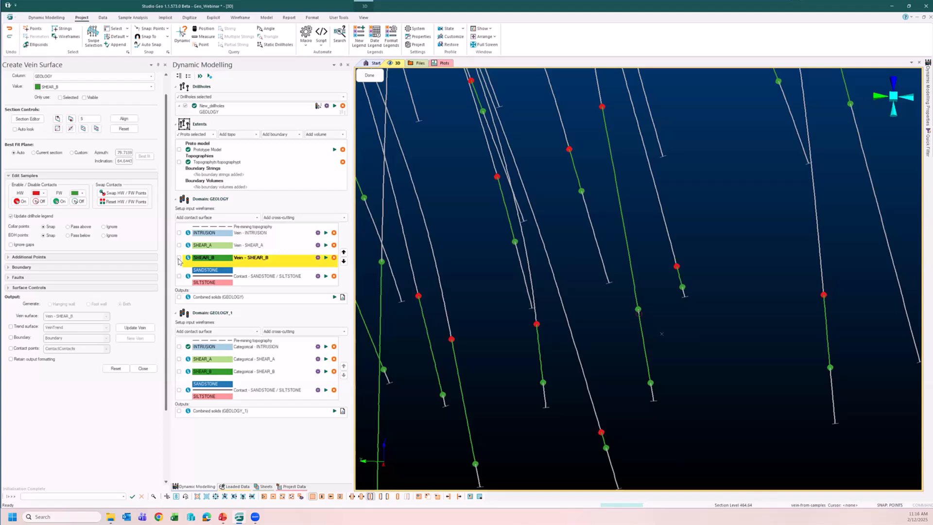
pyautogui.scroll(5, 604, 329)
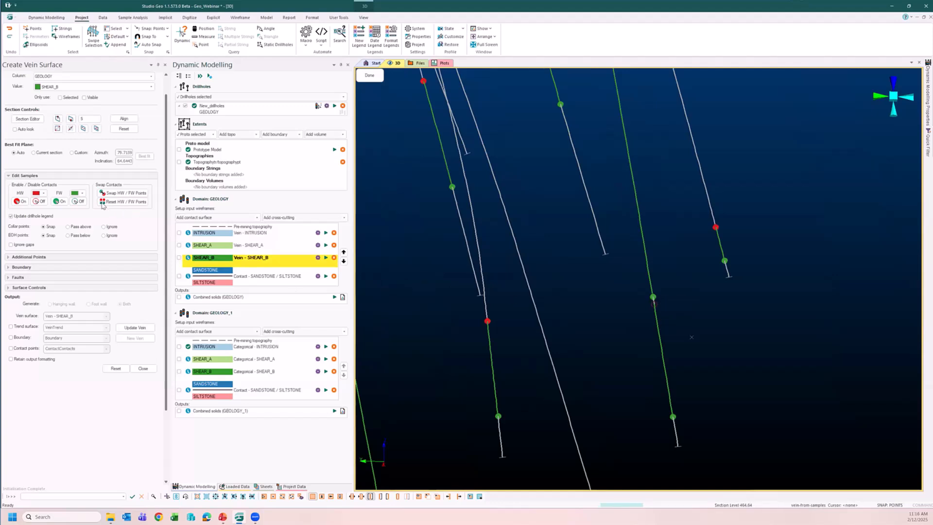
# Step: Disable the footwall contact midway along the long green intercept beside the SHEAR_B hole and update the vein surface
pyautogui.click(80, 202)
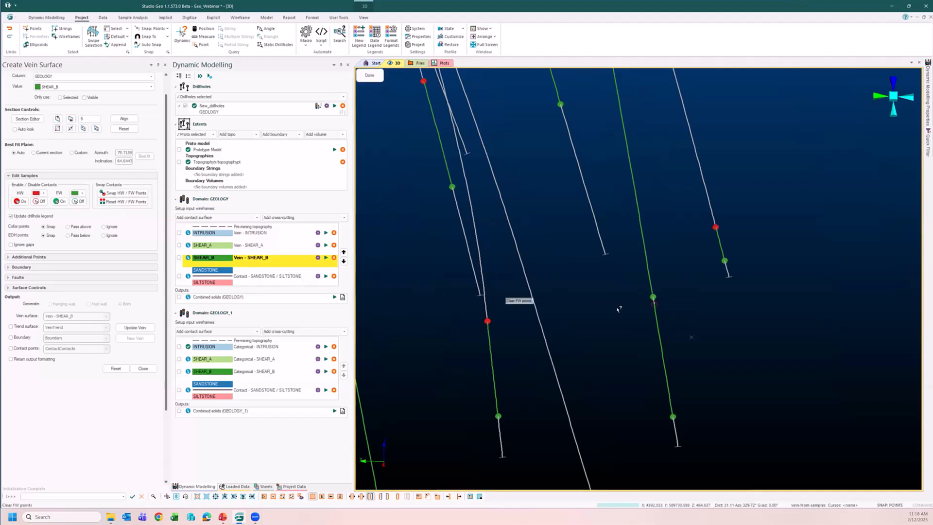
pyautogui.click(653, 297)
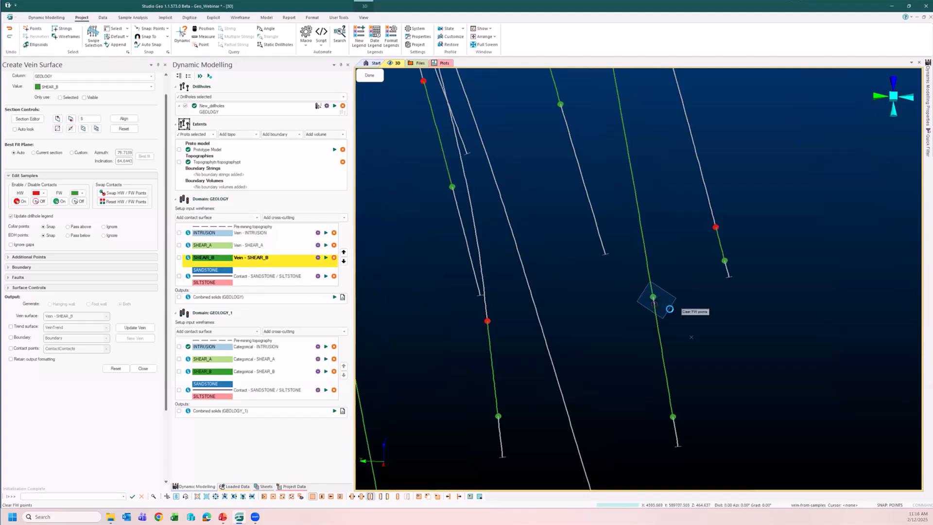
pyautogui.scroll(-3, 669, 336)
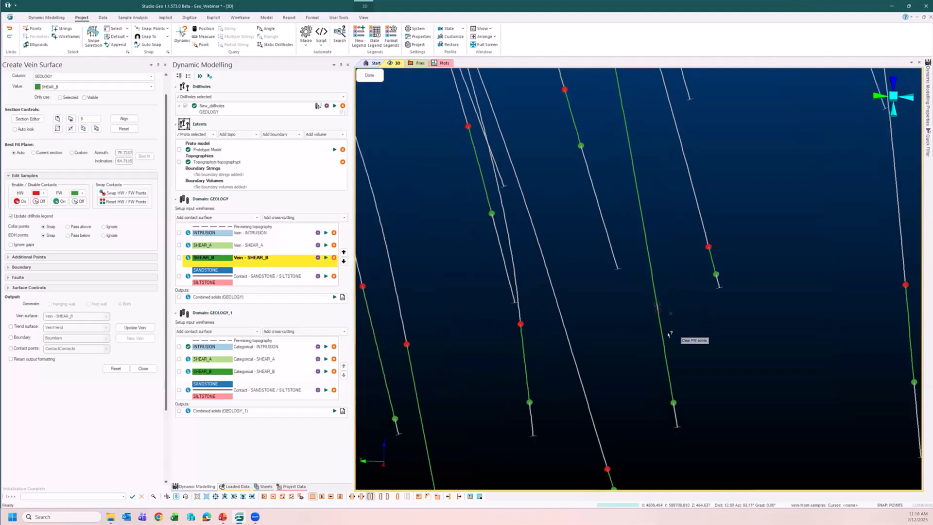
pyautogui.scroll(-3, 661, 335)
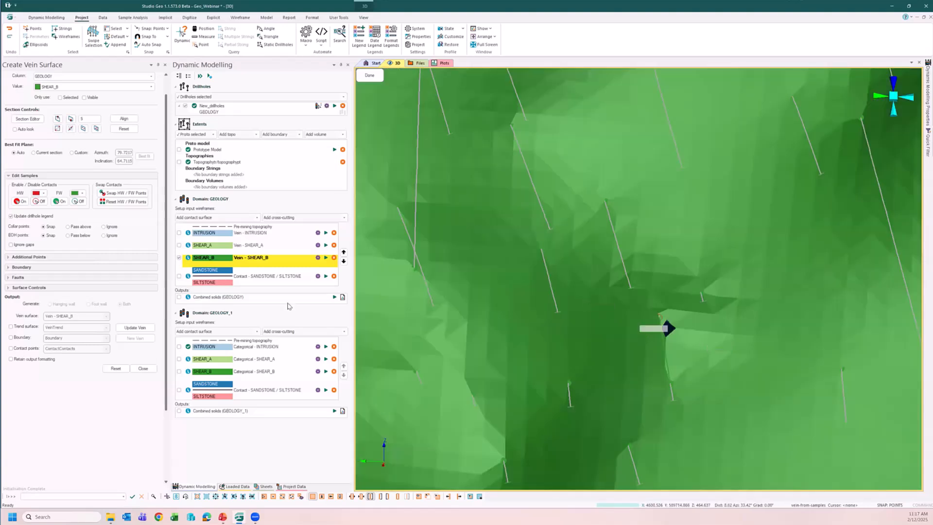
pyautogui.click(141, 327)
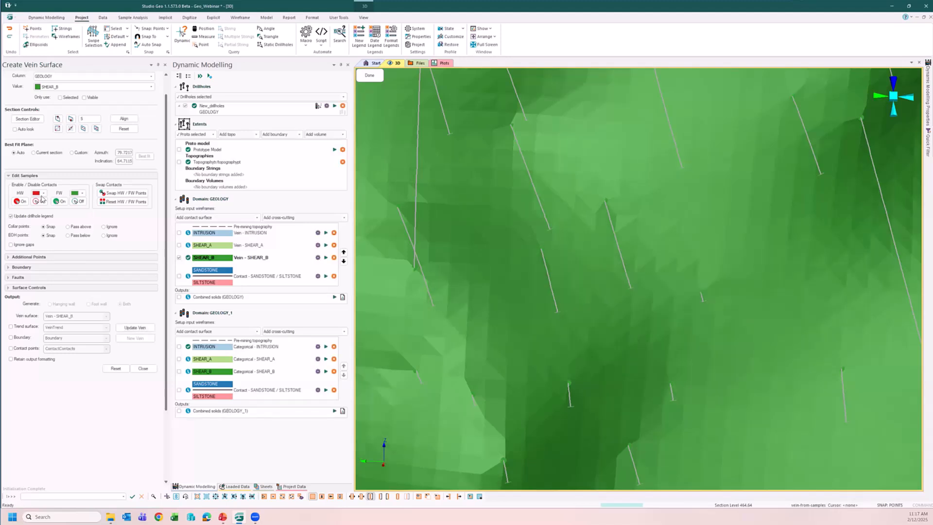
# Step: Disable the hanging wall contact at the local bulge on the opposite side of the SHEAR_B vein and update the surface
pyautogui.click(58, 200)
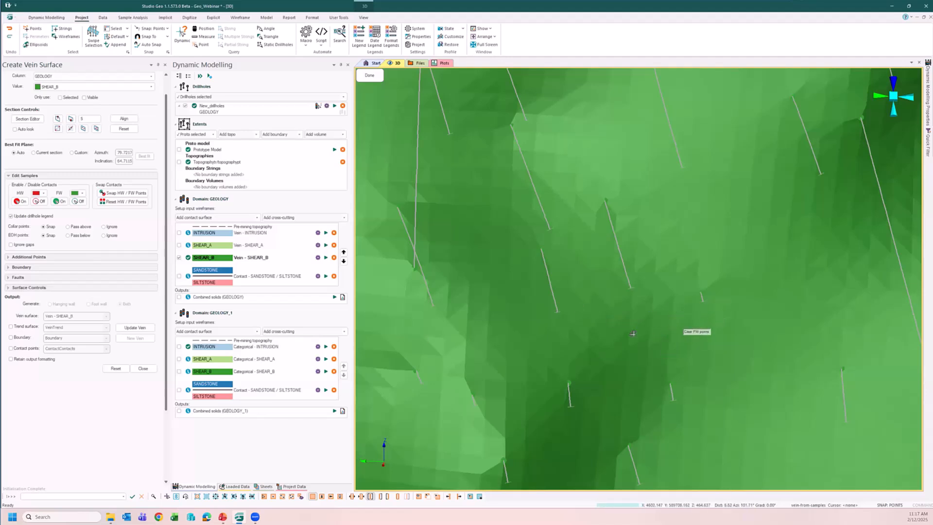
pyautogui.keyDown('shift'); pyautogui.moveTo(628, 336); pyautogui.dragTo(630, 359); pyautogui.keyUp('shift')
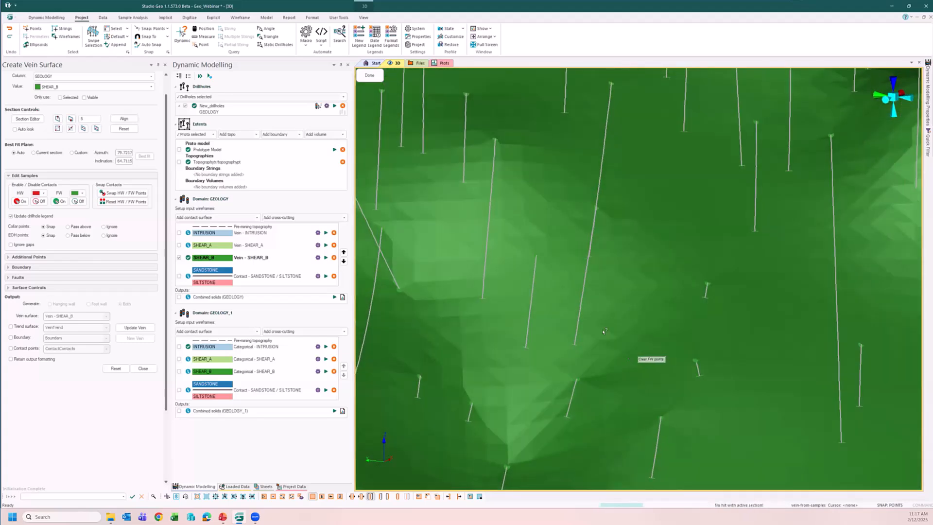
pyautogui.scroll(-2, 603, 325)
pyautogui.scroll(-3, 604, 325)
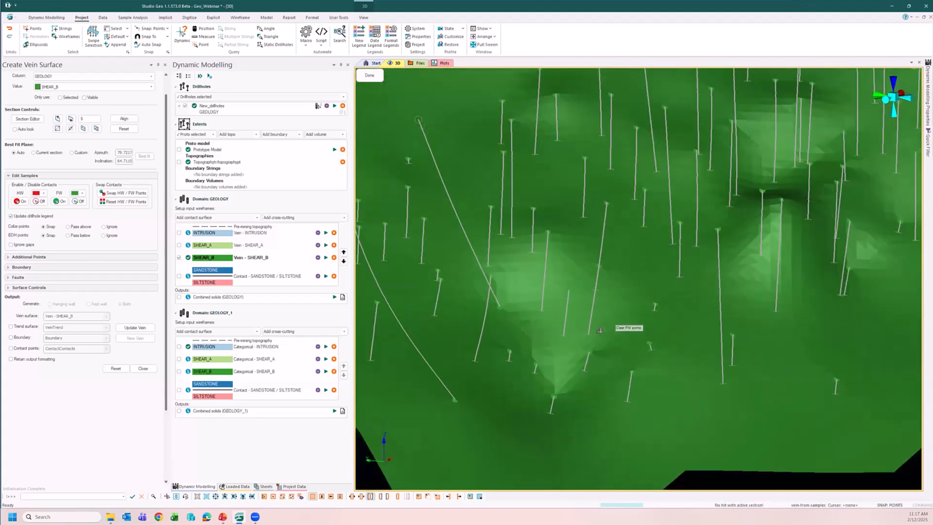
pyautogui.keyDown('shift'); pyautogui.moveTo(709, 344); pyautogui.dragTo(831, 310); pyautogui.keyUp('shift')
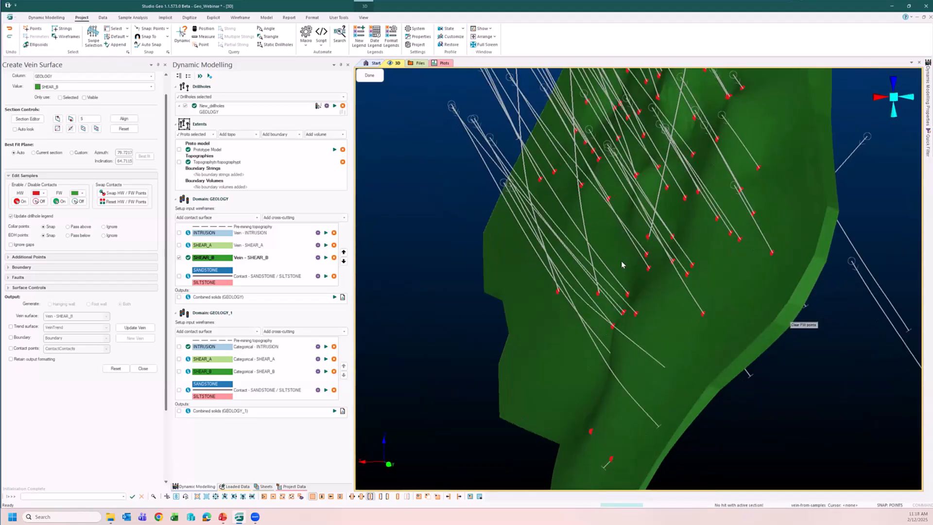
pyautogui.scroll(3, 606, 183)
pyautogui.scroll(3, 639, 207)
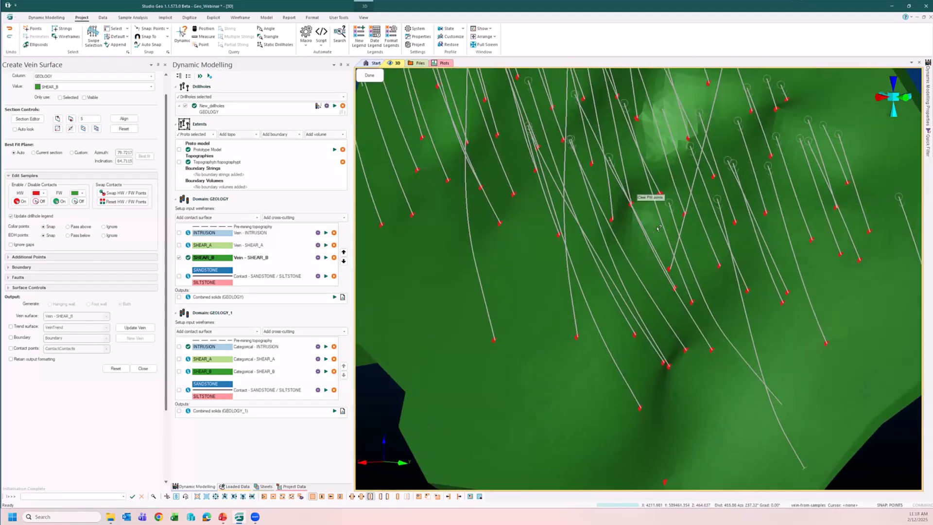
pyautogui.scroll(4, 665, 307)
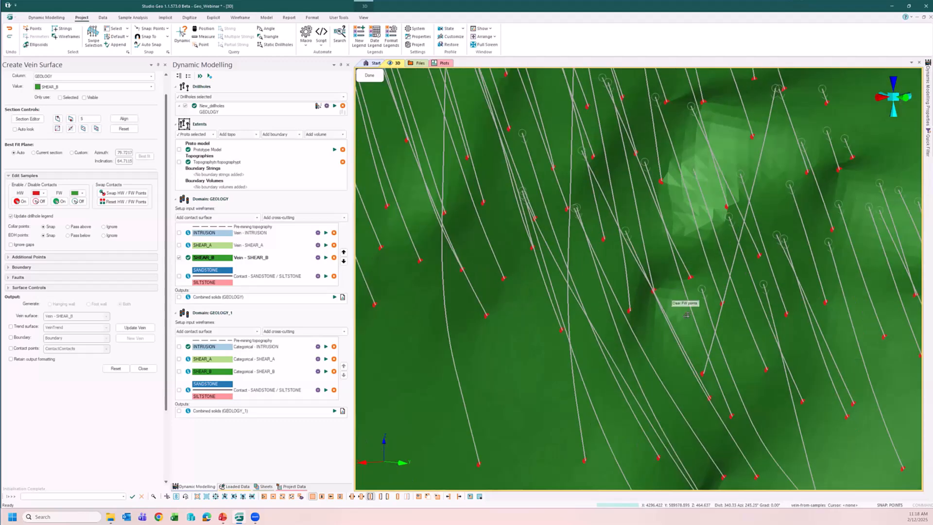
pyautogui.scroll(4, 728, 329)
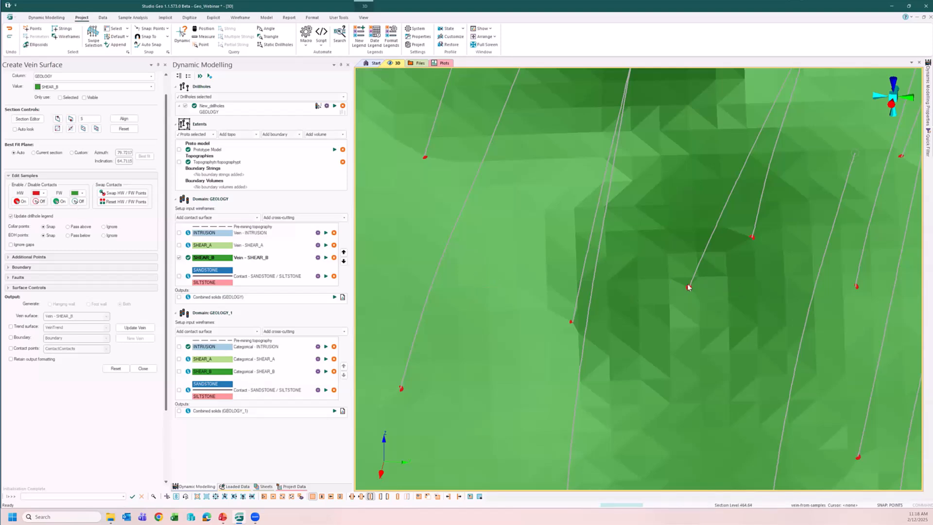
pyautogui.moveTo(688, 287)
pyautogui.mouseDown()
pyautogui.moveTo(666, 271)
pyautogui.moveTo(712, 306)
pyautogui.moveTo(693, 298)
pyautogui.moveTo(708, 295)
pyautogui.mouseUp()
pyautogui.scroll(-4, 554, 314)
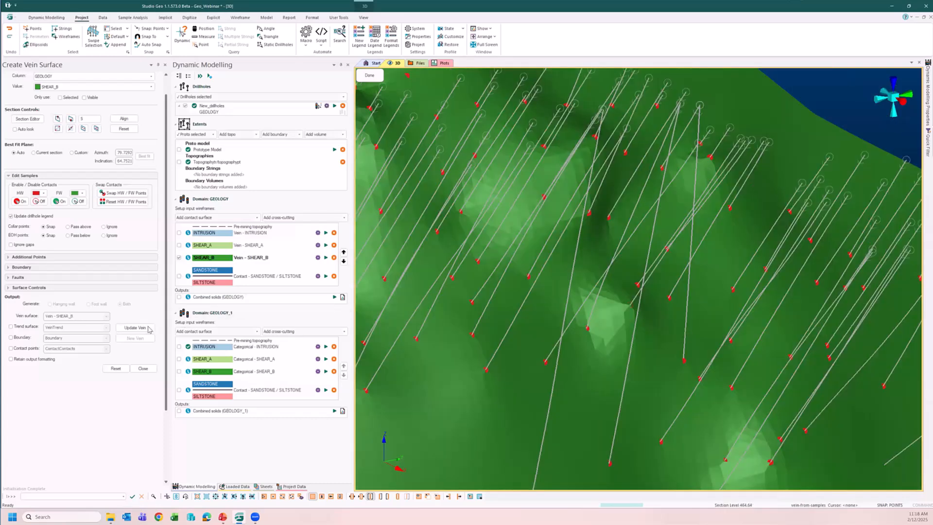
pyautogui.click(149, 329)
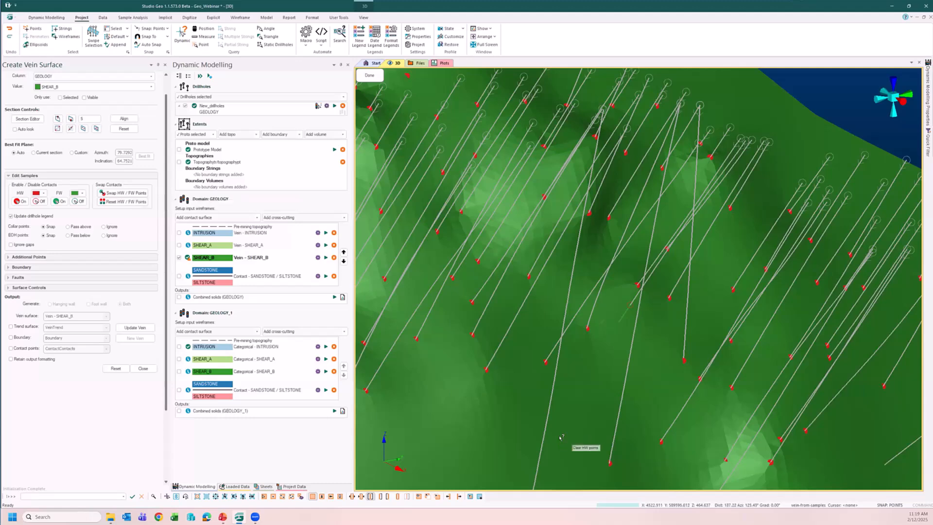
# Step: Try swapping the hanging wall and footwall contacts of one drillhole near the lower edge of SHEAR_B, and reverse the swap
pyautogui.click(123, 193)
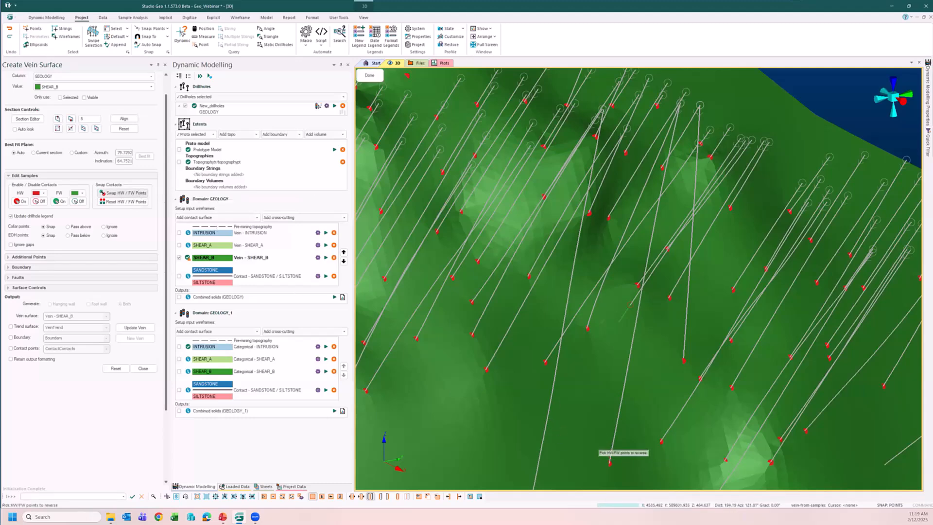
pyautogui.scroll(-1, 610, 461)
pyautogui.scroll(5, 587, 459)
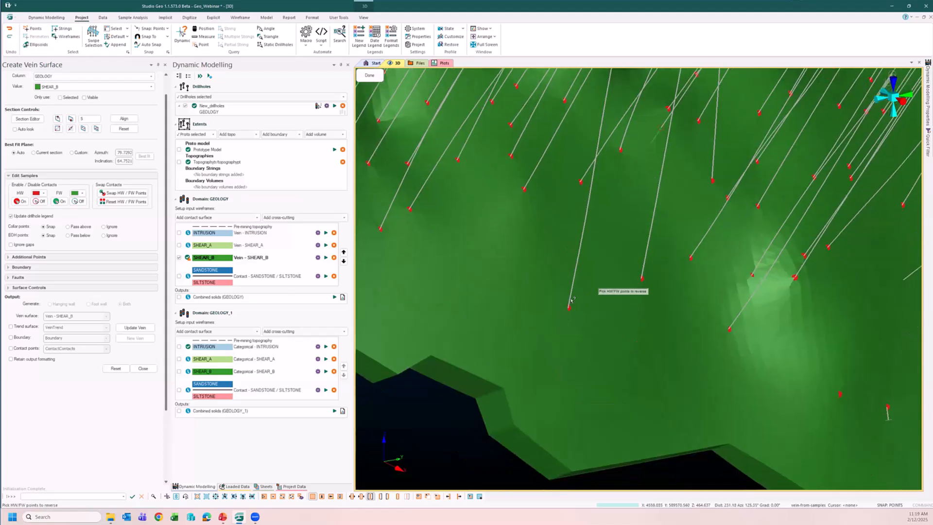
pyautogui.moveTo(505, 291); pyautogui.dragTo(558, 334)
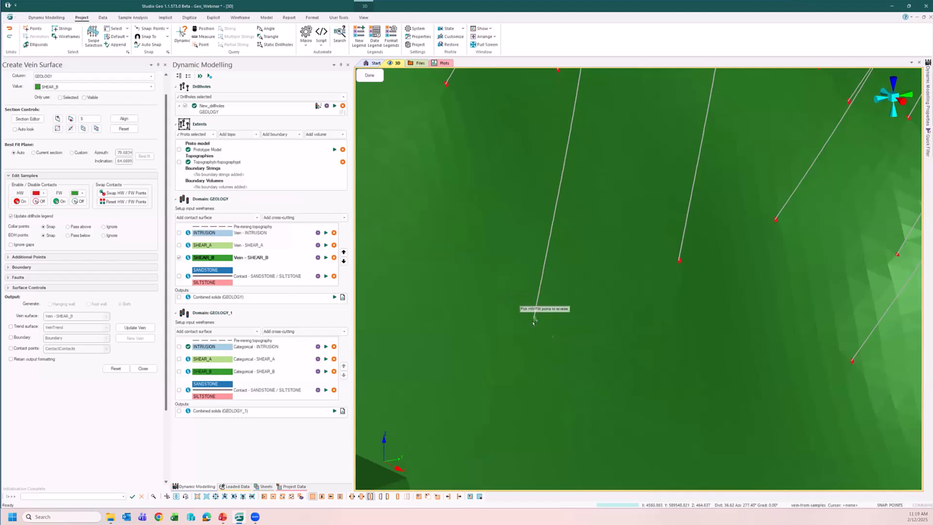
pyautogui.moveTo(503, 290); pyautogui.dragTo(554, 333)
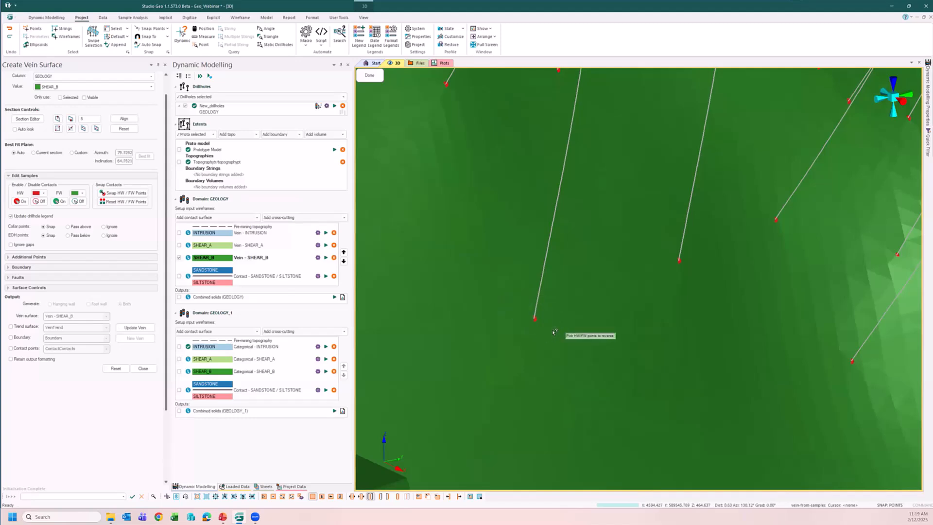
pyautogui.press('Escape')
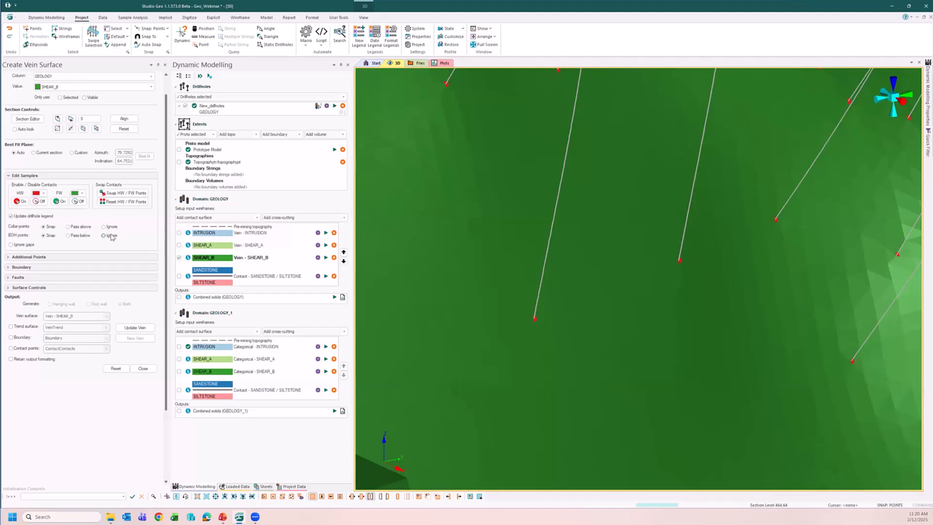
# Step: Close the SHEAR_B vein settings and display the INTRUSION vein surface instead of SHEAR_B
pyautogui.click(62, 176)
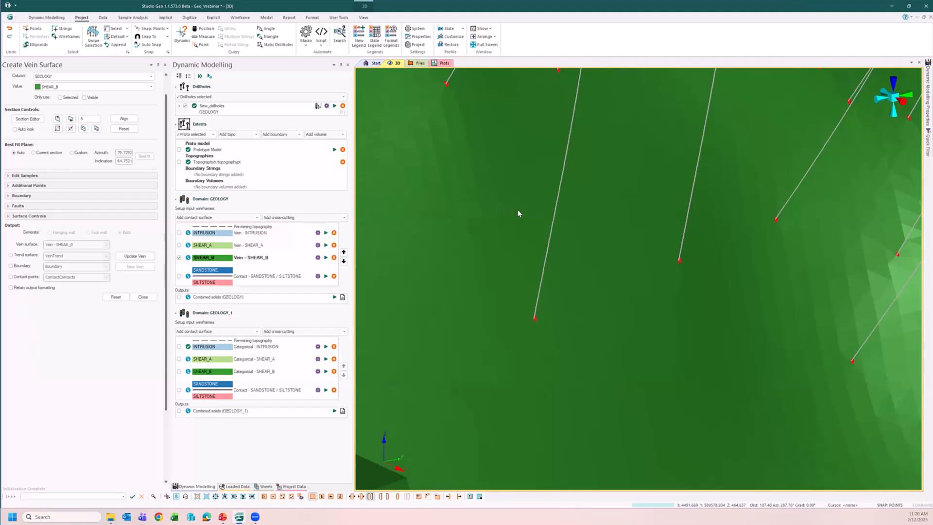
pyautogui.scroll(-10, 517, 213)
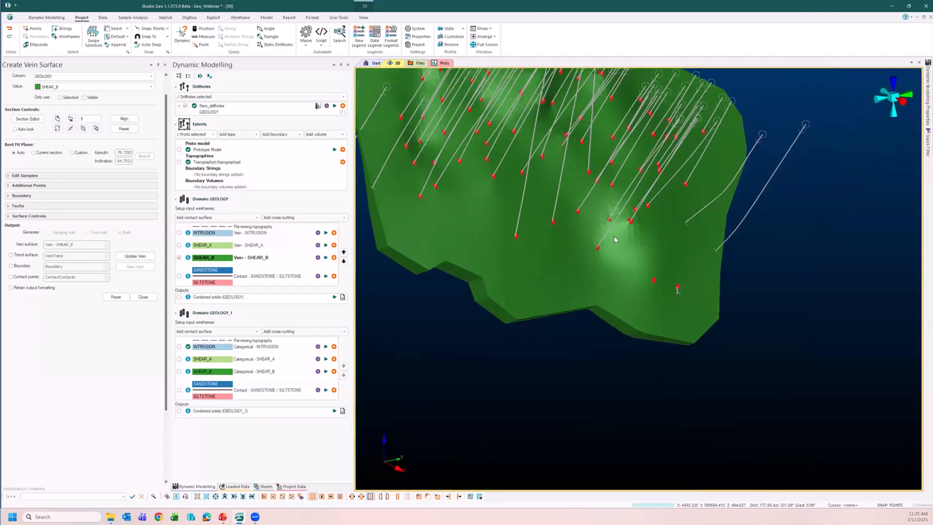
pyautogui.scroll(-2, 615, 239)
pyautogui.scroll(-3, 630, 272)
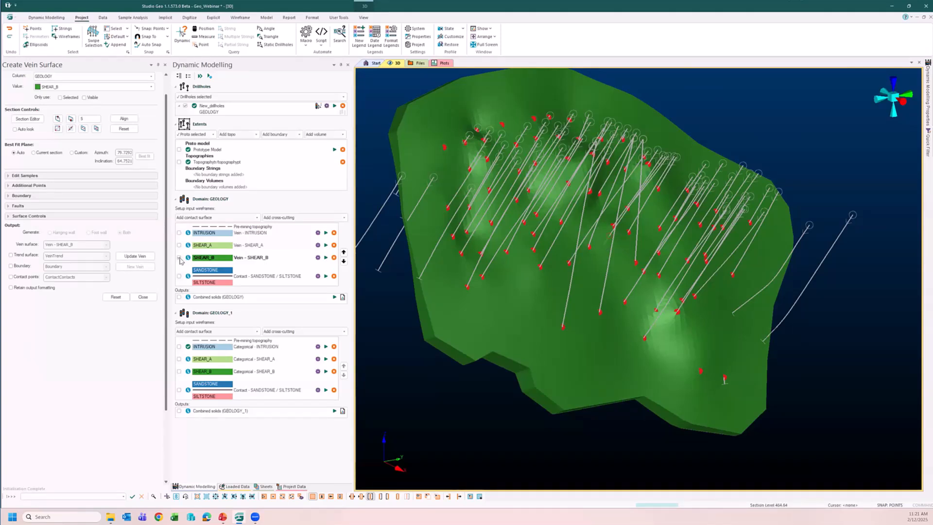
pyautogui.click(179, 232)
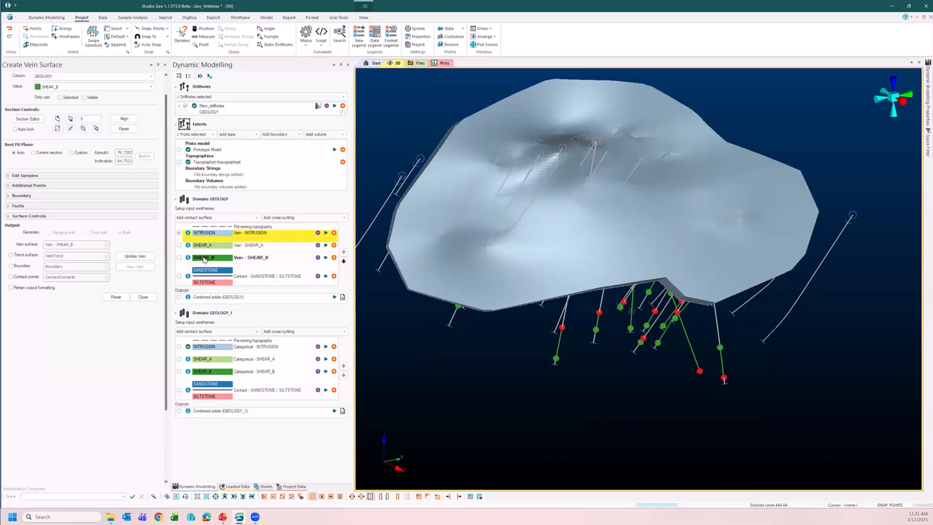
pyautogui.click(143, 297)
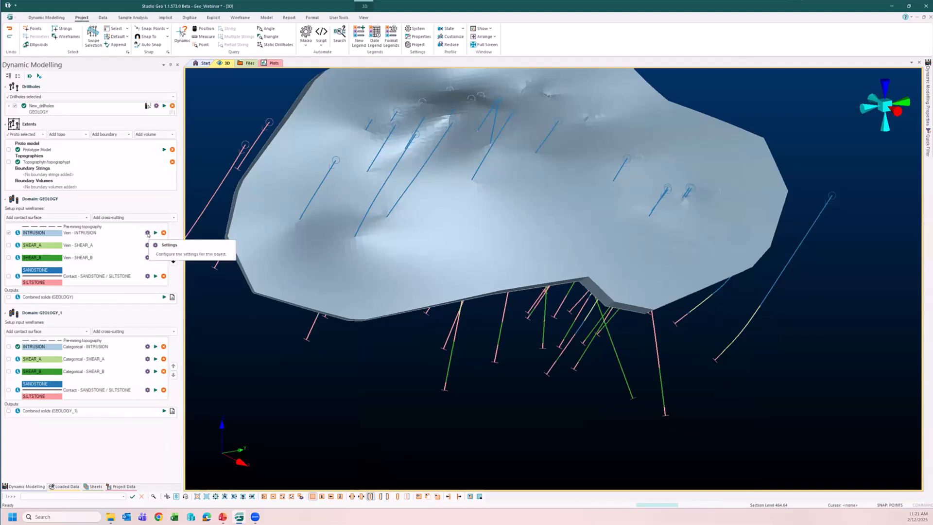
# Step: Open the INTRUSION vein settings with the additional points options and create a horizontal section through the lower part of the surface
pyautogui.click(147, 233)
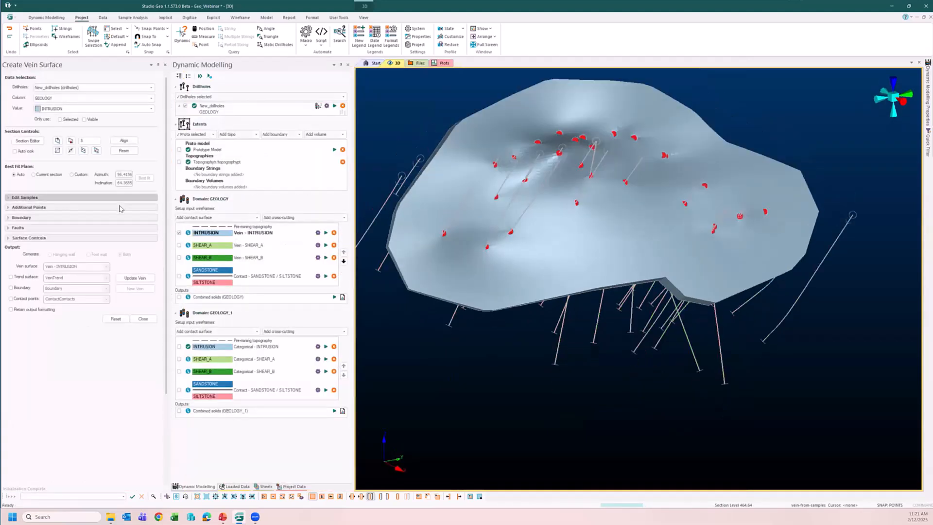
pyautogui.click(123, 207)
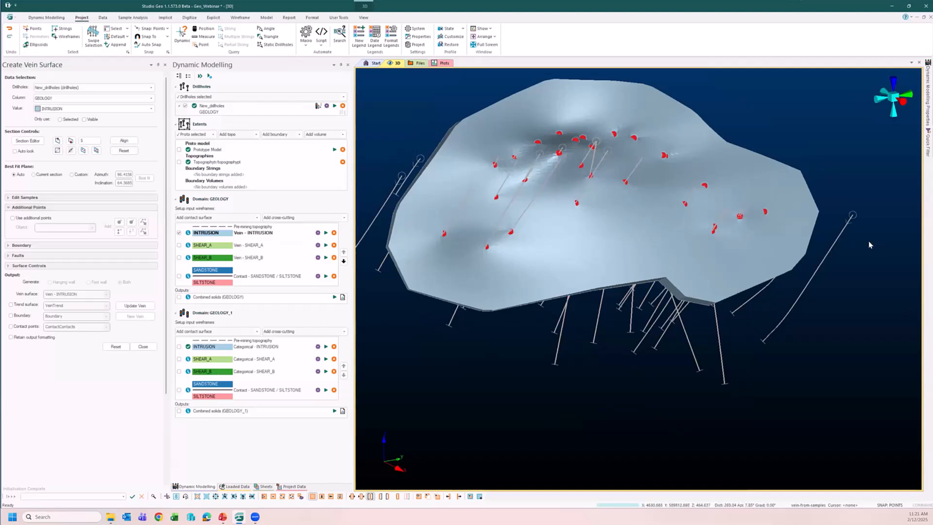
pyautogui.press('1')
pyautogui.click(751, 256)
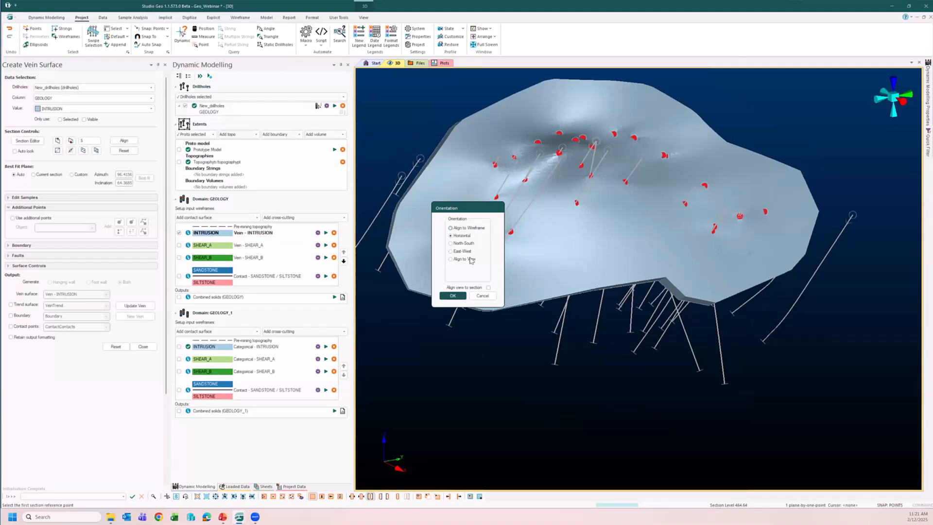
pyautogui.click(462, 298)
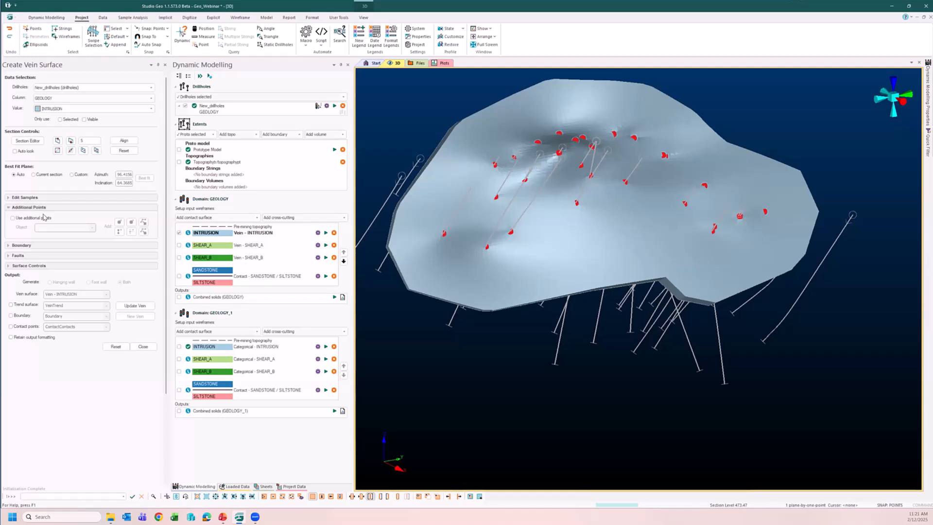
# Step: Enable additional points for the INTRUSION vein and raise the horizontal section slightly to a level of about 483
pyautogui.click(13, 218)
pyautogui.click(28, 140)
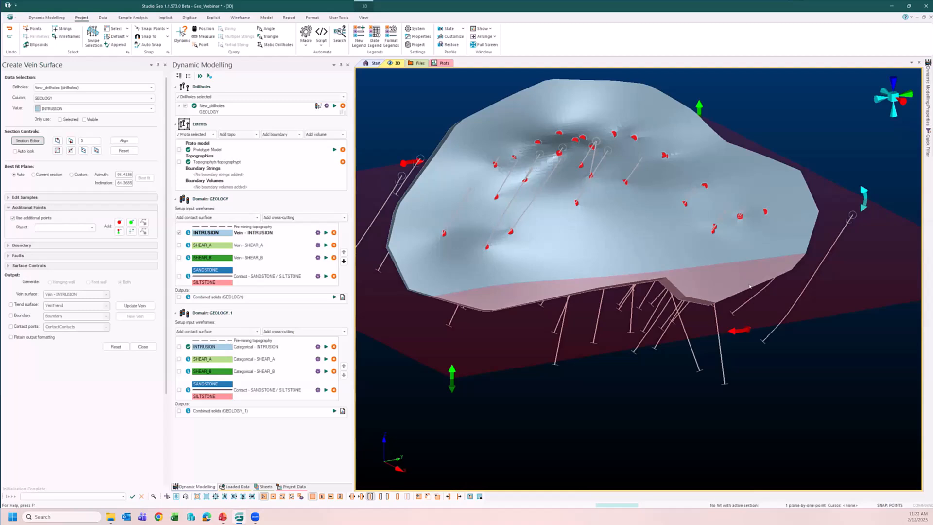
pyautogui.moveTo(750, 287); pyautogui.dragTo(749, 276)
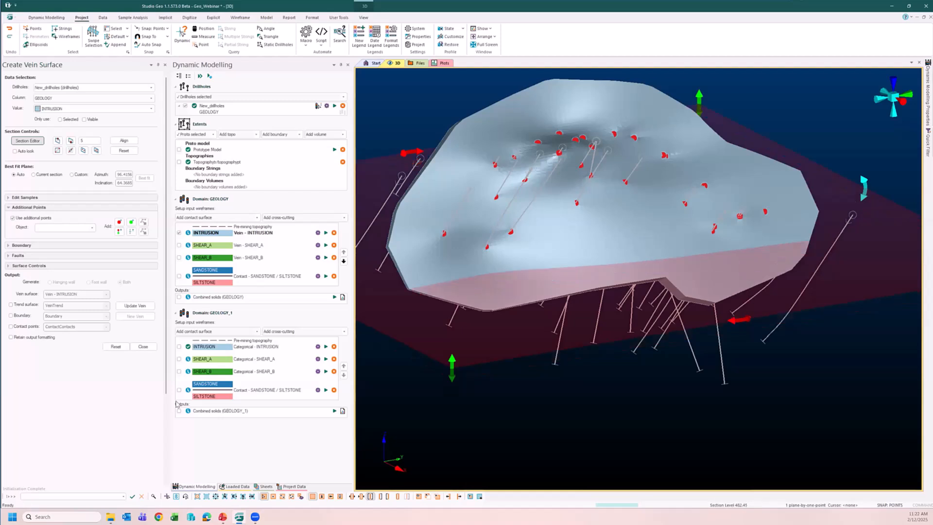
# Step: Add twelve red additional points for the INTRUSION vein in three rows of four, from its lower edge outward at level 483
pyautogui.click(119, 222)
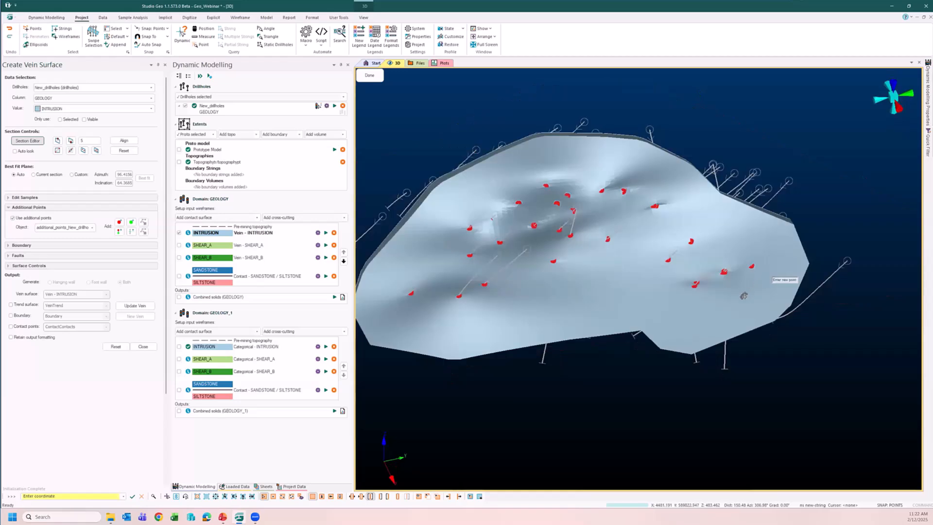
pyautogui.keyDown('shift'); pyautogui.moveTo(744, 296); pyautogui.dragTo(739, 323); pyautogui.keyUp('shift')
pyautogui.moveTo(738, 322); pyautogui.dragTo(661, 415, button='middle')
pyautogui.click(660, 398)
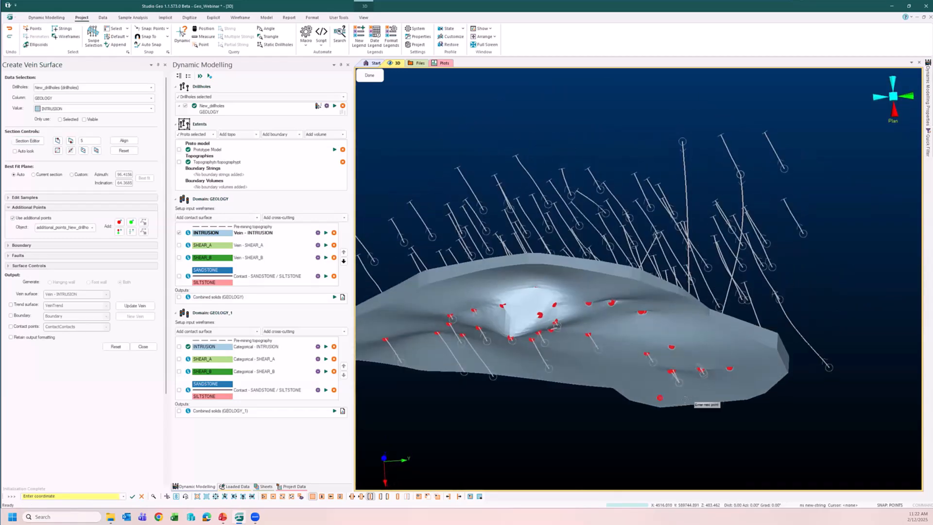
pyautogui.click(683, 400)
pyautogui.click(711, 401)
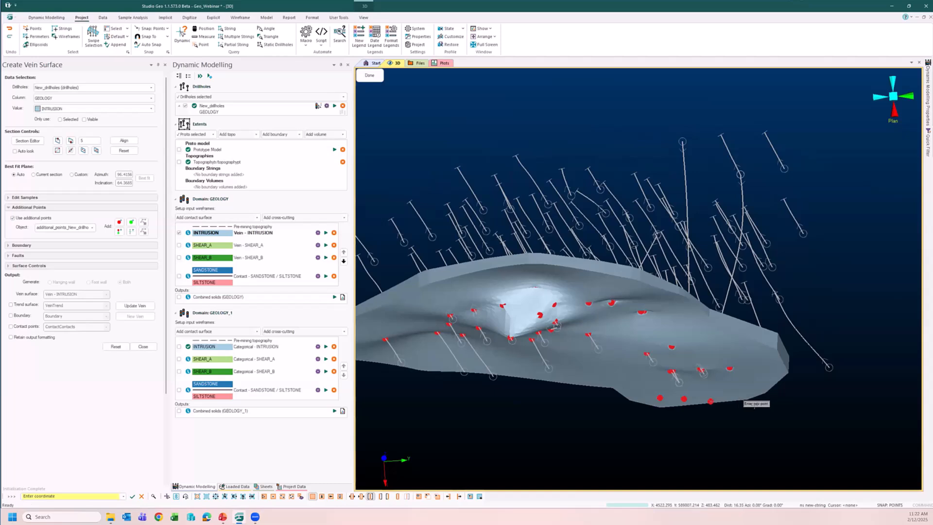
pyautogui.click(736, 401)
pyautogui.click(734, 417)
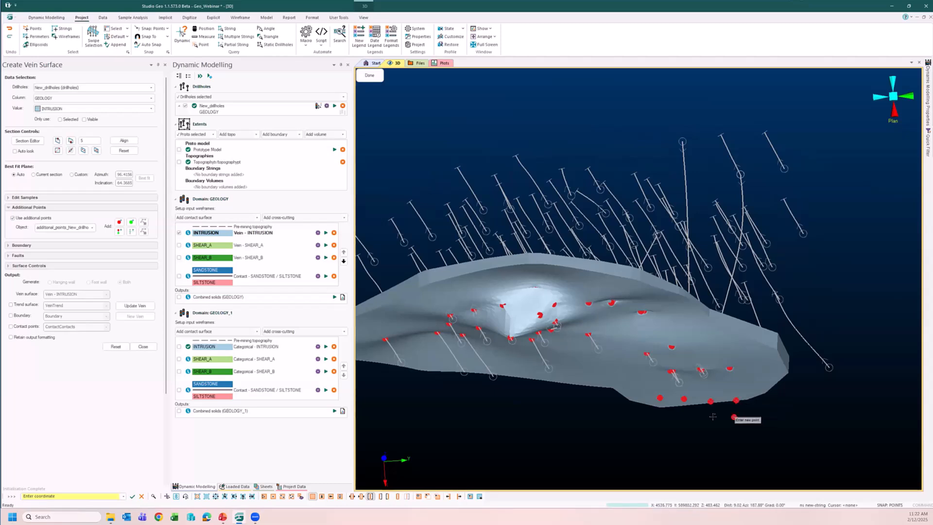
pyautogui.click(709, 418)
pyautogui.click(683, 416)
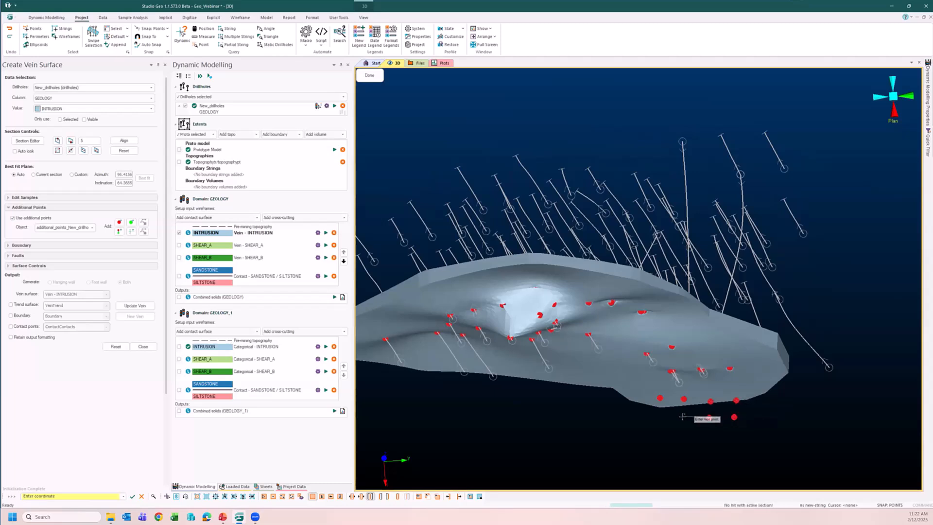
pyautogui.click(655, 413)
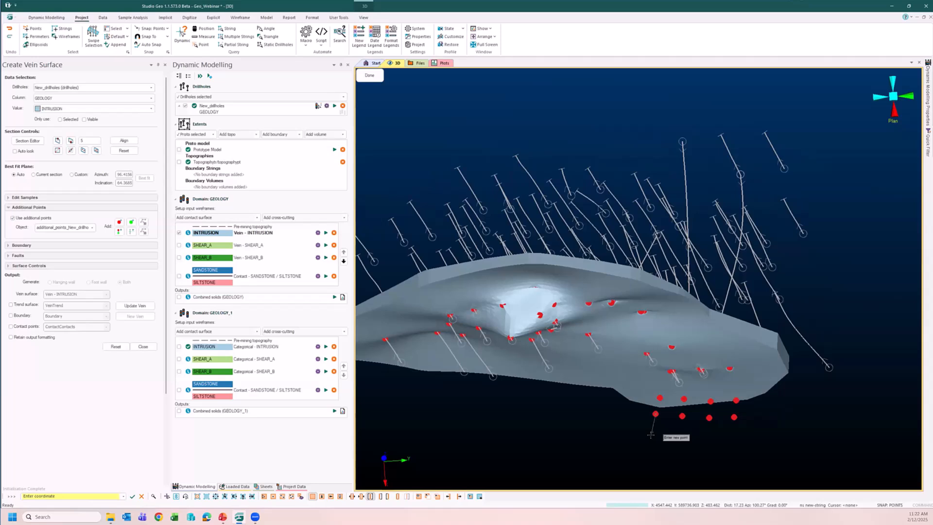
pyautogui.click(680, 433)
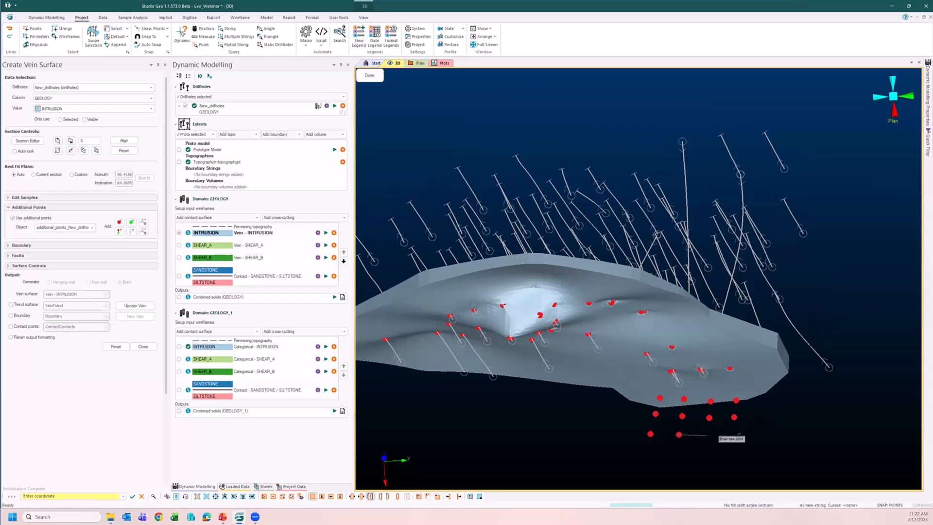
pyautogui.click(707, 435)
pyautogui.click(737, 436)
pyautogui.press('Escape')
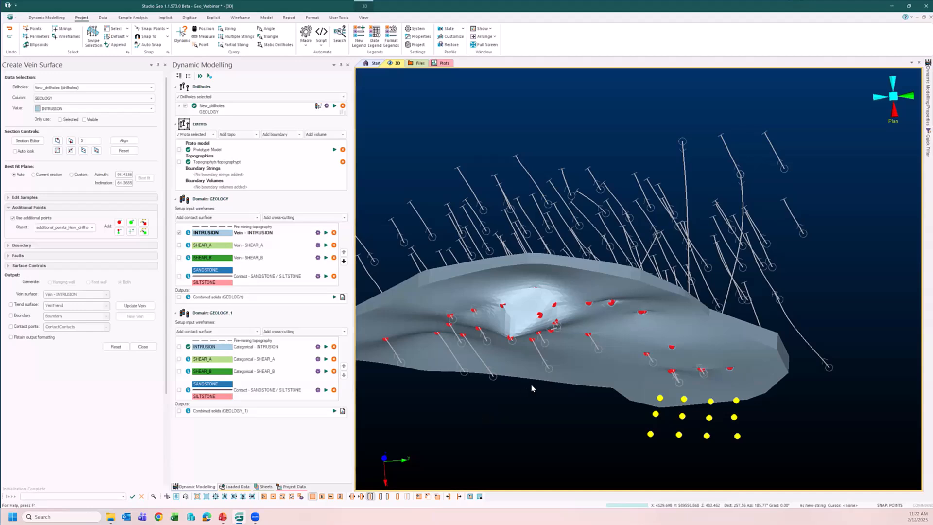
# Step: Display the horizontal section again and lower it beneath the red additional points to a level of about 470.5
pyautogui.scroll(-2, 533, 388)
pyautogui.moveTo(638, 335); pyautogui.dragTo(664, 307, button='middle')
pyautogui.moveTo(664, 307); pyautogui.dragTo(719, 292)
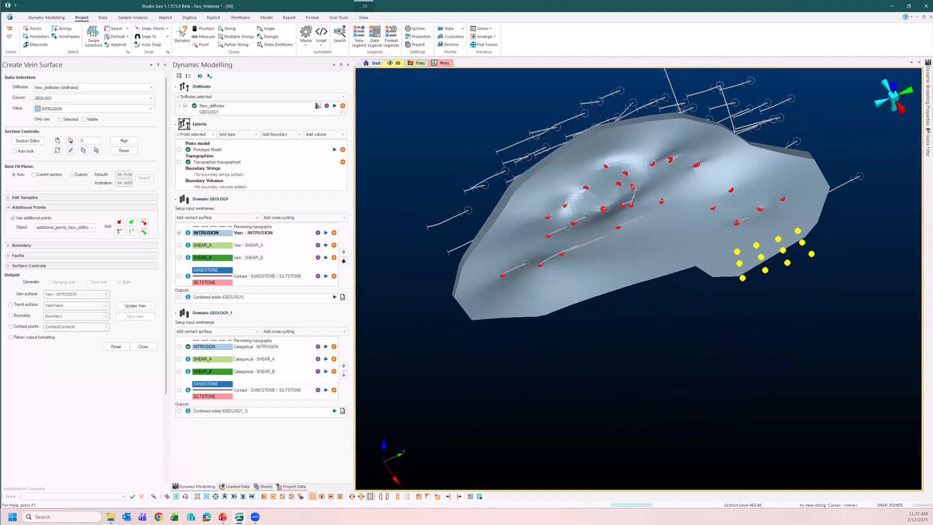
pyautogui.click(27, 140)
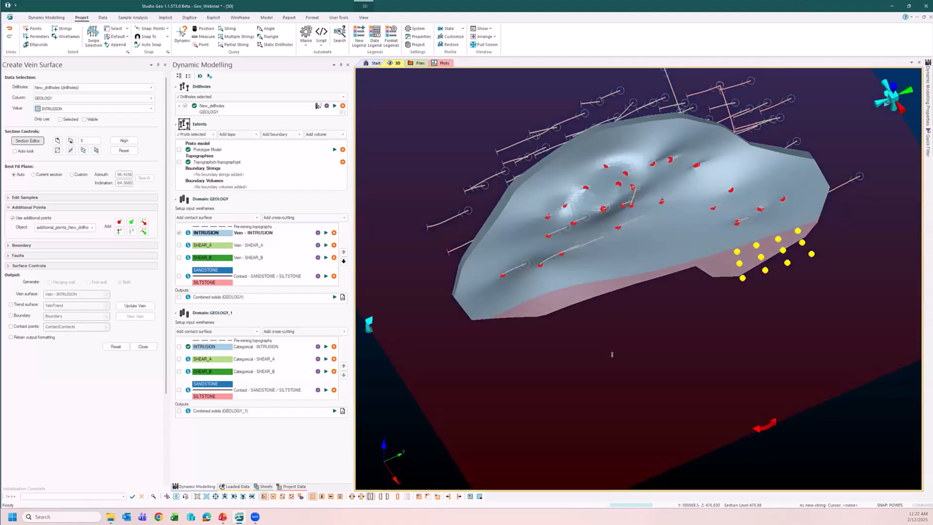
pyautogui.moveTo(612, 354); pyautogui.dragTo(610, 352)
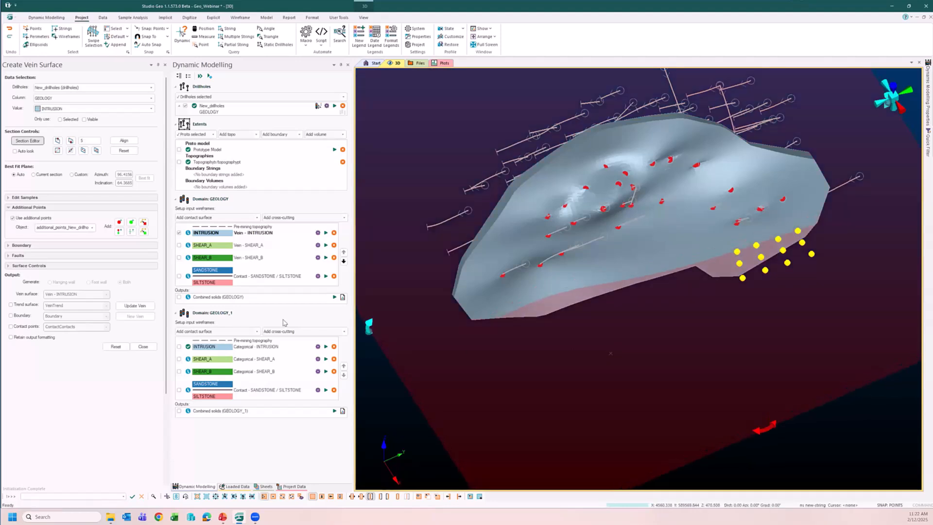
# Step: Add twelve green additional points for the INTRUSION vein on the lowered section, matching the grid of red points above
pyautogui.click(133, 222)
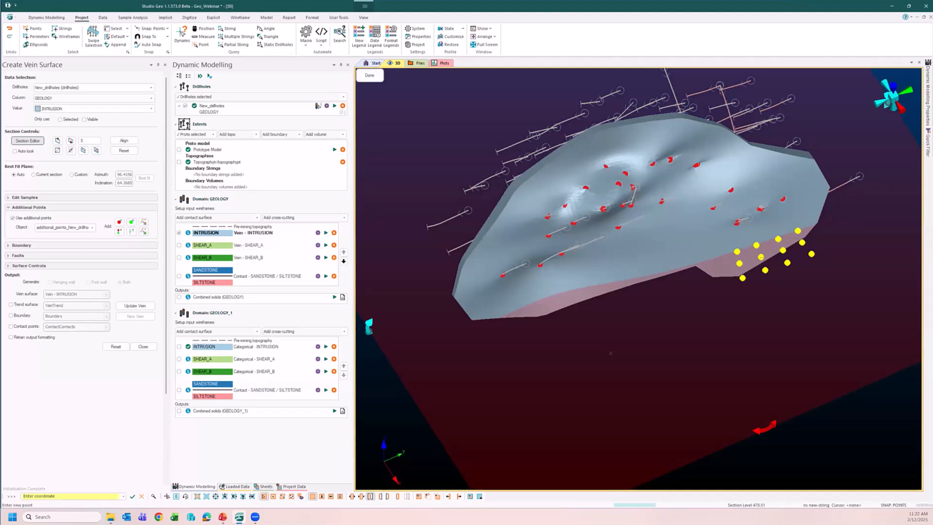
pyautogui.moveTo(761, 256); pyautogui.dragTo(711, 266, button='middle')
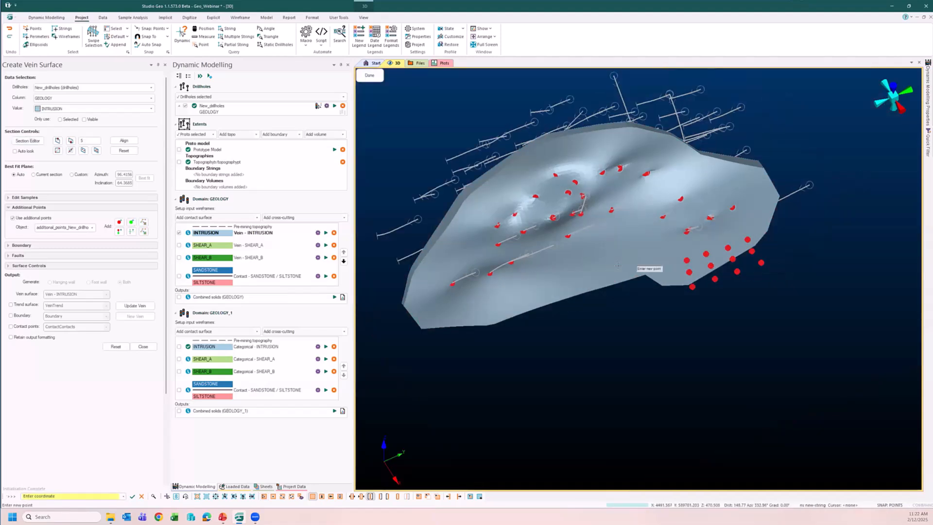
pyautogui.moveTo(633, 270); pyautogui.dragTo(620, 304, button='middle')
pyautogui.click(613, 293)
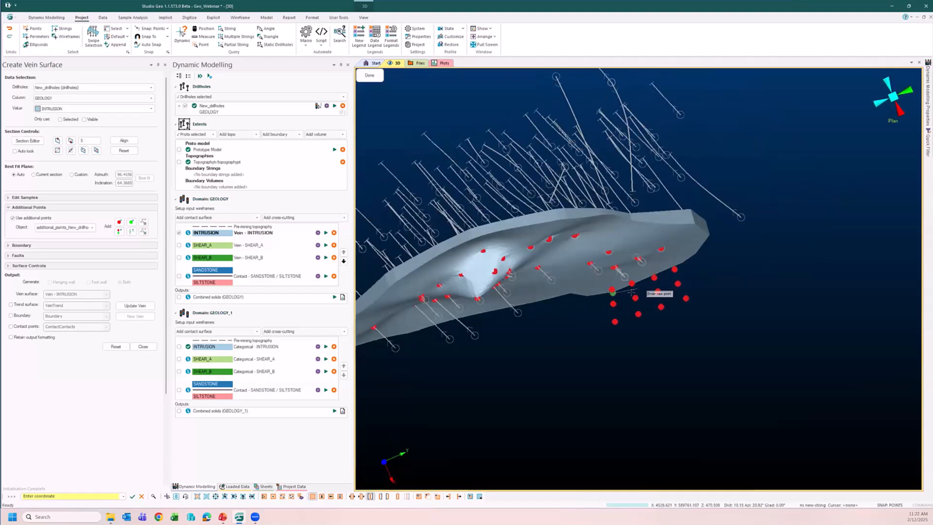
pyautogui.click(633, 286)
pyautogui.click(656, 280)
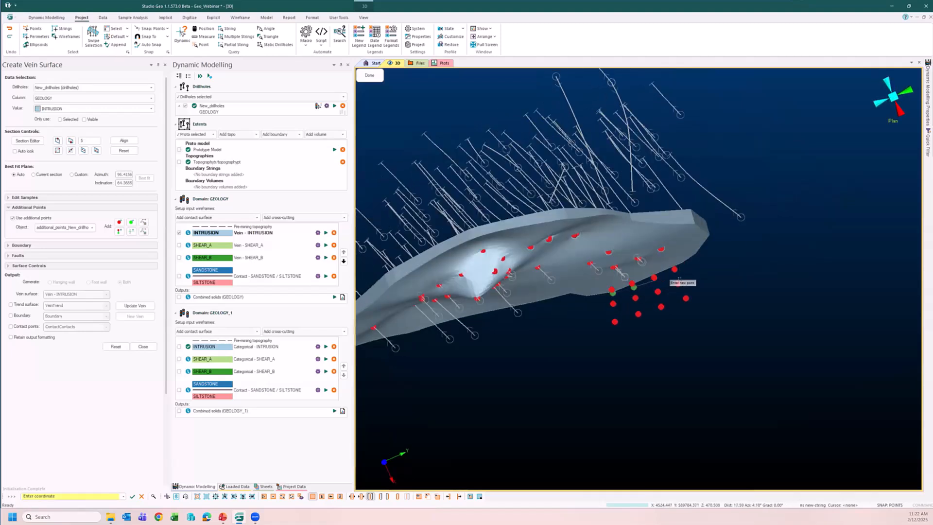
pyautogui.click(678, 270)
pyautogui.click(679, 283)
pyautogui.click(658, 291)
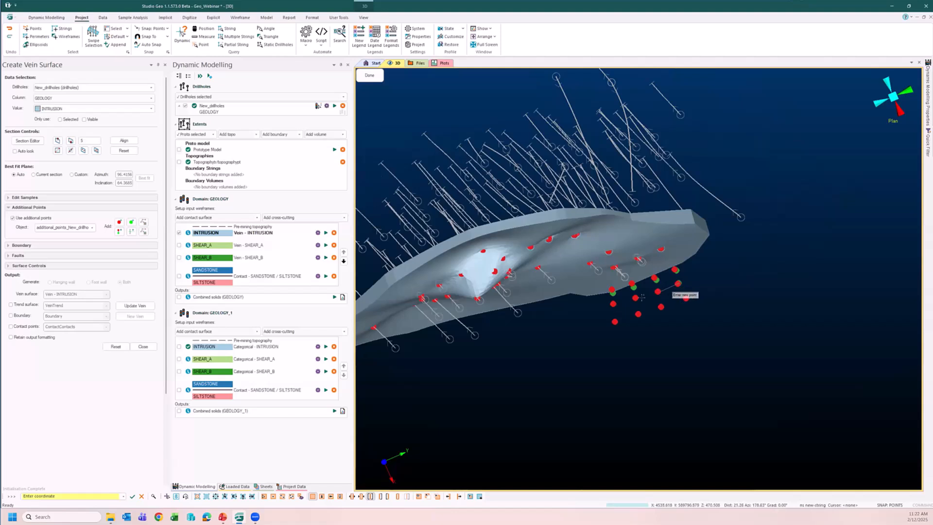
pyautogui.click(615, 323)
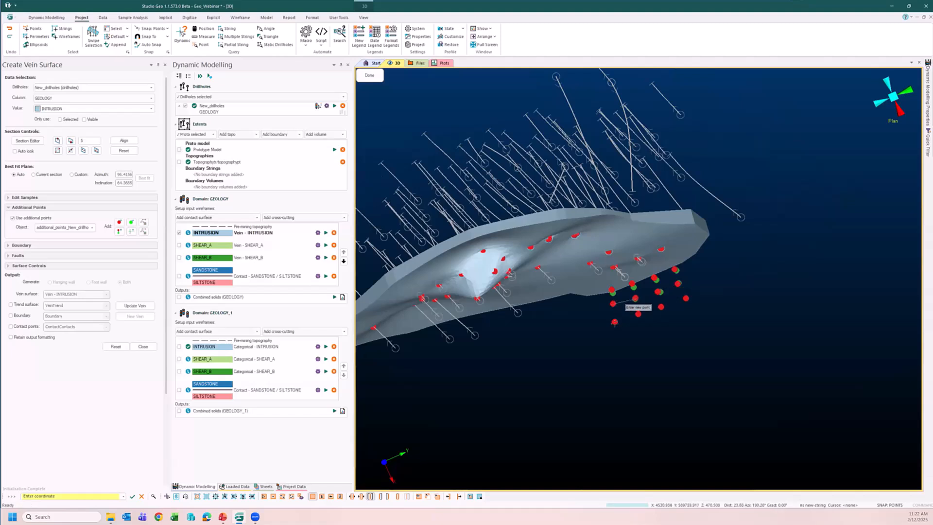
pyautogui.click(662, 307)
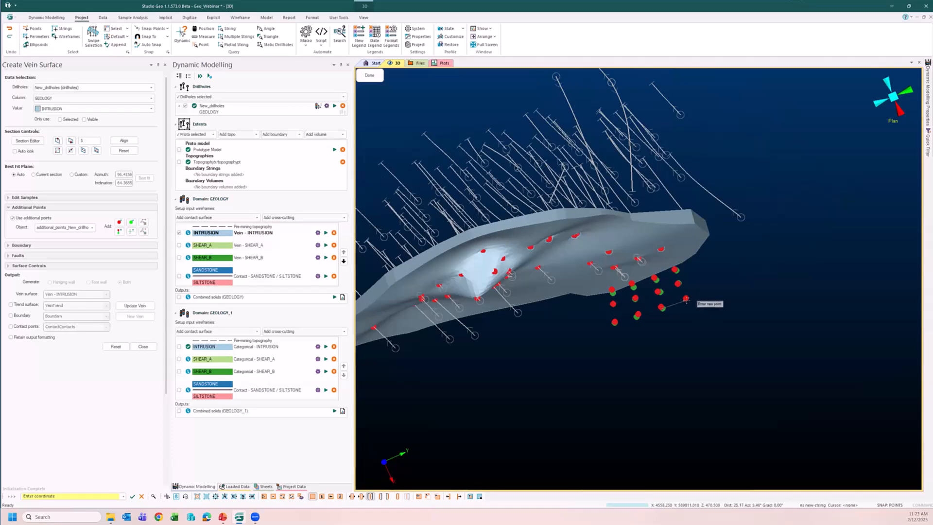
pyautogui.click(686, 298)
pyautogui.press('Escape')
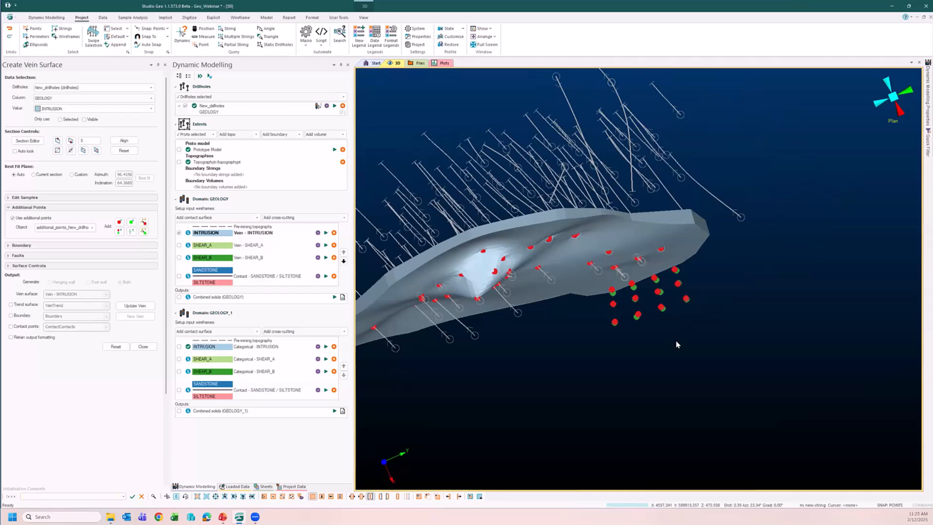
# Step: Update the INTRUSION vein with the additional points and examine the reshaped lower end from both sides
pyautogui.moveTo(678, 345); pyautogui.dragTo(605, 283)
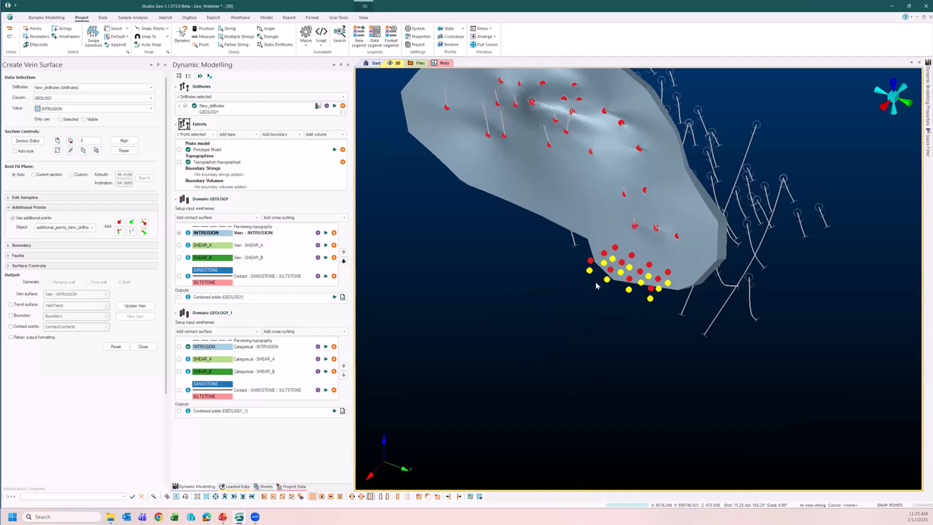
pyautogui.moveTo(576, 256); pyautogui.dragTo(561, 226)
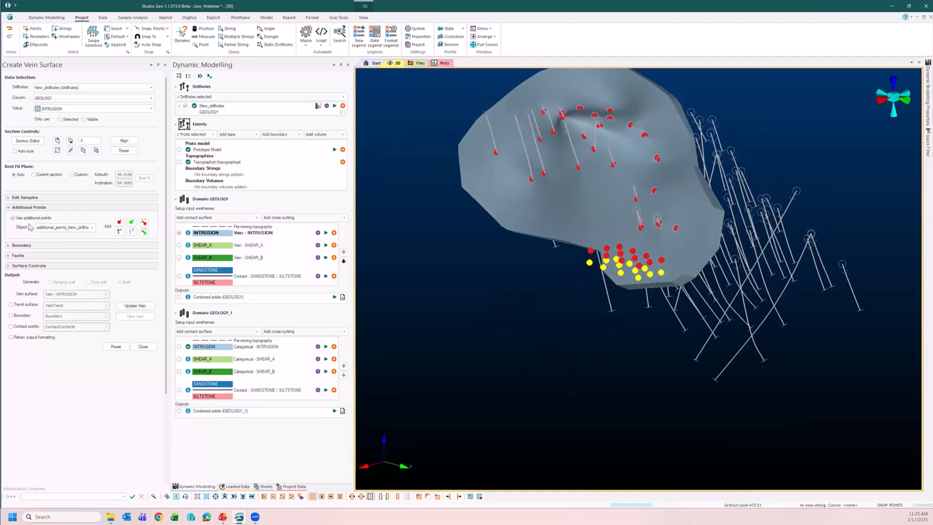
pyautogui.click(152, 308)
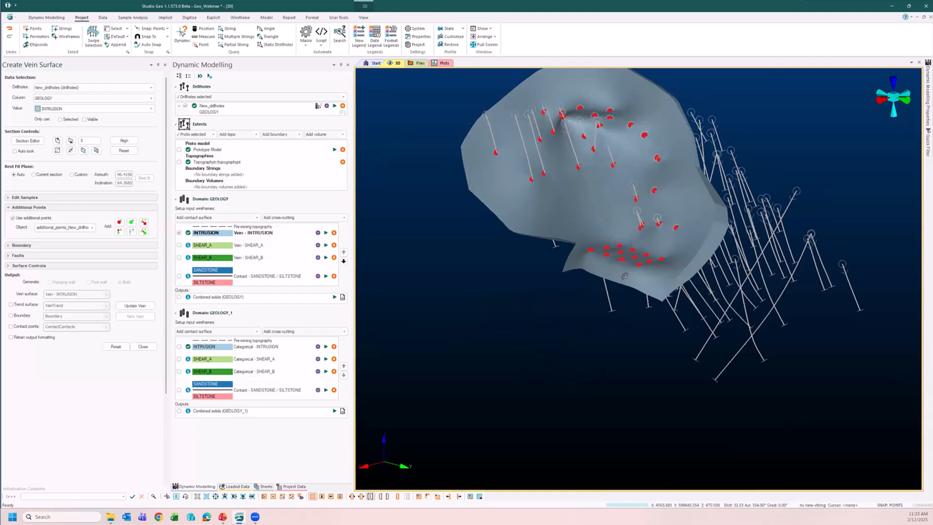
pyautogui.moveTo(624, 275); pyautogui.dragTo(763, 120)
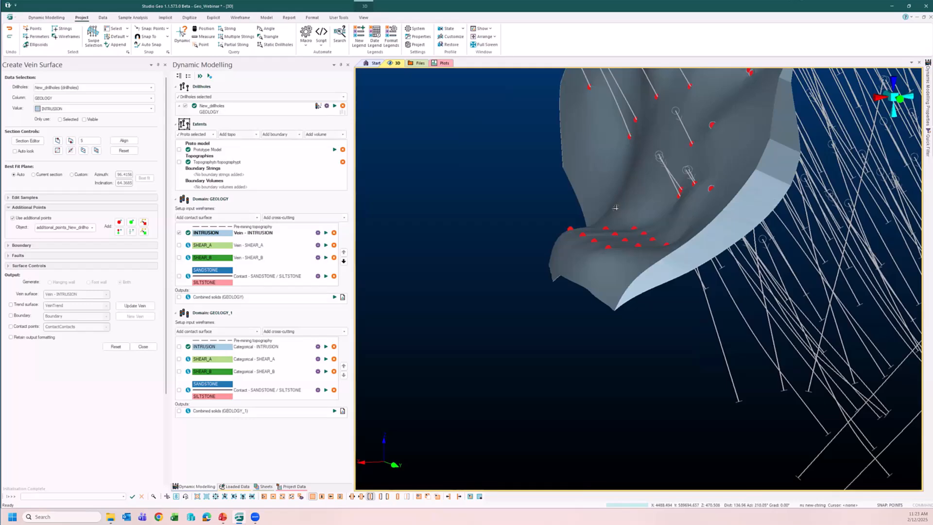
pyautogui.moveTo(616, 207); pyautogui.dragTo(520, 187)
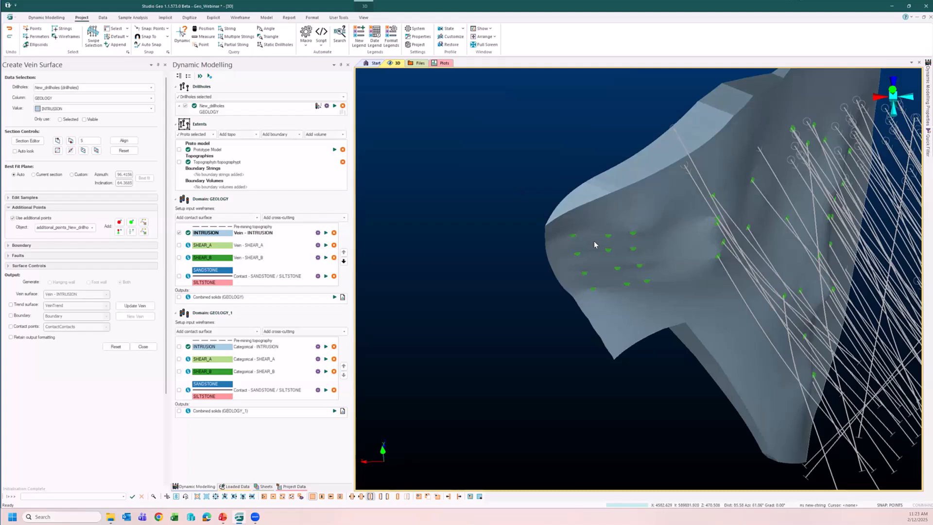
pyautogui.moveTo(675, 279); pyautogui.dragTo(556, 258)
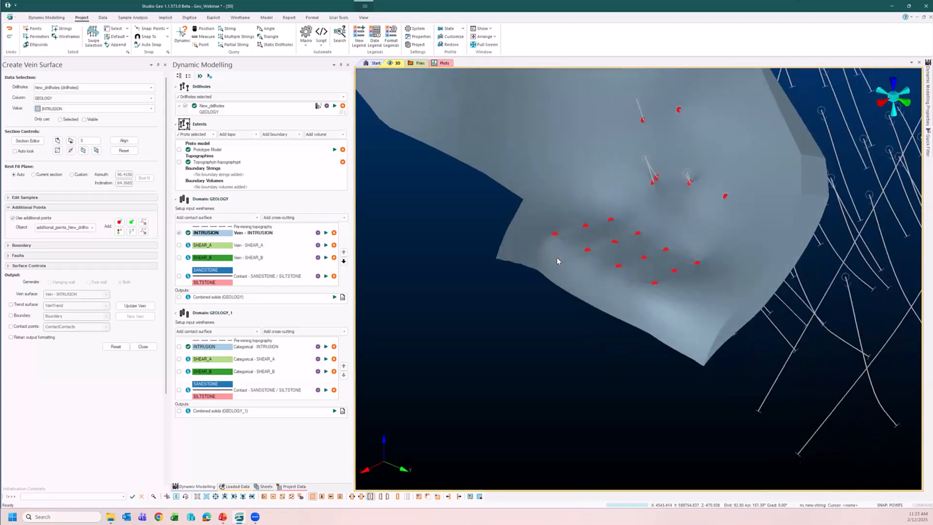
# Step: Rebuild the INTRUSION vein without the additional points and open its boundary settings
pyautogui.click(40, 221)
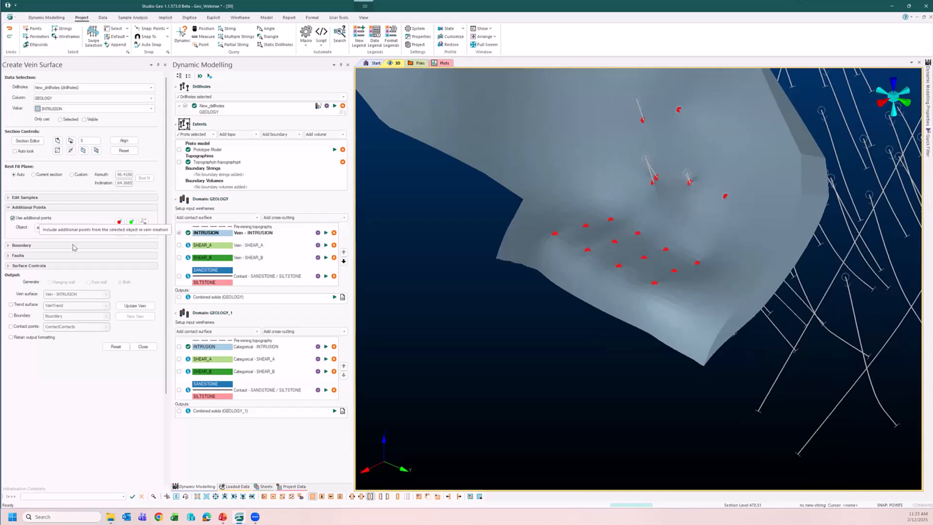
pyautogui.click(135, 305)
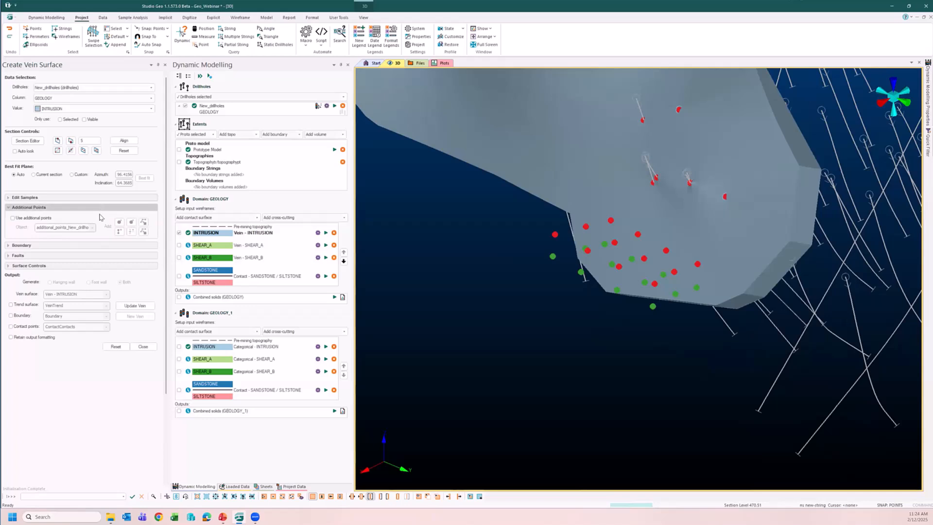
pyautogui.click(78, 207)
pyautogui.click(77, 217)
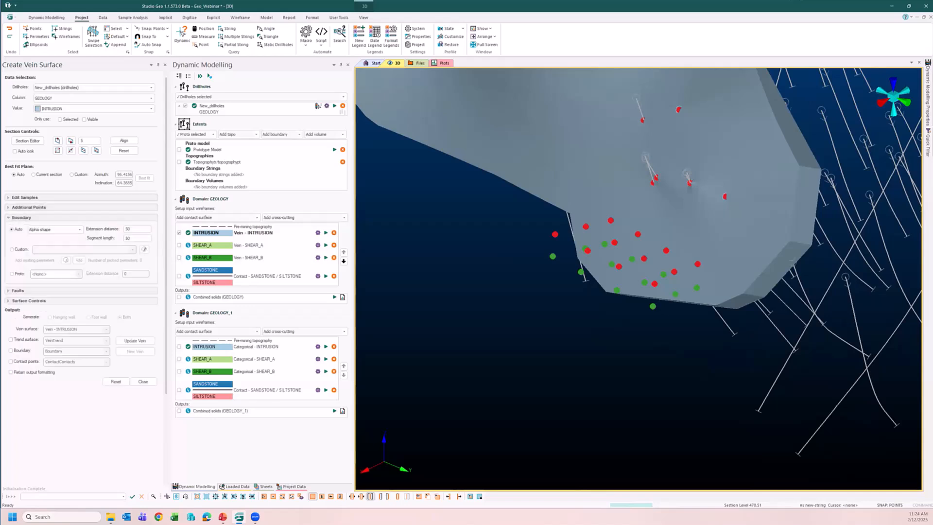
# Step: Hide the additional_points_New_drillholes strings in the 3D view
pyautogui.click(266, 487)
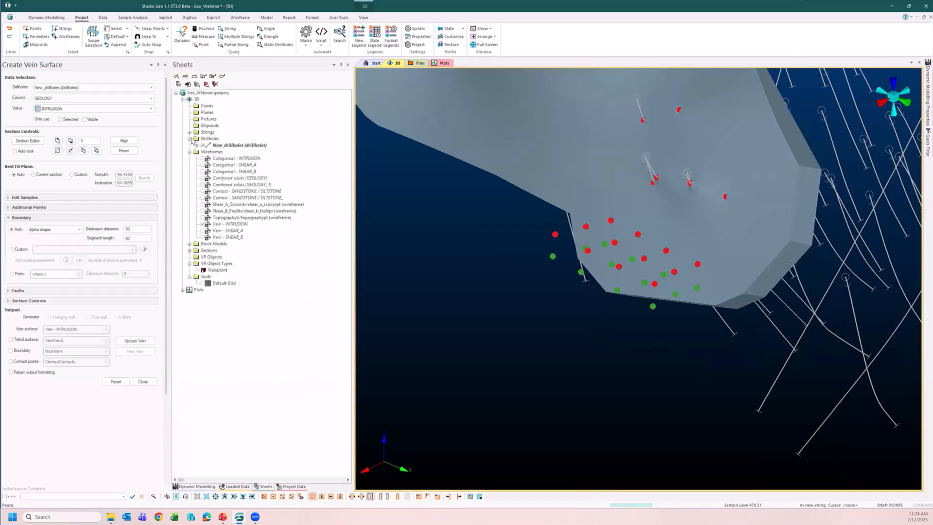
pyautogui.click(190, 132)
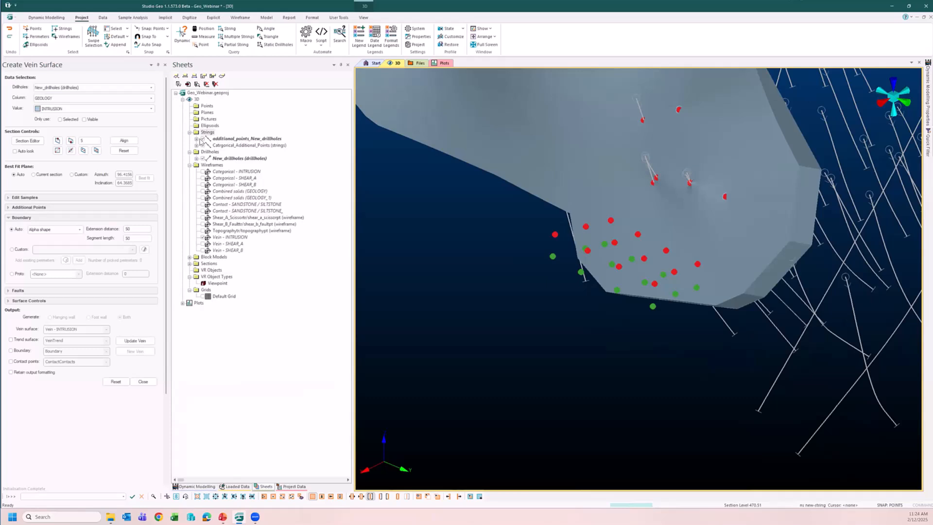
pyautogui.click(203, 139)
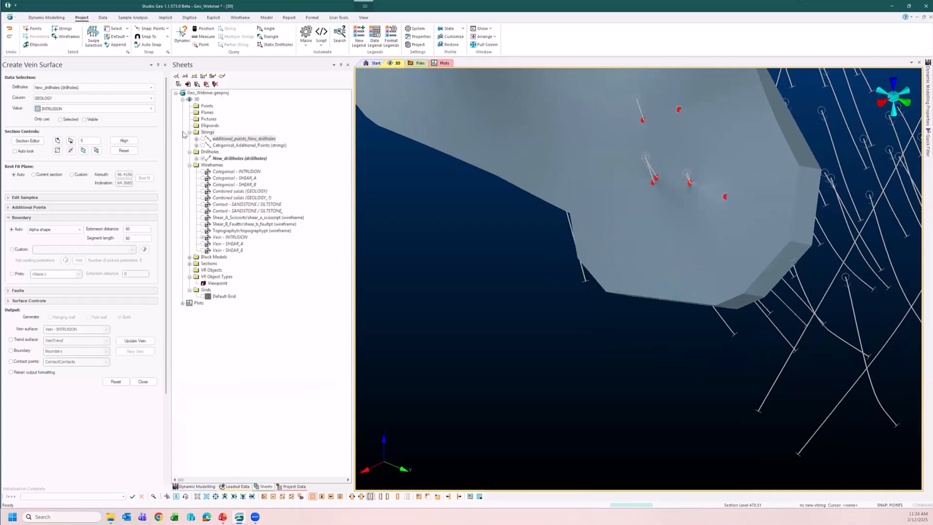
pyautogui.click(190, 132)
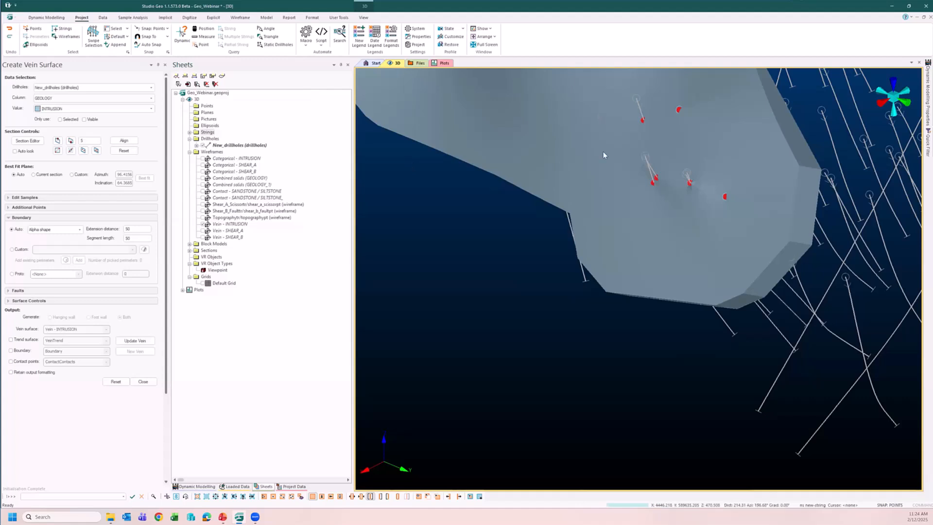
# Step: Set the INTRUSION vein's automatic boundary extension distance to 20 and update the vein
pyautogui.scroll(-3, 604, 154)
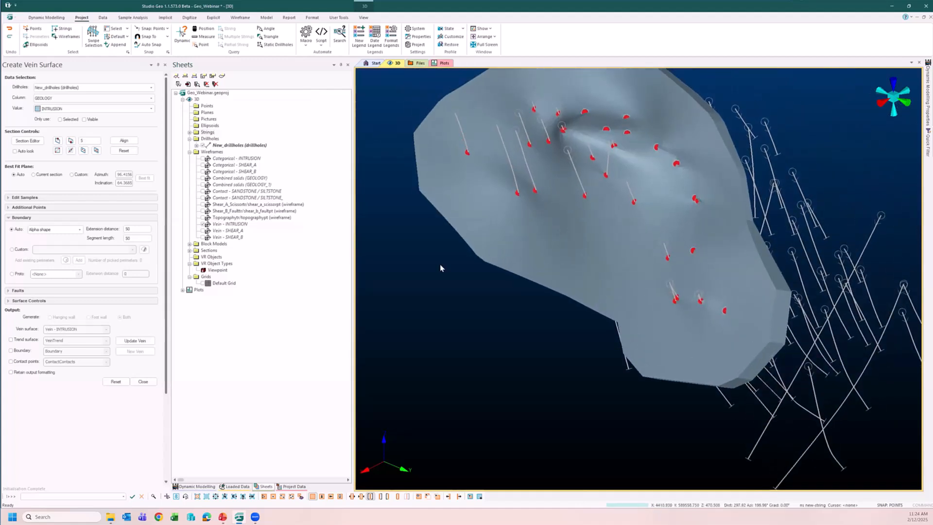
pyautogui.moveTo(564, 268); pyautogui.dragTo(636, 262, button='middle')
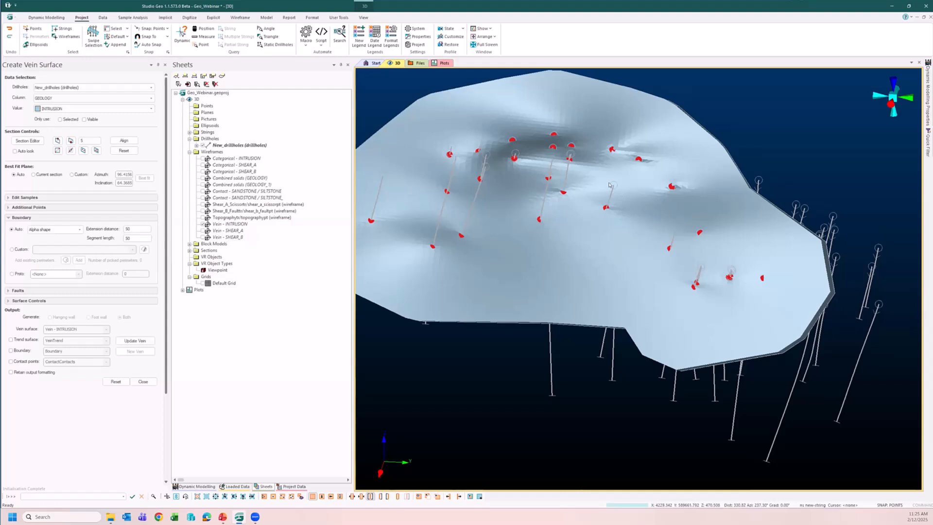
pyautogui.doubleClick(143, 230)
pyautogui.write('20')
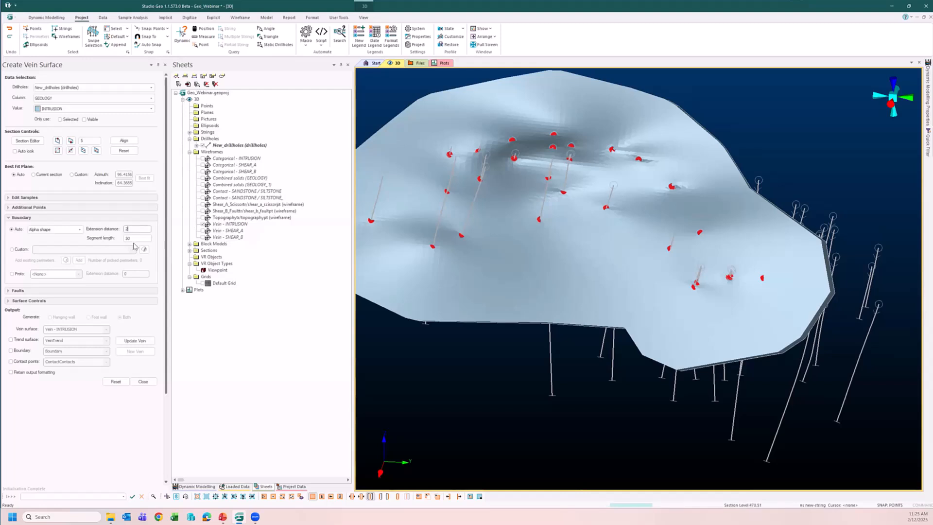
pyautogui.click(134, 341)
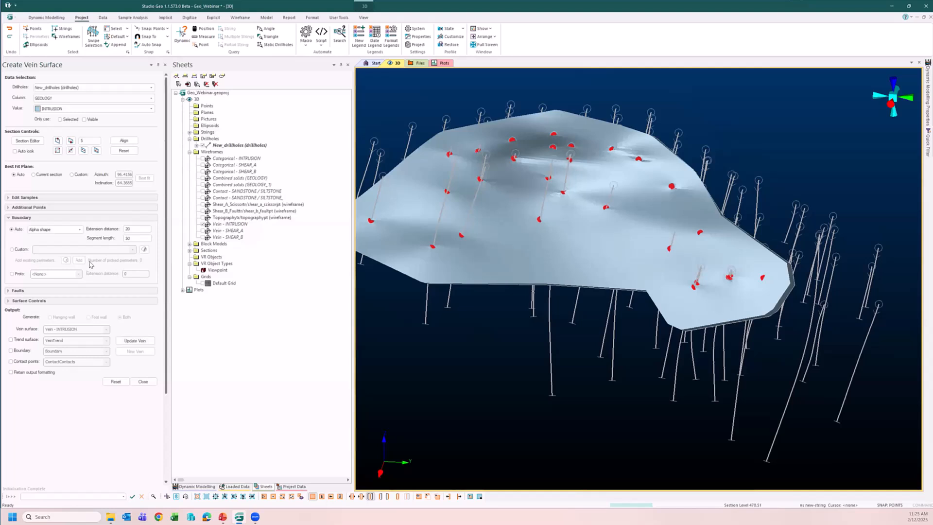
# Step: Choose a custom boundary for the INTRUSION vein and set a one-point section on its surface using the Align to Wireframe orientation
pyautogui.click(27, 250)
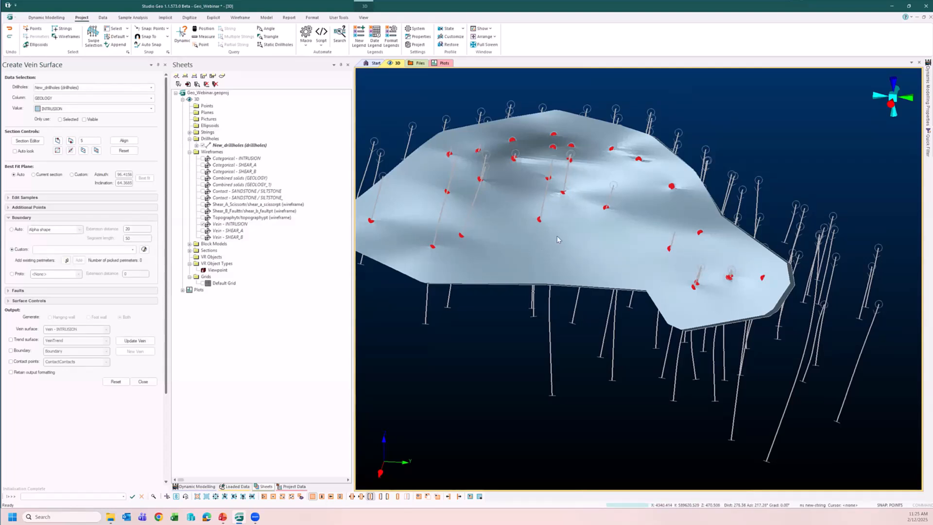
pyautogui.press('1')
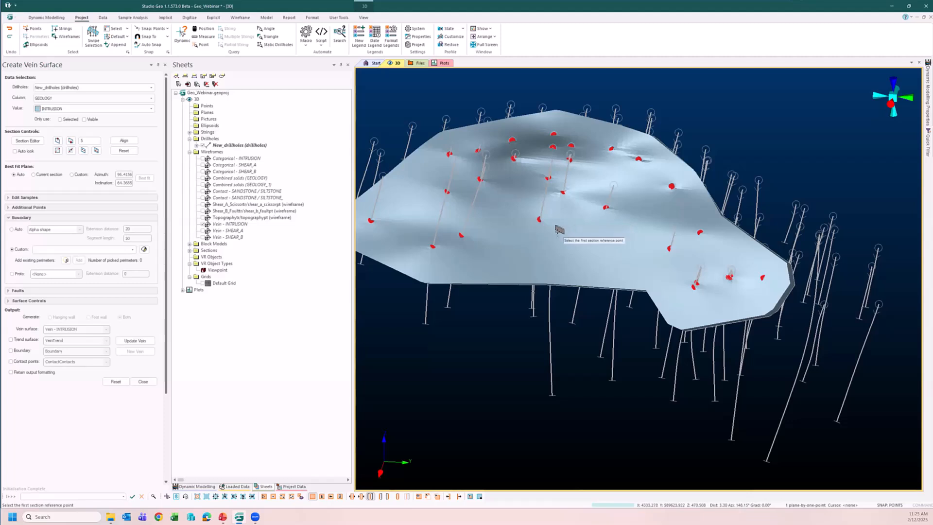
pyautogui.click(557, 233)
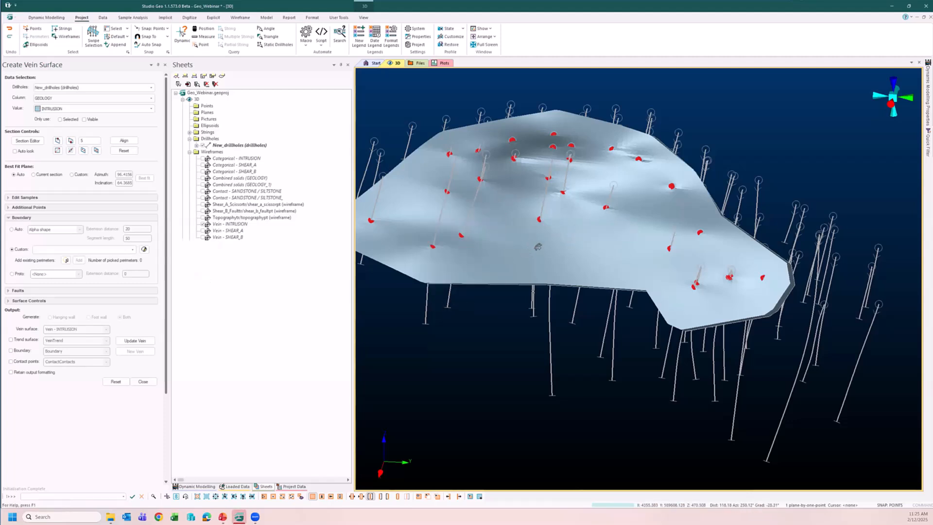
pyautogui.keyDown('shift'); pyautogui.moveTo(549, 235); pyautogui.dragTo(551, 237); pyautogui.keyUp('shift')
pyautogui.moveTo(551, 239); pyautogui.dragTo(679, 314, button='middle')
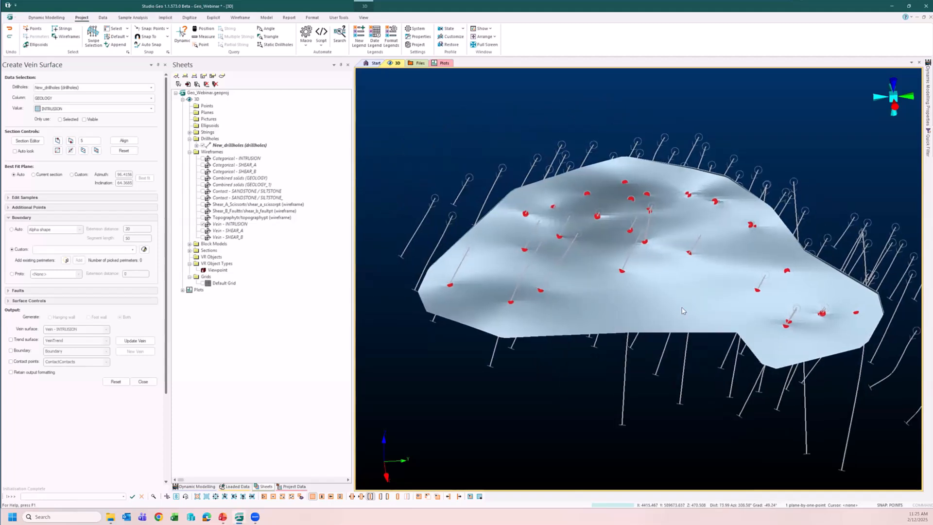
pyautogui.click(655, 273)
pyautogui.click(468, 228)
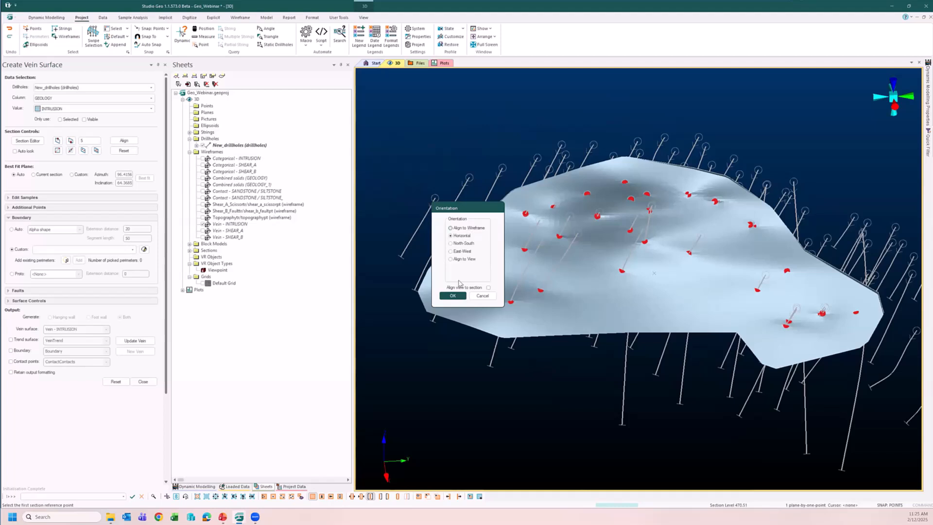
pyautogui.click(457, 296)
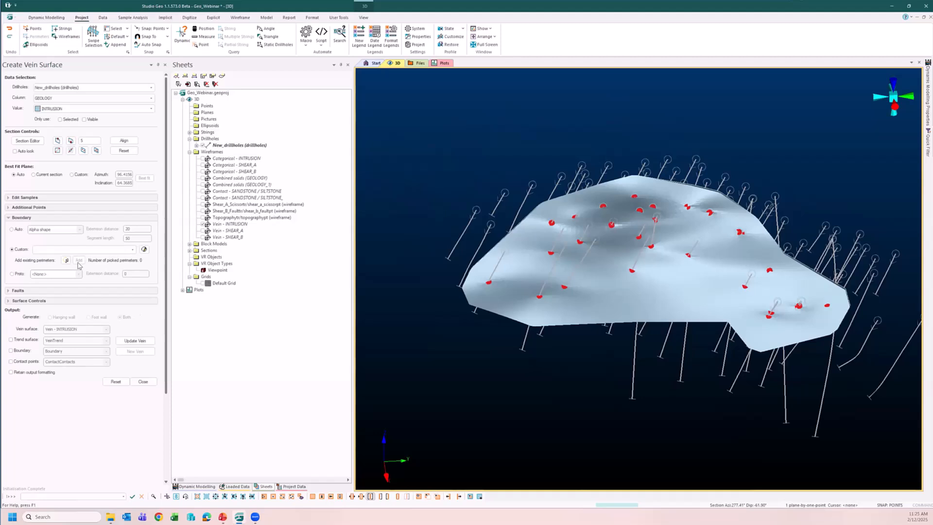
# Step: Digitize a closed custom boundary polygon around the outside of the INTRUSION vein and update the vein to fit it
pyautogui.click(145, 250)
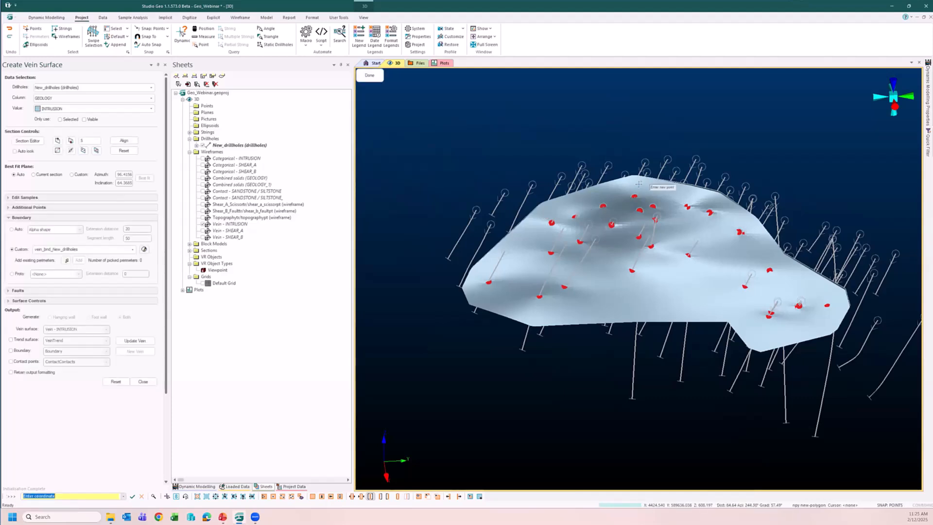
pyautogui.click(544, 192)
pyautogui.click(478, 229)
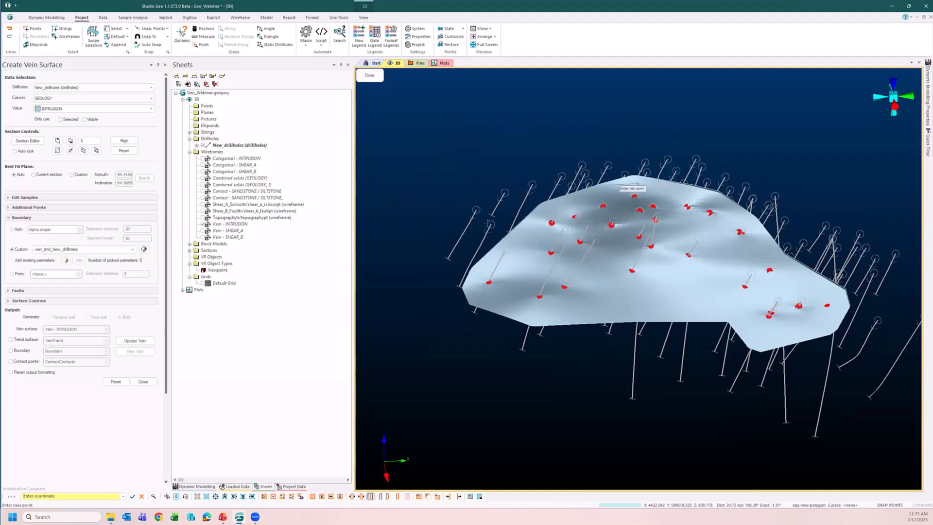
pyautogui.click(443, 290)
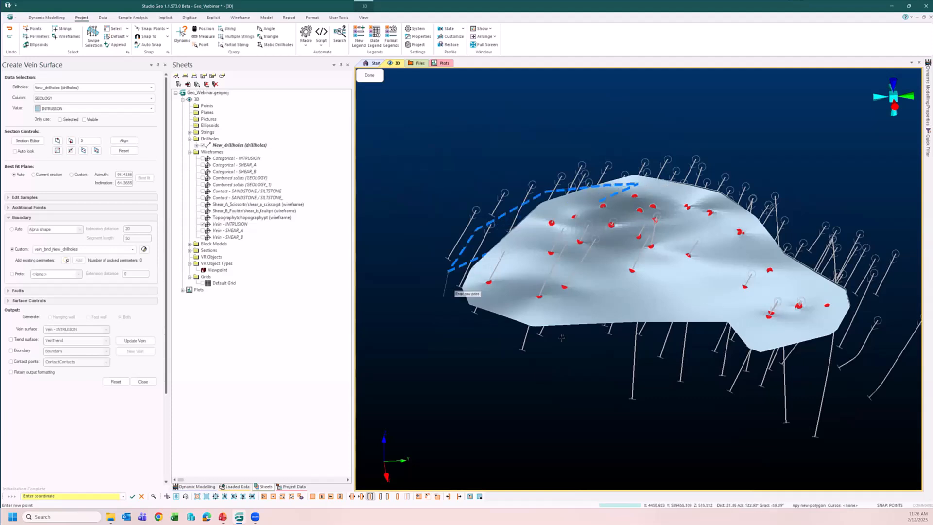
pyautogui.click(443, 296)
pyautogui.click(496, 325)
pyautogui.click(589, 344)
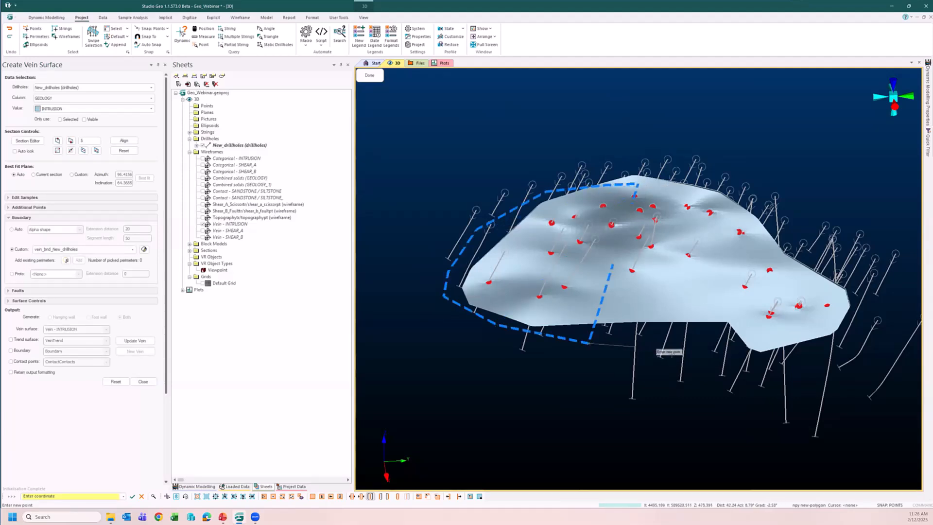
pyautogui.click(673, 354)
pyautogui.click(728, 356)
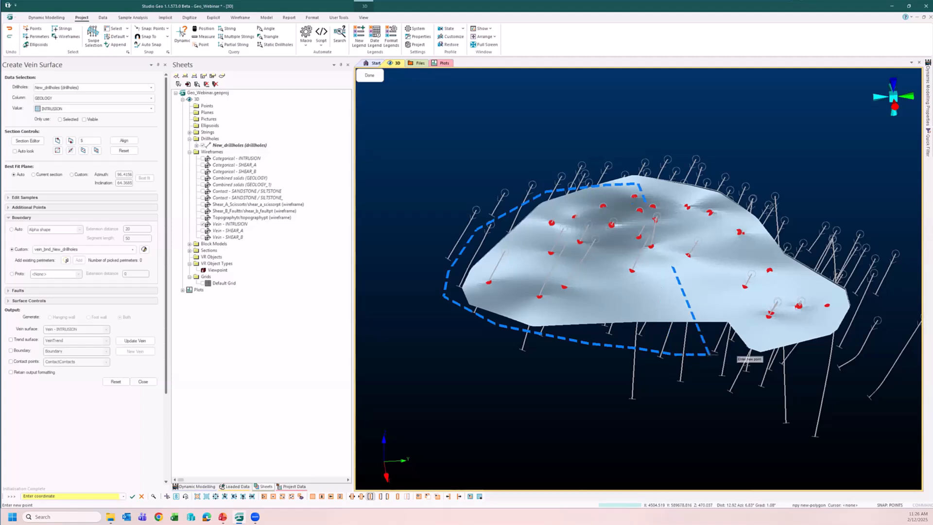
pyautogui.click(746, 368)
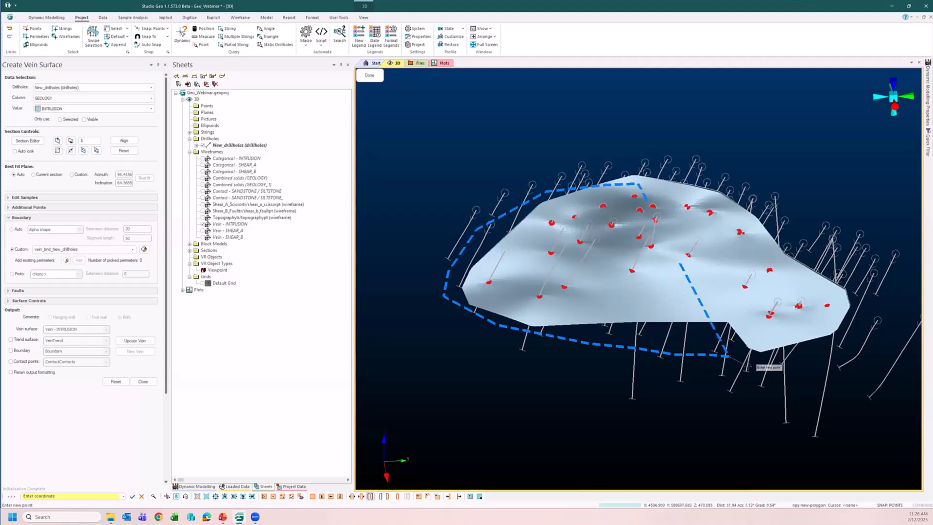
pyautogui.click(790, 397)
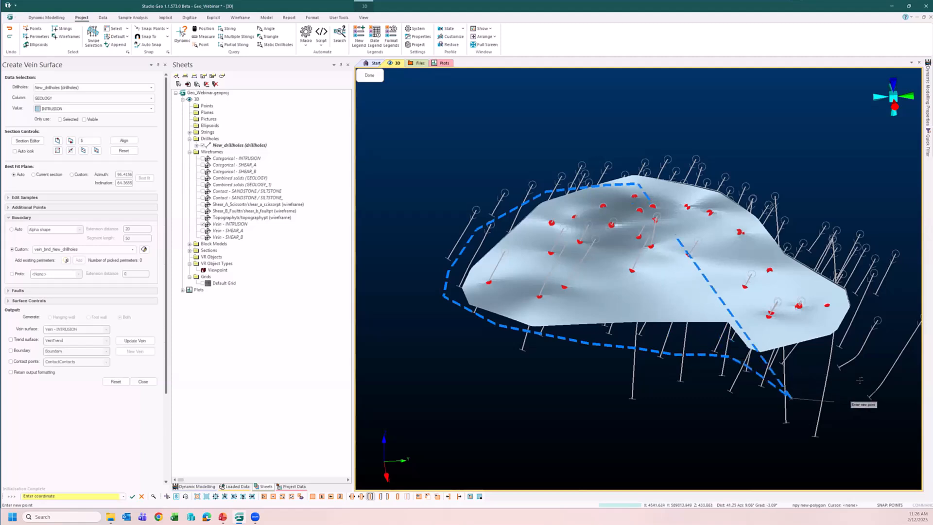
pyautogui.click(847, 398)
pyautogui.click(872, 333)
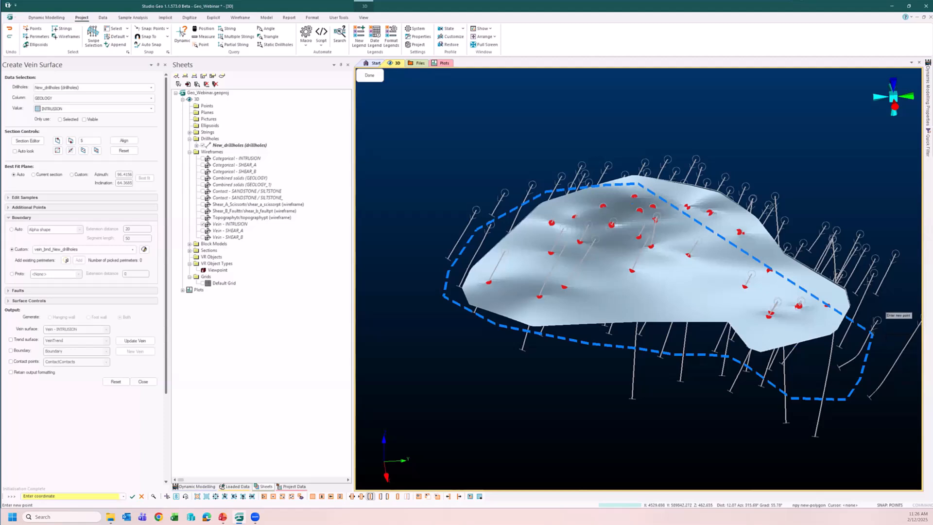
pyautogui.click(831, 238)
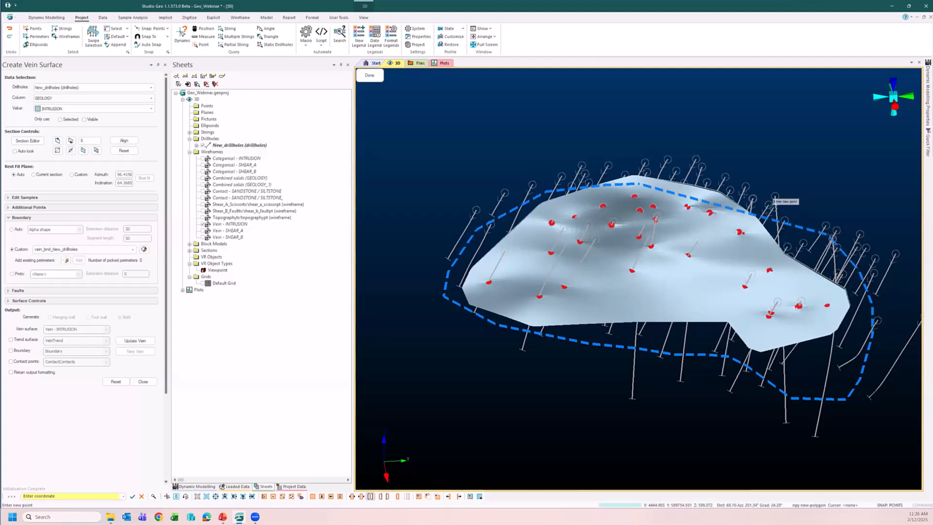
pyautogui.click(731, 190)
pyautogui.press('Escape')
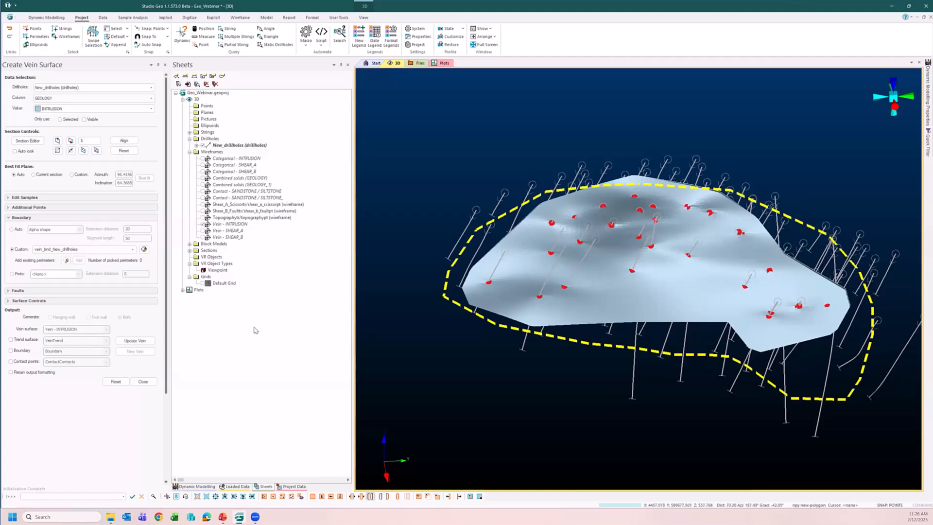
pyautogui.click(144, 350)
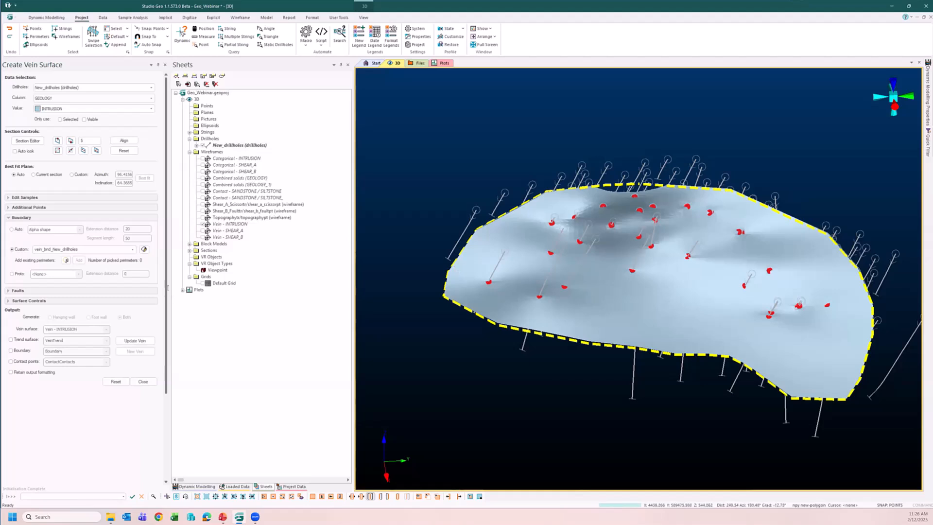
# Step: Switch the INTRUSION boundary back to Auto, examine the thickness, resolution and pinch-out controls against the surface, and close the vein settings
pyautogui.click(16, 232)
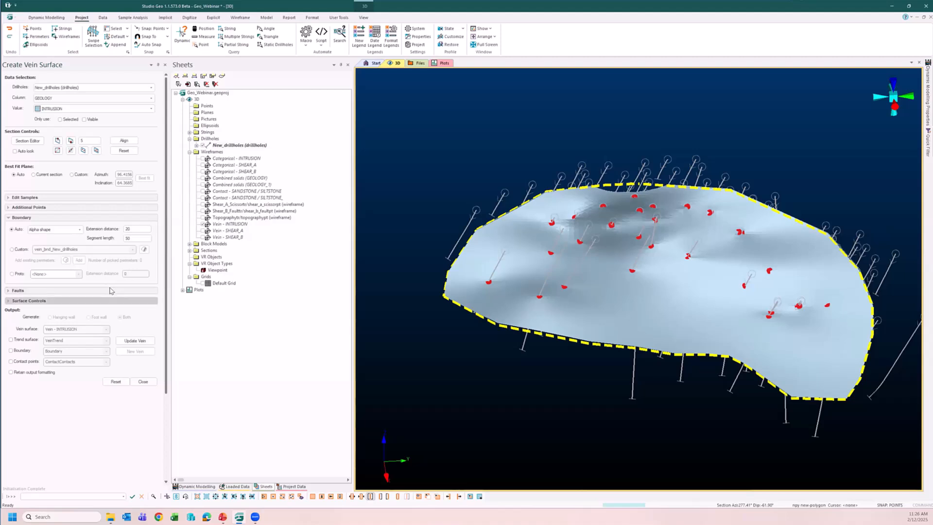
pyautogui.click(116, 302)
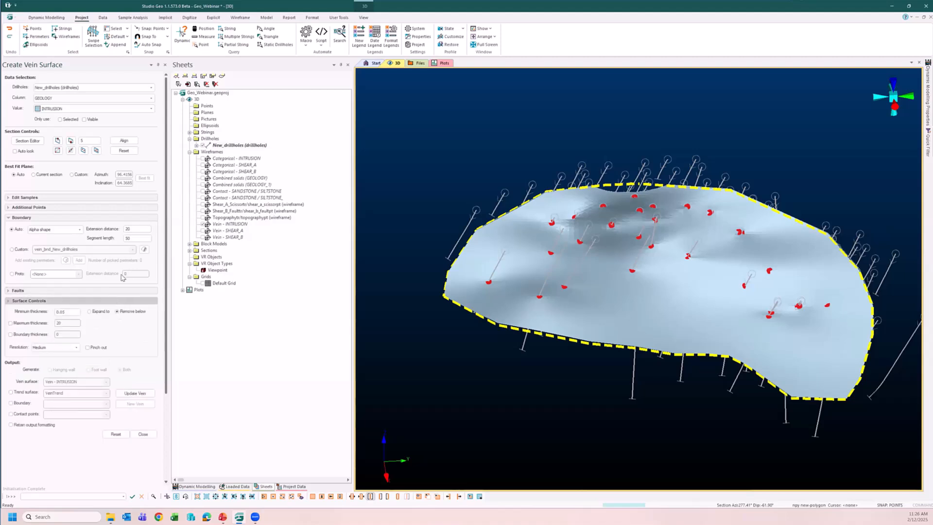
pyautogui.click(99, 219)
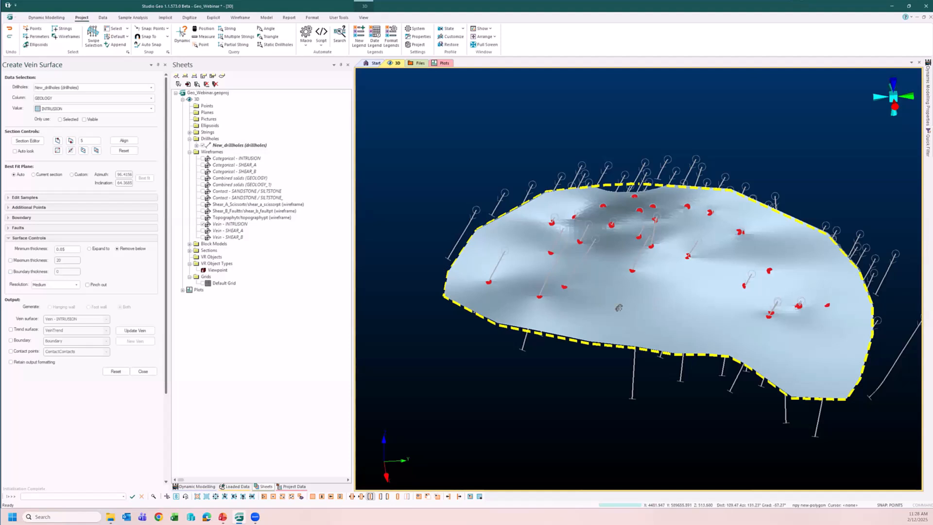
pyautogui.moveTo(619, 306); pyautogui.dragTo(722, 362)
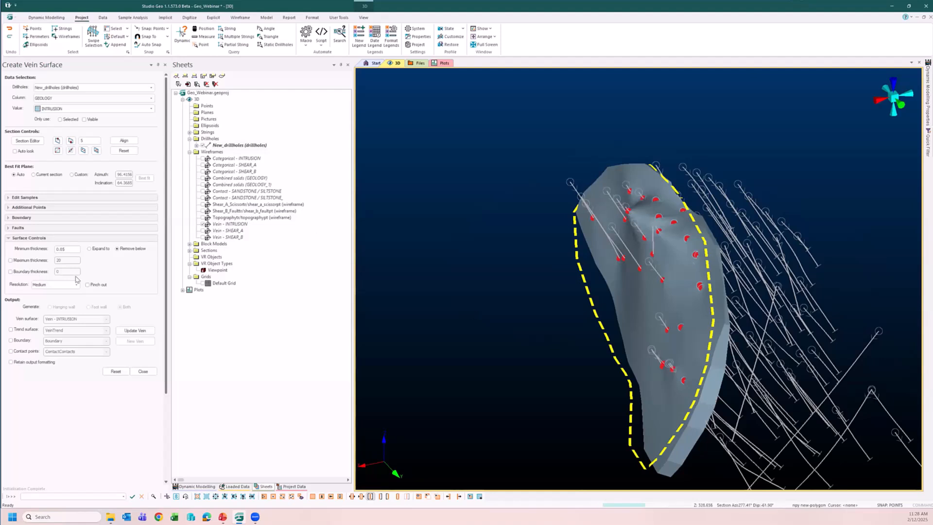
pyautogui.keyDown('shift'); pyautogui.moveTo(683, 345); pyautogui.dragTo(360, 311); pyautogui.keyUp('shift')
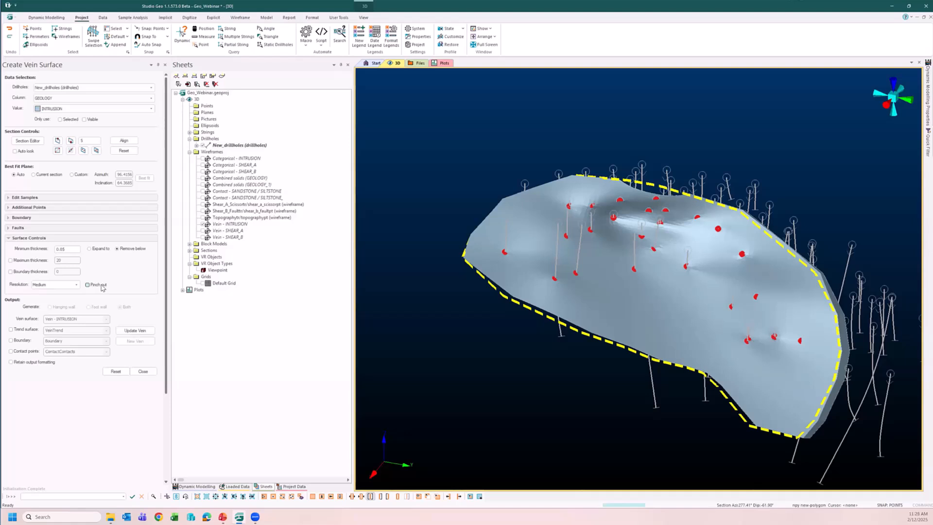
pyautogui.click(45, 238)
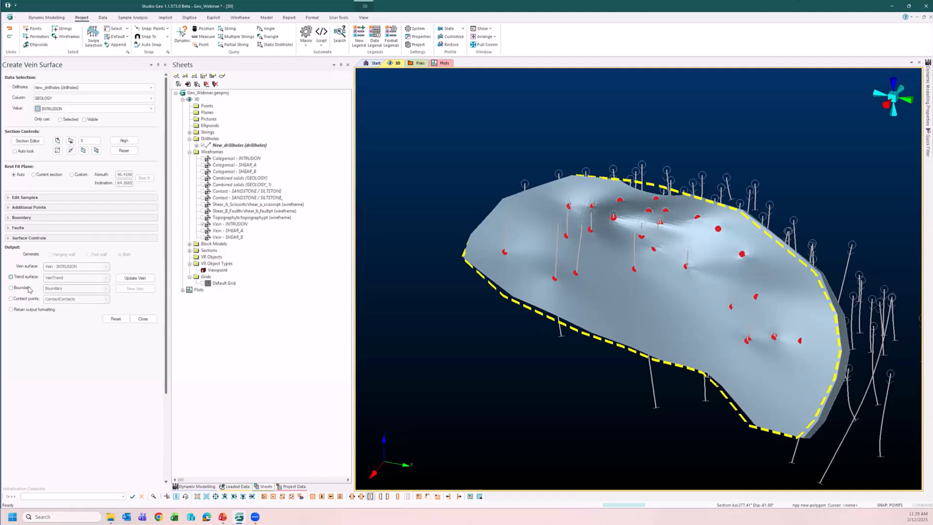
pyautogui.click(149, 321)
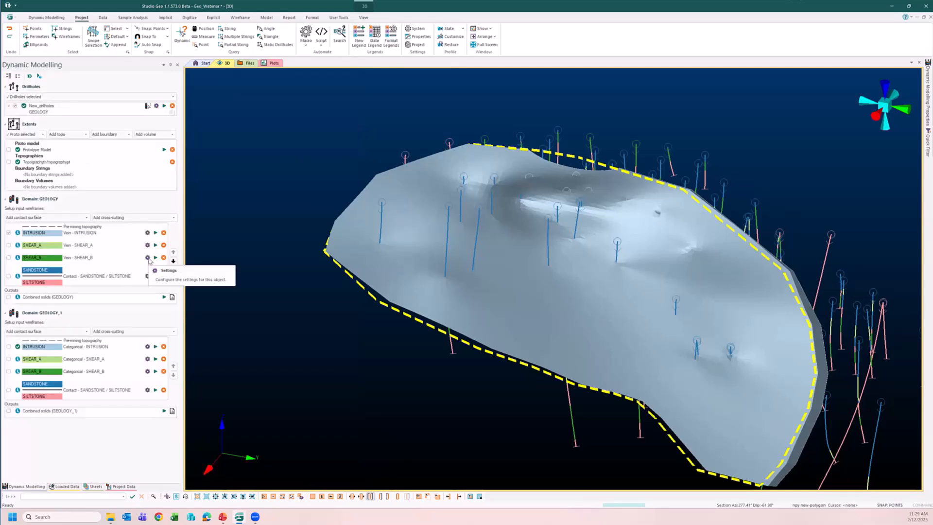
# Step: Enable faults in the SHEAR_B vein settings with Shear_B_Faulttr/shear_b_faultpt as the fault surfaces, and display that wireframe in the 3D view
pyautogui.click(148, 258)
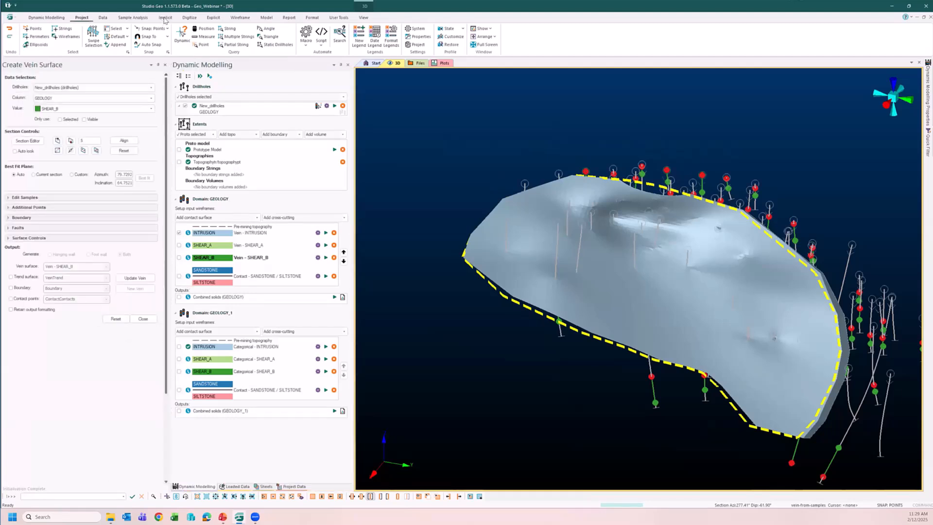
pyautogui.click(46, 18)
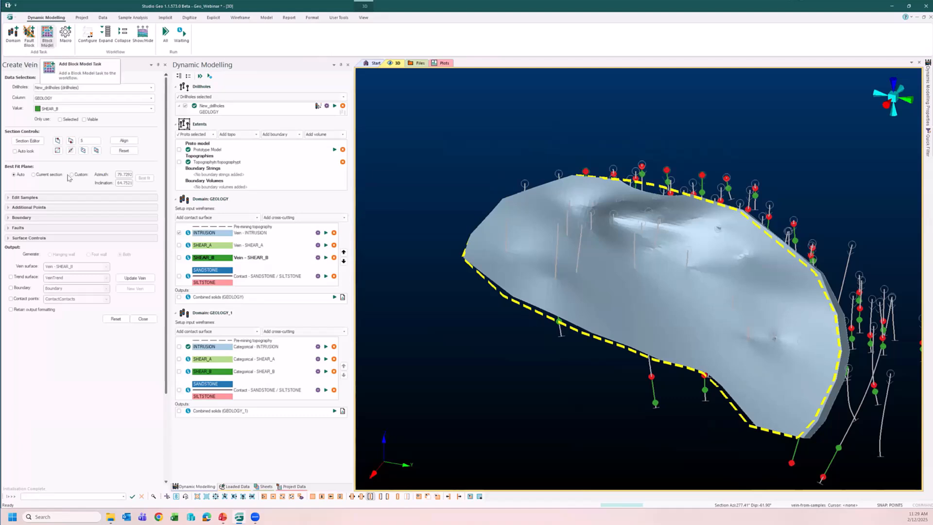
pyautogui.click(85, 228)
pyautogui.click(17, 238)
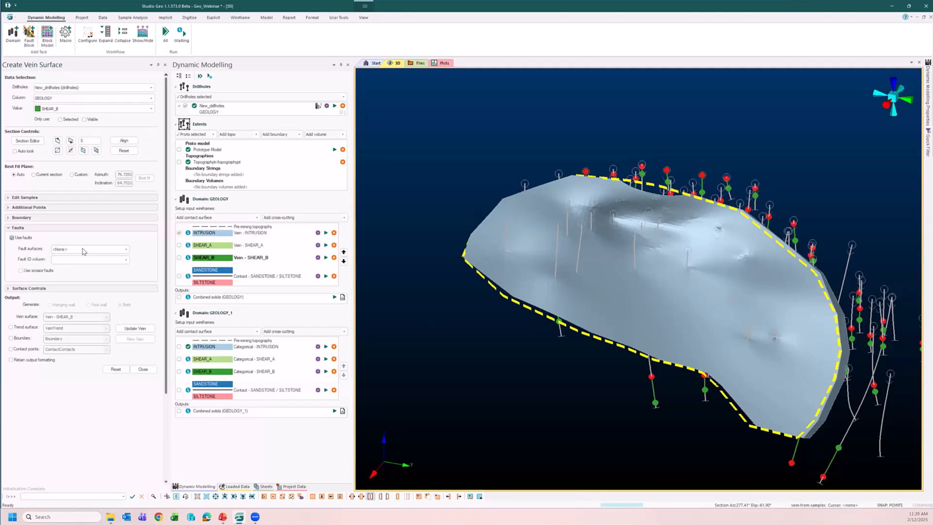
pyautogui.click(125, 250)
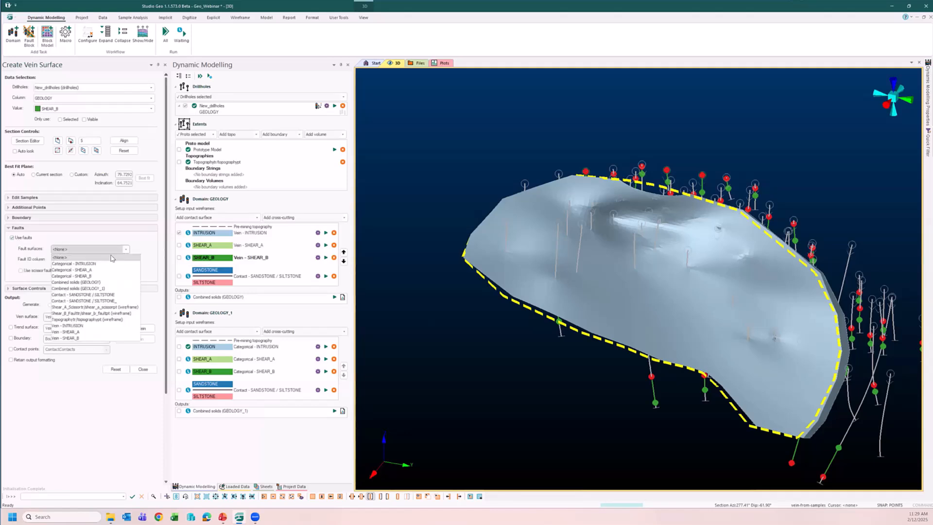
pyautogui.click(124, 313)
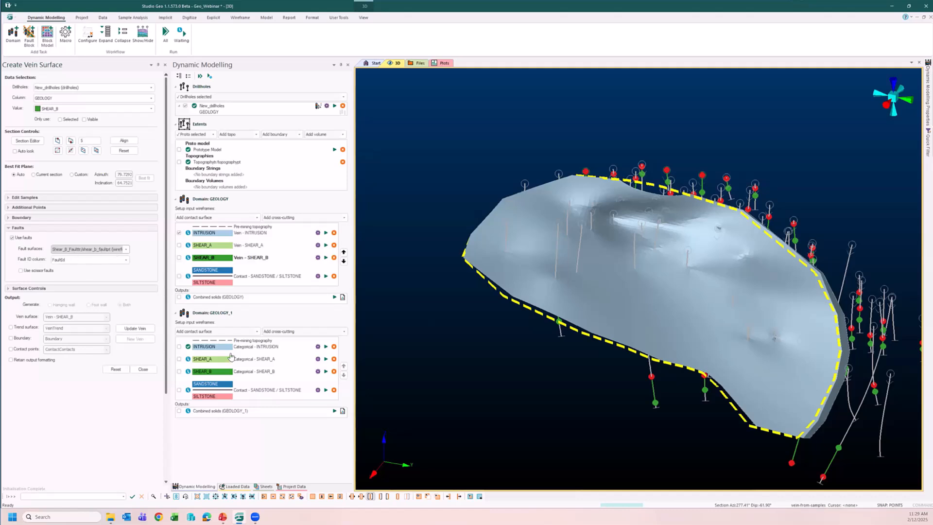
pyautogui.click(265, 486)
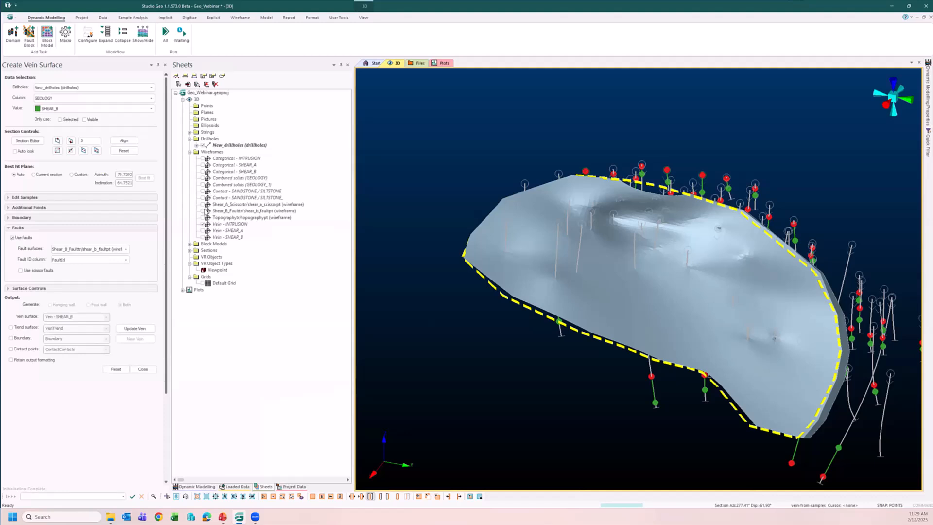
pyautogui.click(203, 210)
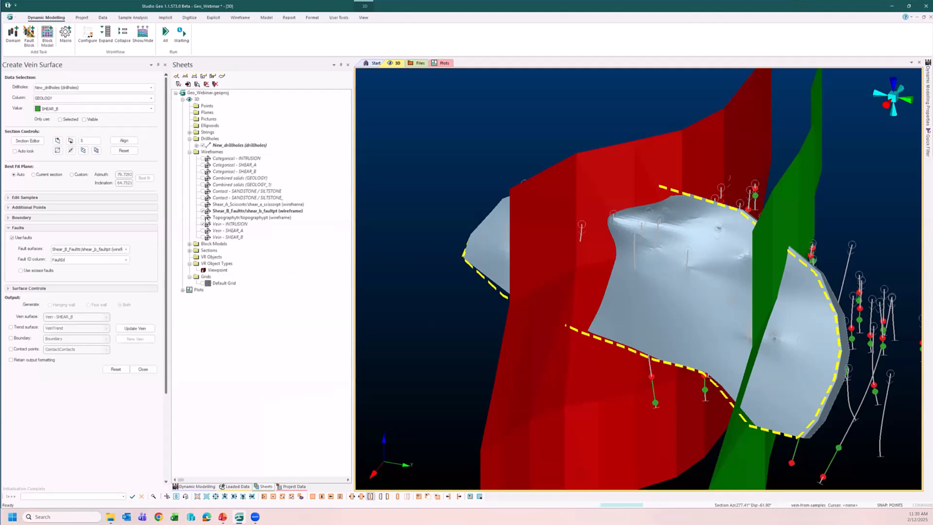
# Step: Show the SHEAR_B vein instead of the INTRUSION vein in the 3D view and hide the vein boundary strings
pyautogui.click(203, 237)
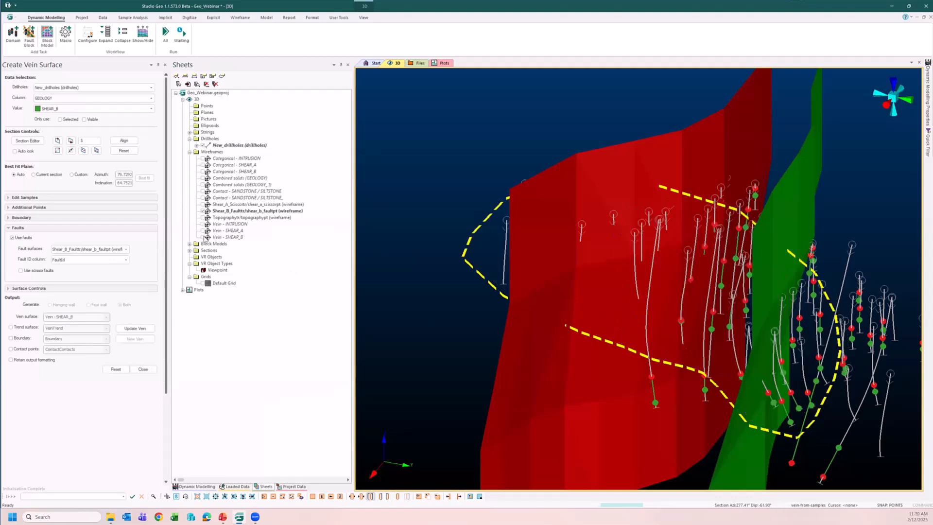
pyautogui.click(204, 238)
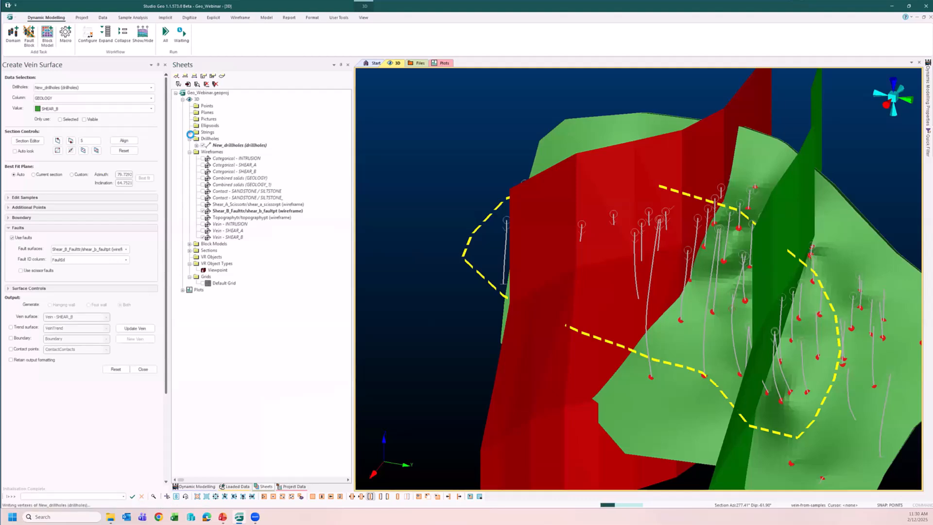
pyautogui.click(190, 132)
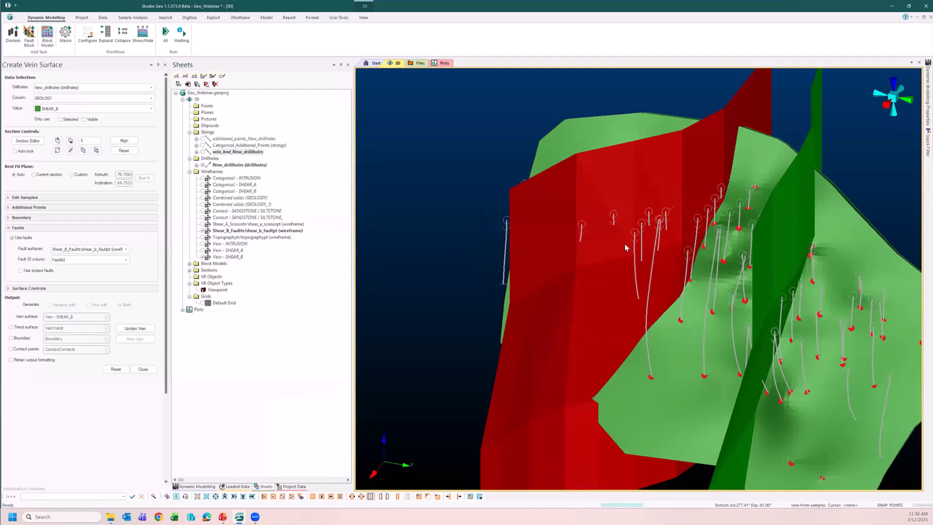
pyautogui.scroll(-4, 626, 250)
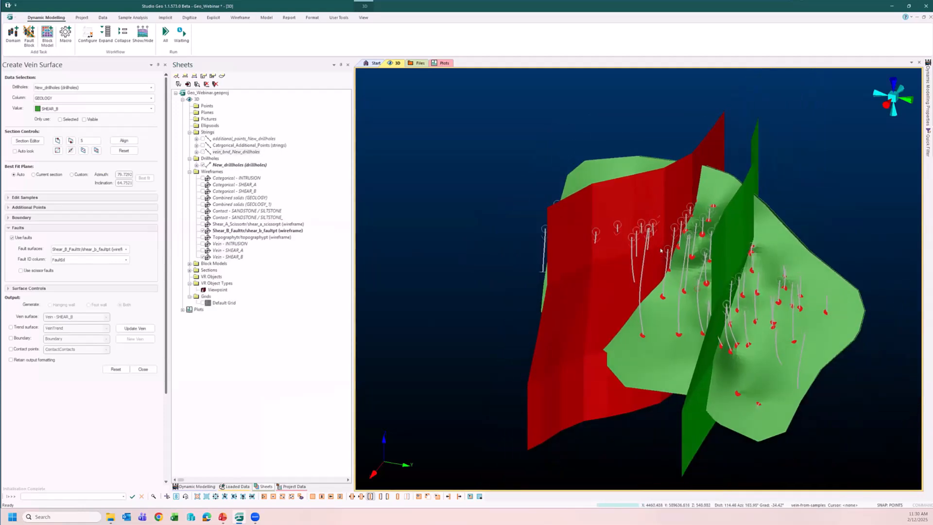
pyautogui.keyDown('shift'); pyautogui.moveTo(626, 249); pyautogui.dragTo(675, 244); pyautogui.keyUp('shift')
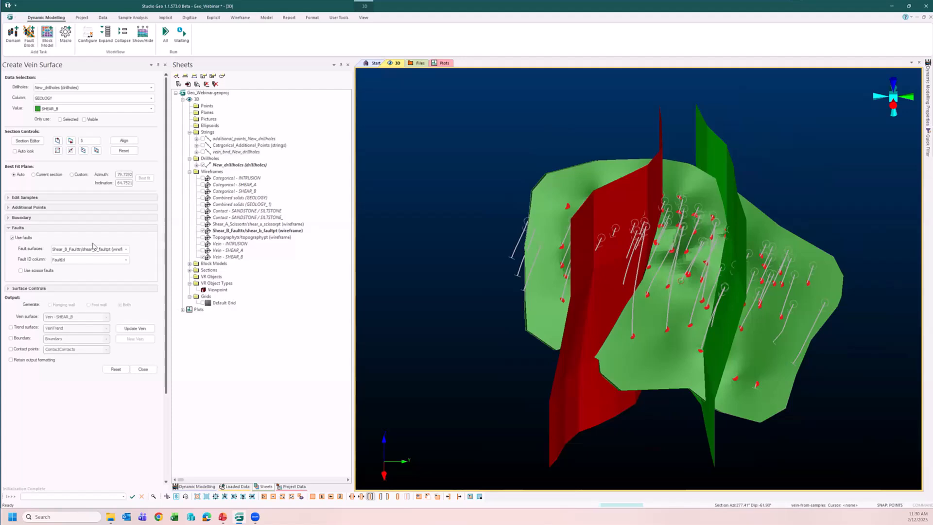
# Step: Update the SHEAR_B vein with the faults applied and hide the Shear_B_Faulttr/shear_b_faultpt wireframe
pyautogui.click(136, 329)
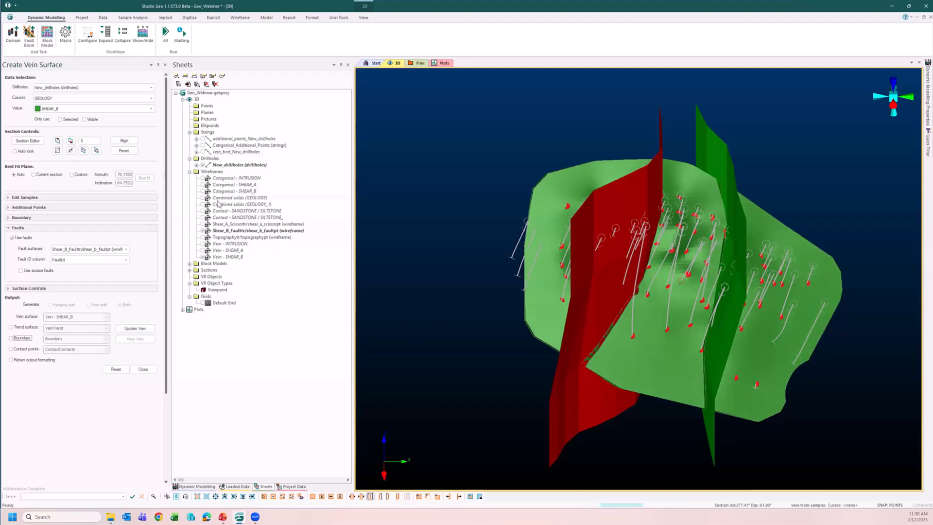
pyautogui.click(204, 232)
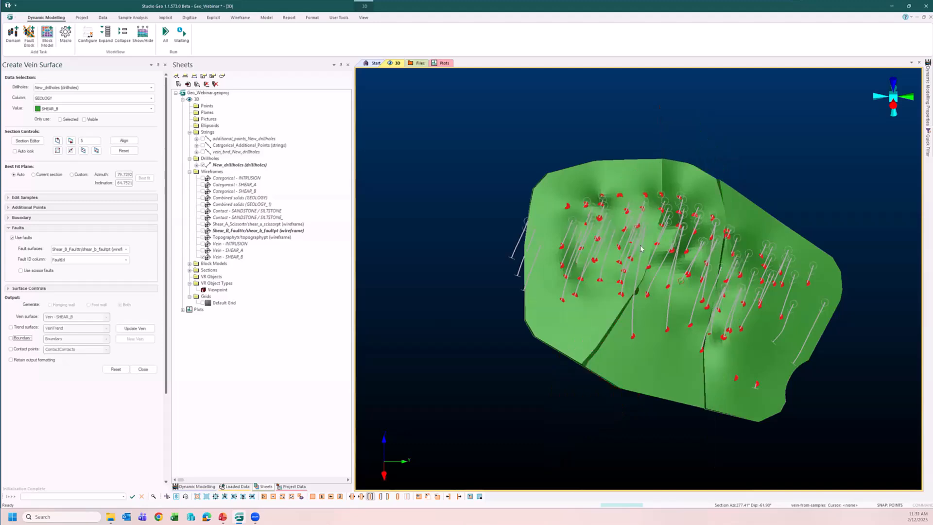
pyautogui.scroll(3, 664, 271)
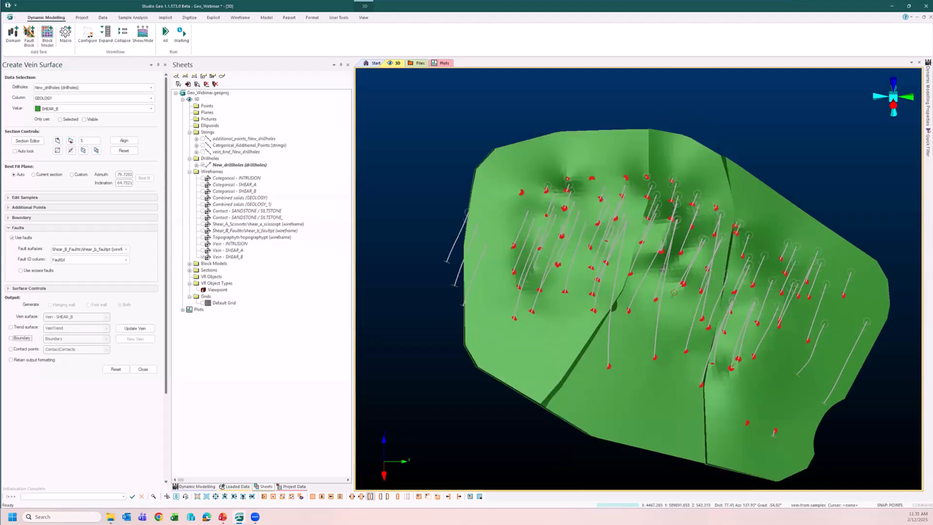
# Step: Examine the faulted SHEAR_B vein along both fault lines and around the drillhole intercepts from several angles, and close the vein settings
pyautogui.moveTo(664, 270); pyautogui.dragTo(686, 322)
pyautogui.scroll(10, 683, 328)
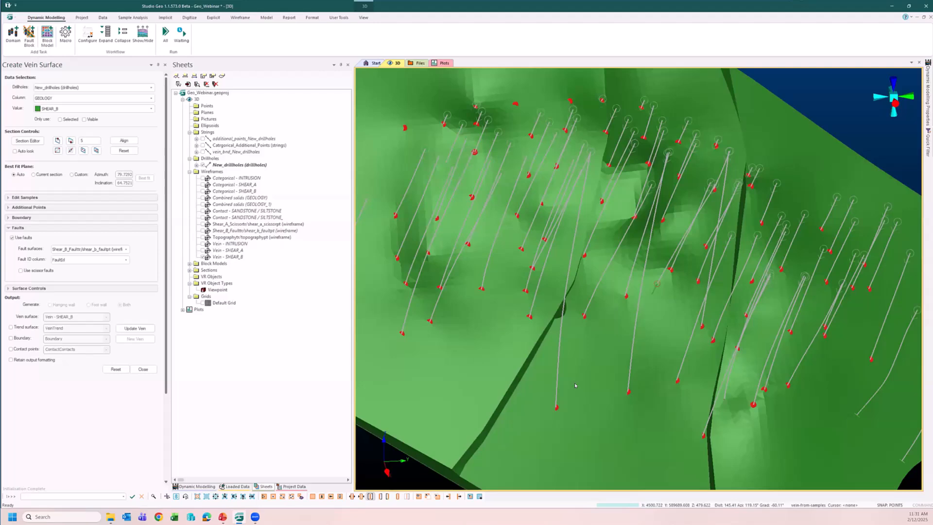
pyautogui.moveTo(575, 385); pyautogui.dragTo(551, 418)
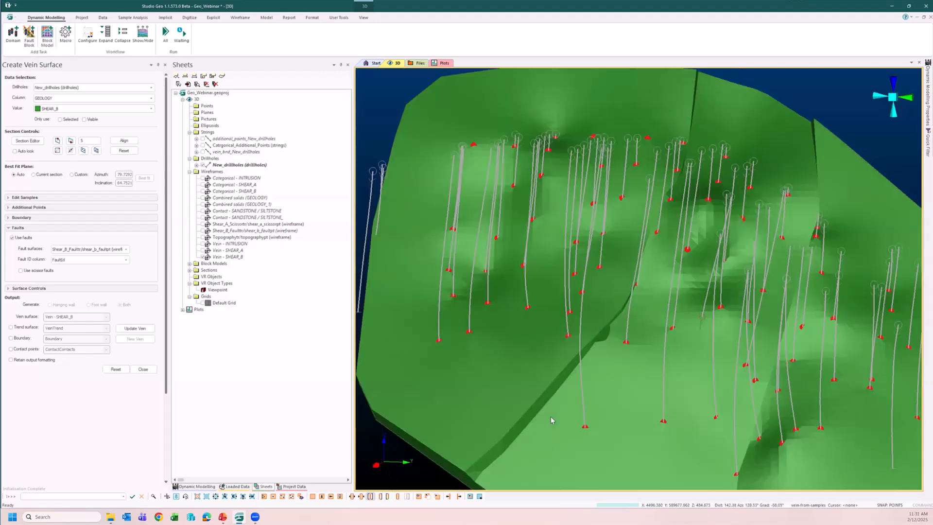
pyautogui.moveTo(775, 356); pyautogui.dragTo(833, 265, button='middle')
pyautogui.scroll(3, 806, 376)
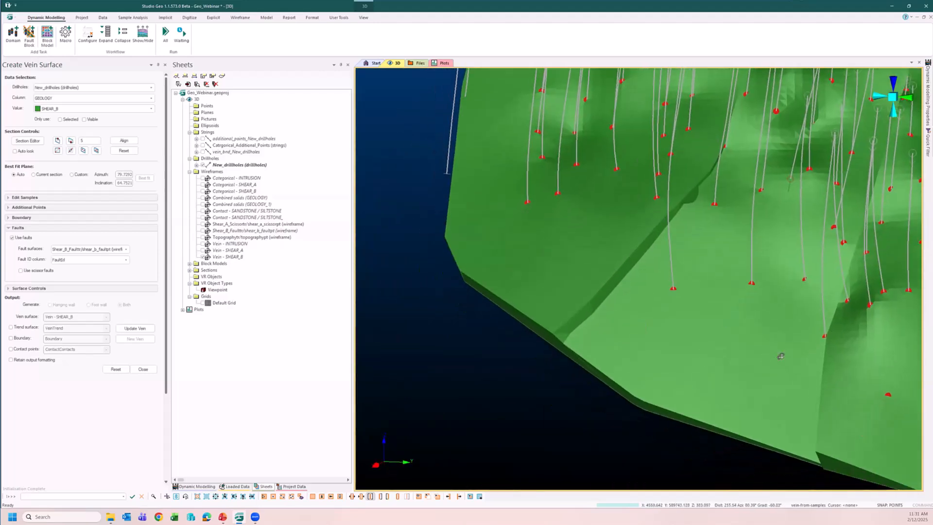
pyautogui.moveTo(805, 376)
pyautogui.mouseDown()
pyautogui.moveTo(821, 365)
pyautogui.moveTo(814, 387)
pyautogui.mouseUp()
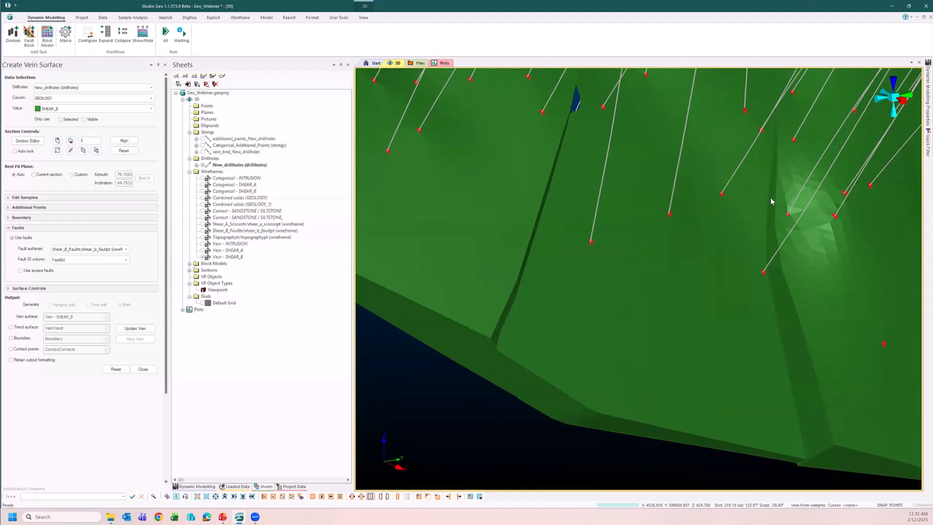
pyautogui.moveTo(745, 151)
pyautogui.mouseDown()
pyautogui.moveTo(702, 125)
pyautogui.moveTo(606, 119)
pyautogui.moveTo(628, 121)
pyautogui.moveTo(548, 148)
pyautogui.mouseUp()
pyautogui.moveTo(524, 194); pyautogui.dragTo(507, 187)
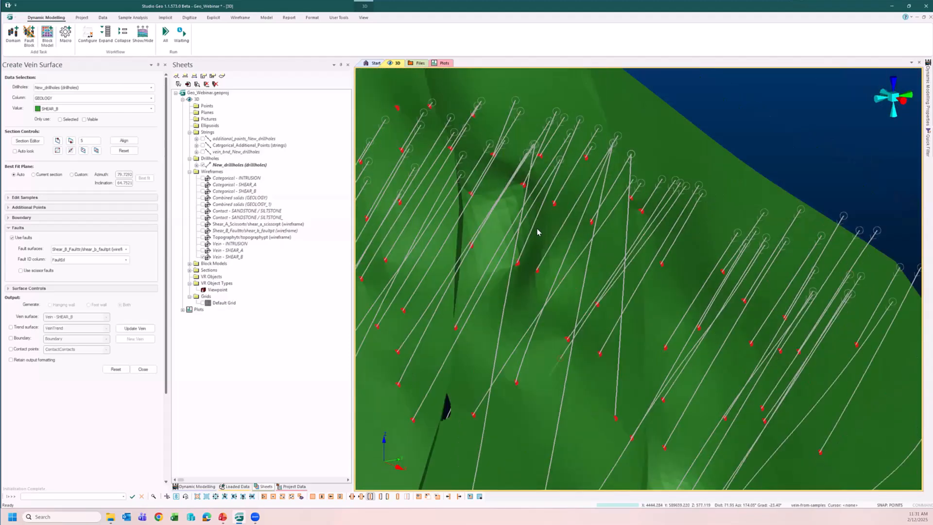
pyautogui.moveTo(537, 232); pyautogui.dragTo(545, 287)
pyautogui.moveTo(749, 297); pyautogui.dragTo(704, 273)
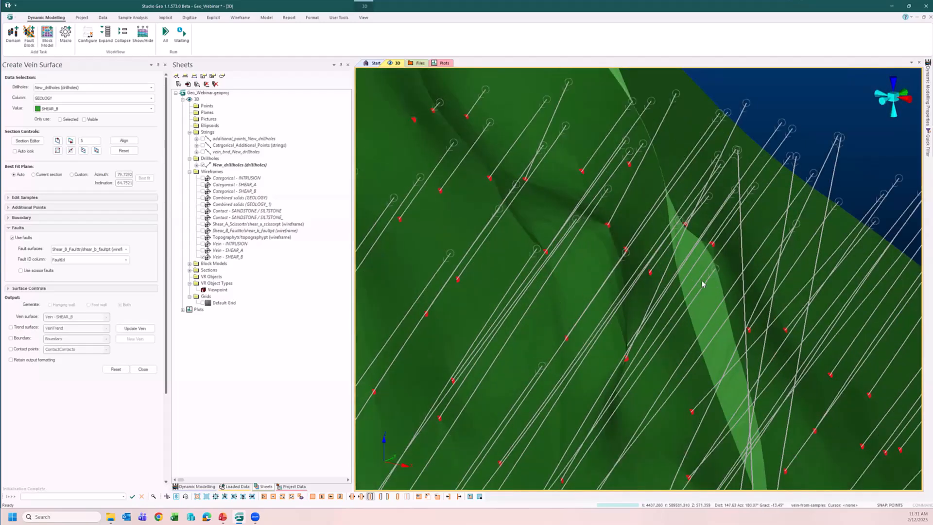
pyautogui.scroll(-3, 684, 272)
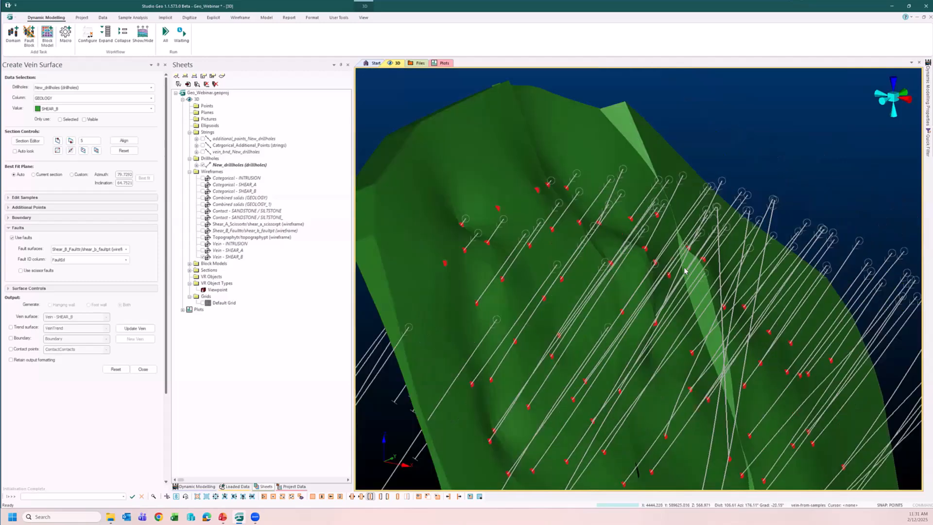
pyautogui.click(141, 228)
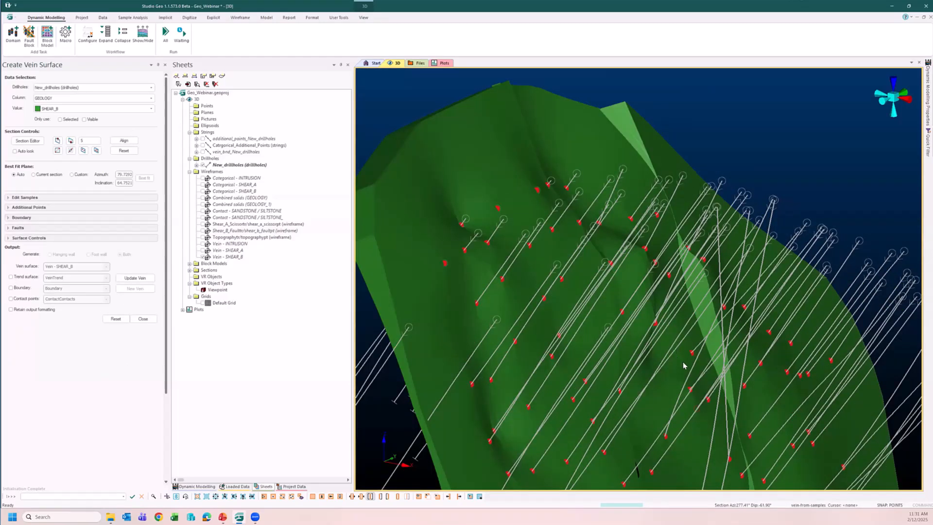
pyautogui.scroll(-2, 677, 350)
pyautogui.moveTo(568, 402); pyautogui.dragTo(638, 287, button='middle')
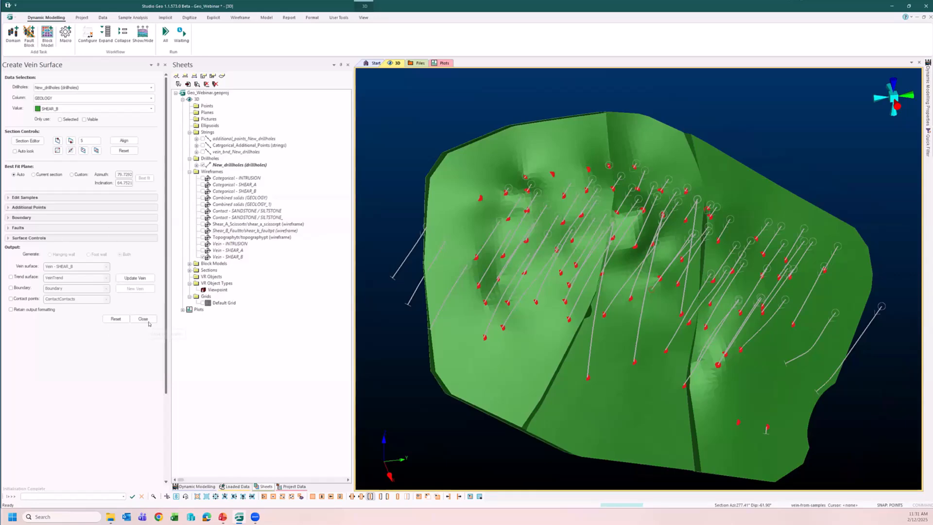
pyautogui.click(143, 319)
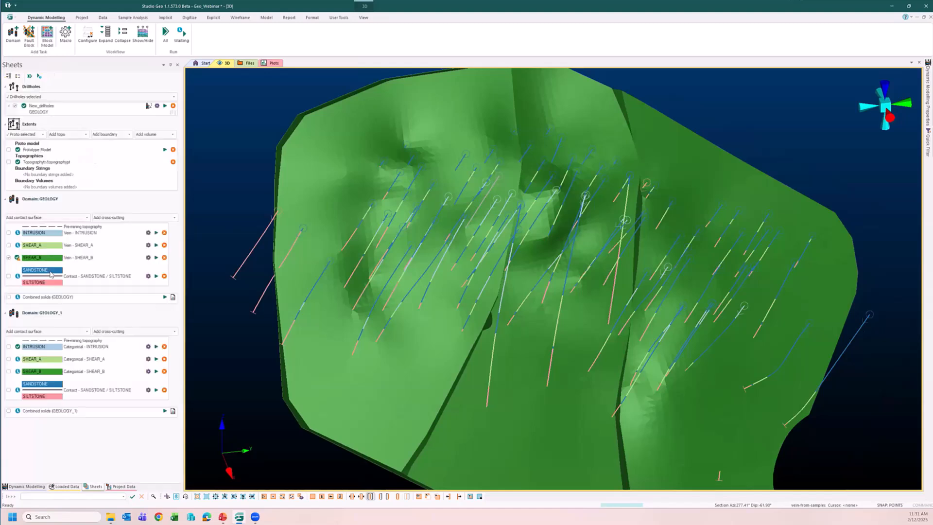
# Step: Open the SANDSTONE / SILTSTONE contact surface settings in the GEOLOGY domain, review the boundary options, and close them
pyautogui.click(148, 276)
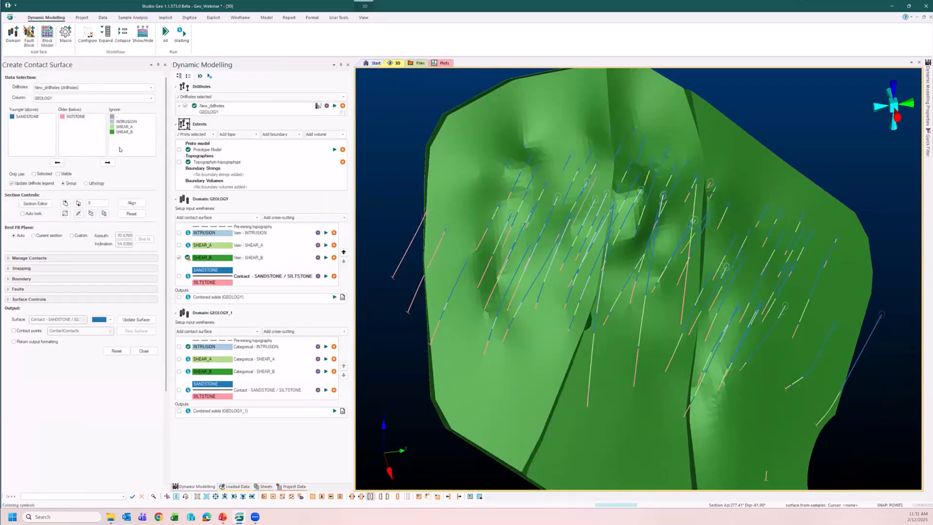
pyautogui.click(67, 268)
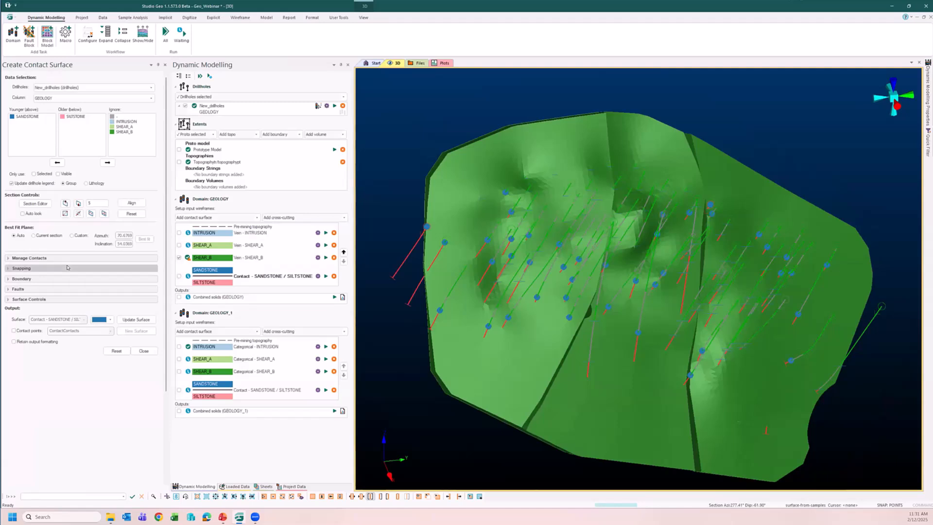
pyautogui.click(67, 268)
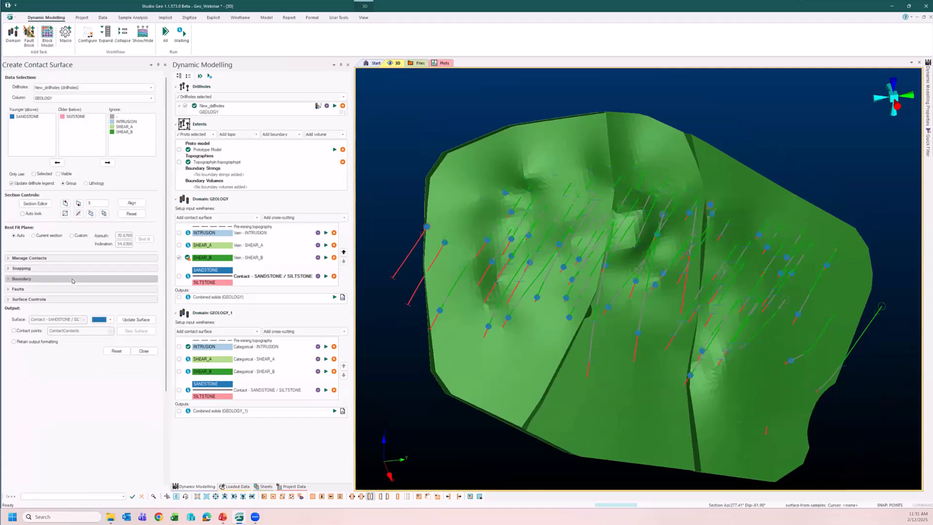
pyautogui.click(73, 279)
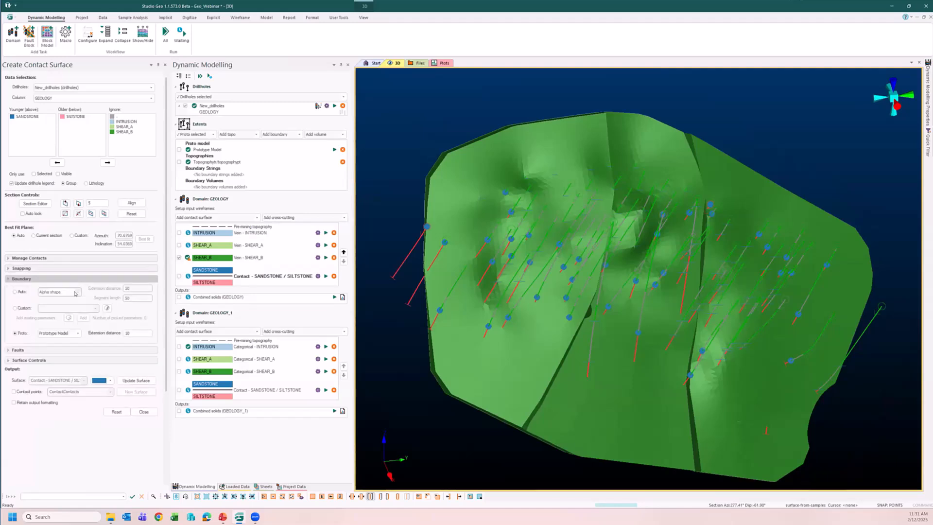
pyautogui.click(73, 279)
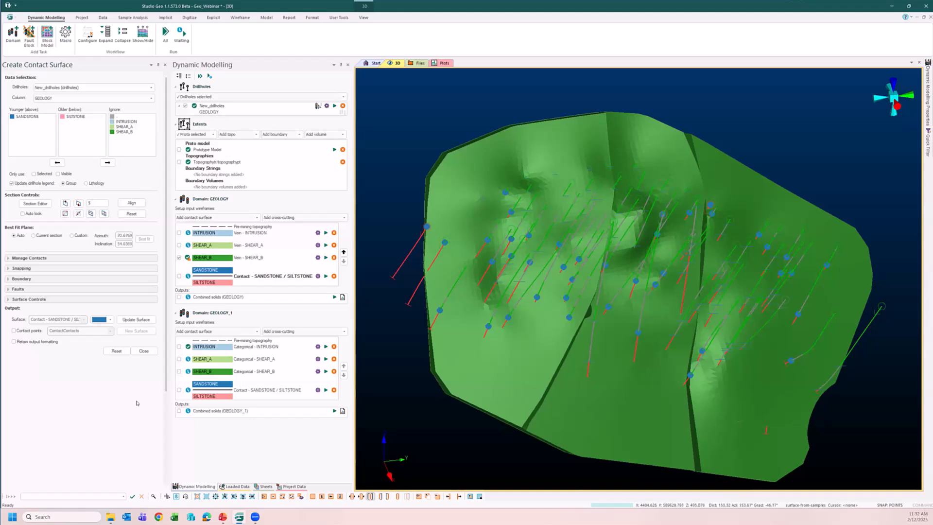
pyautogui.click(140, 351)
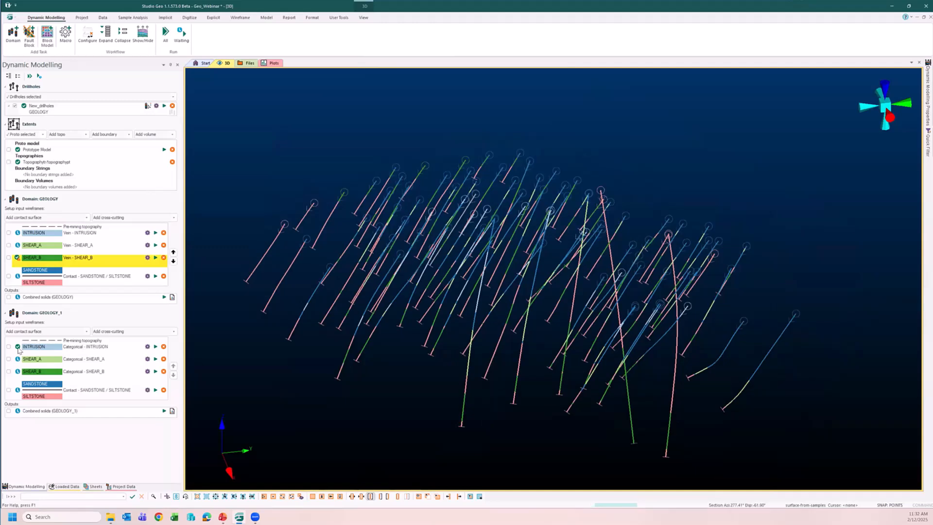
# Step: Display the Categorical - INTRUSION surface of the GEOLOGY_1 domain and open its categorical surface settings
pyautogui.click(9, 347)
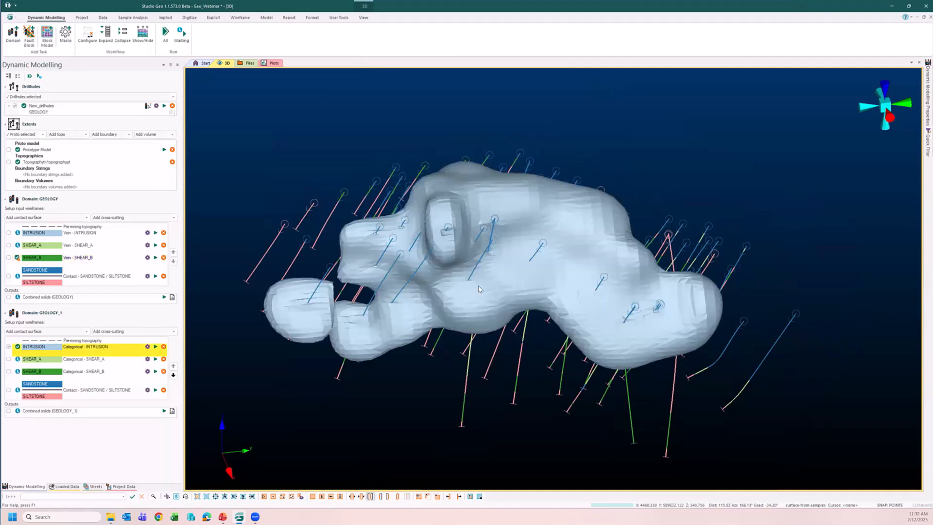
pyautogui.moveTo(505, 293)
pyautogui.mouseDown()
pyautogui.moveTo(626, 298)
pyautogui.moveTo(654, 277)
pyautogui.moveTo(567, 283)
pyautogui.moveTo(505, 271)
pyautogui.moveTo(487, 287)
pyautogui.mouseUp()
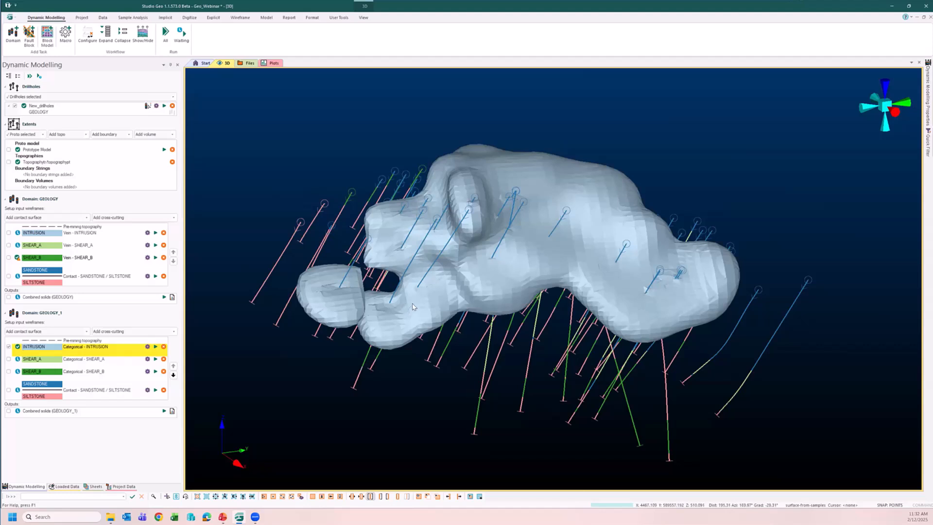
pyautogui.click(155, 347)
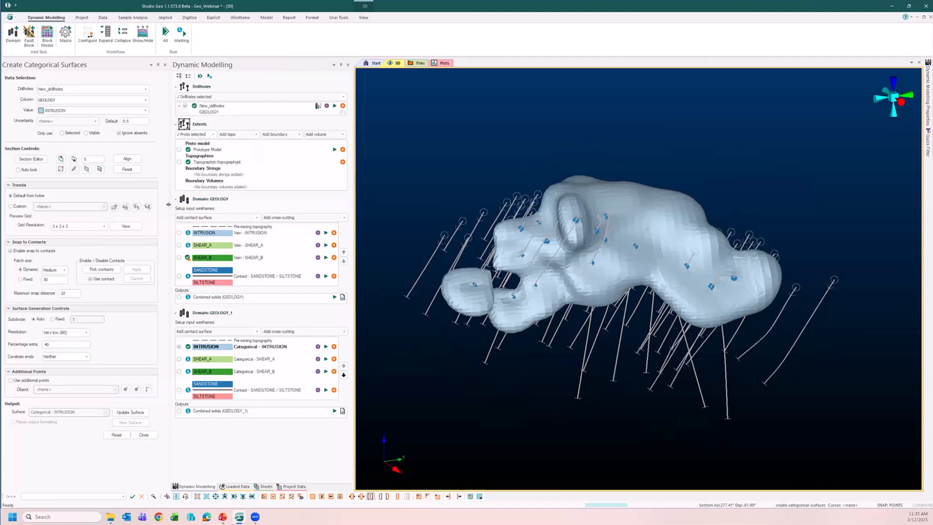
pyautogui.moveTo(168, 205); pyautogui.dragTo(190, 204)
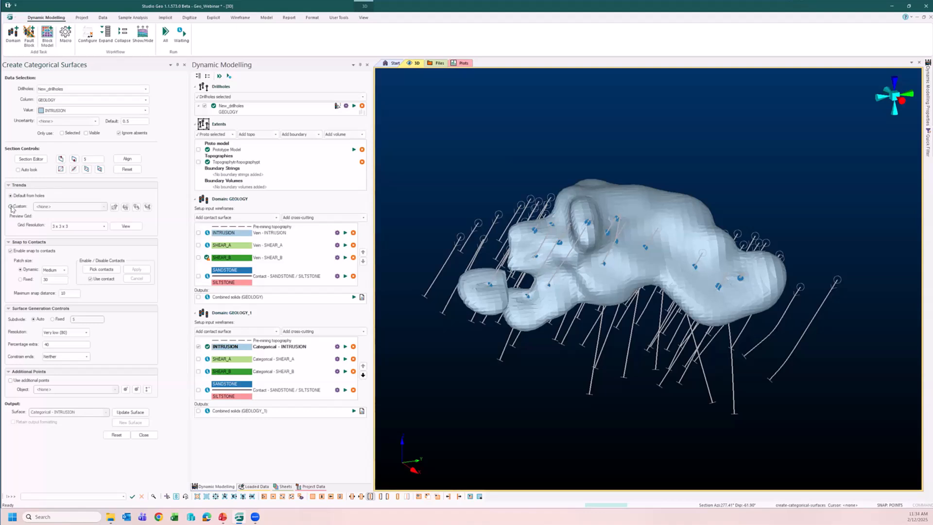
# Step: Check the custom trend option for the categorical INTRUSION surface, return to Default from holes, and preview the trend grid ellipsoids around it
pyautogui.click(10, 206)
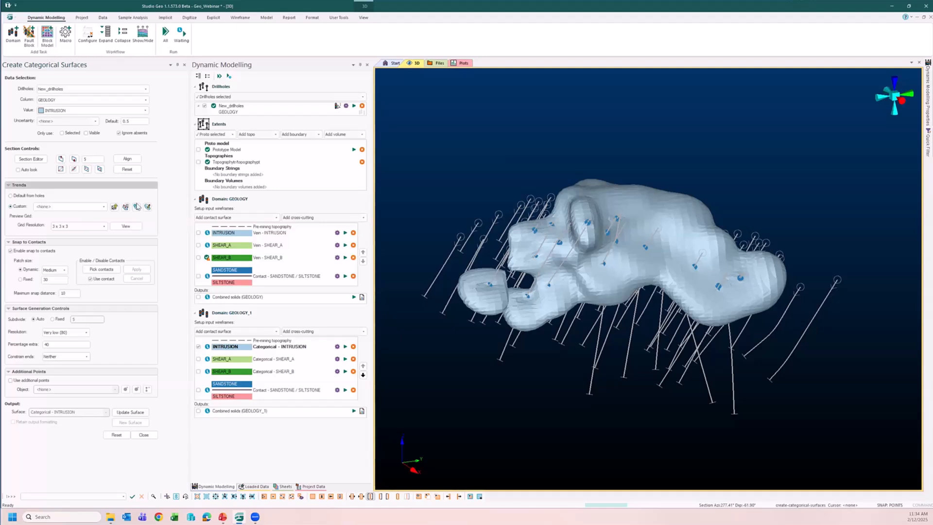
pyautogui.click(38, 196)
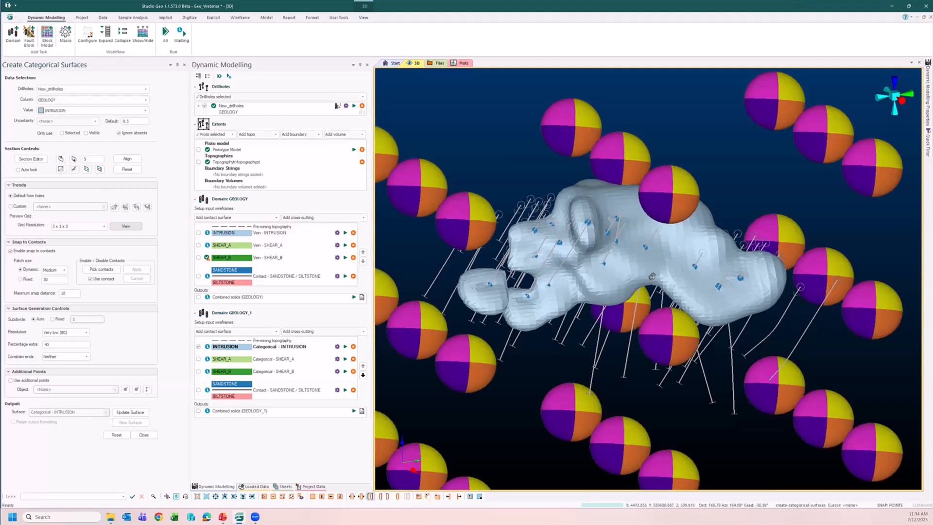
pyautogui.moveTo(633, 286); pyautogui.dragTo(578, 240)
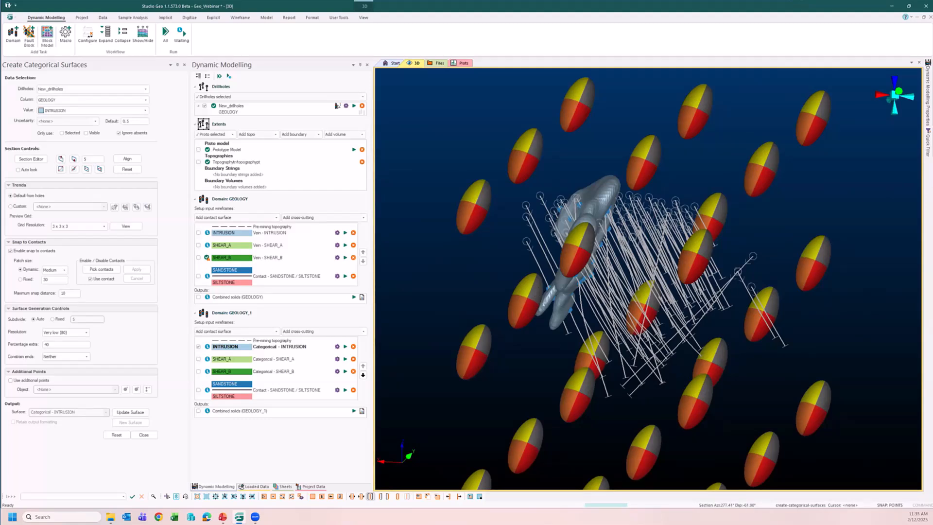
# Step: Hide the VisualizeTrendGrid ellipsoids so that only the categorical INTRUSION surface and the drillholes are displayed
pyautogui.click(285, 486)
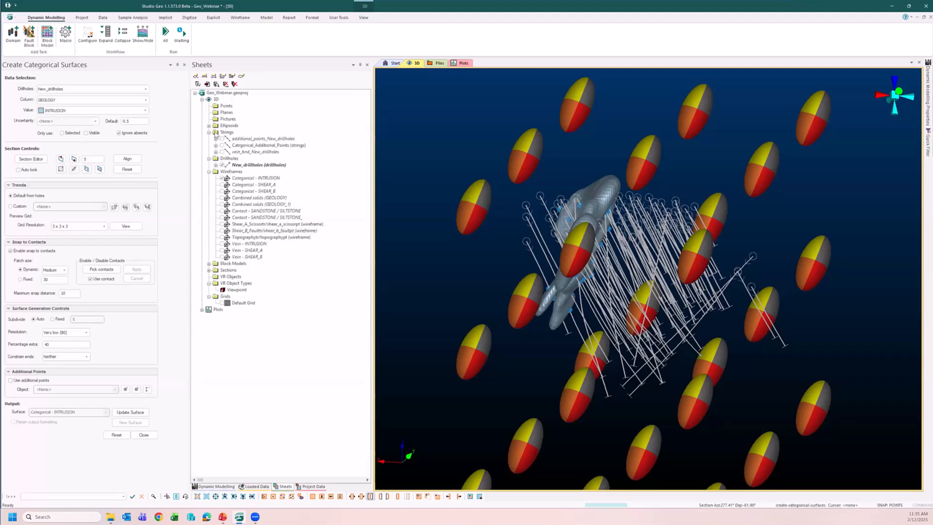
pyautogui.click(209, 126)
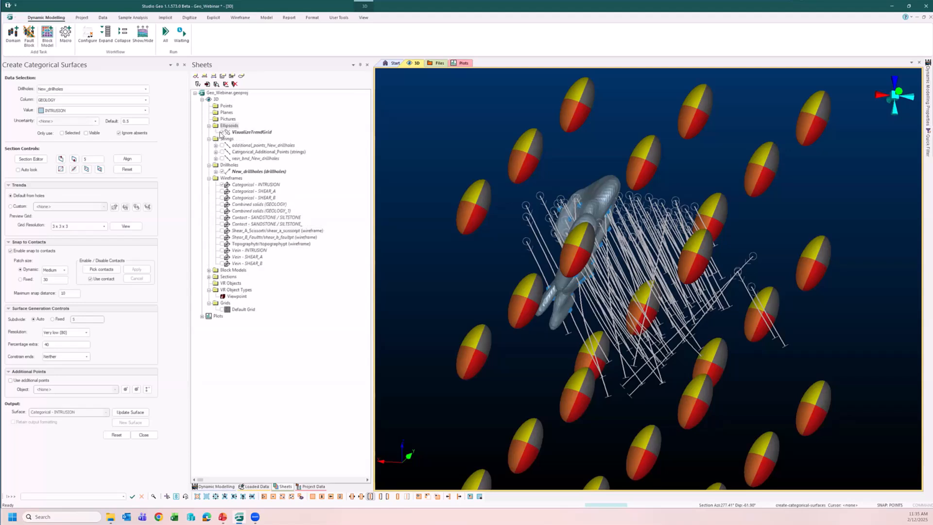
pyautogui.click(222, 133)
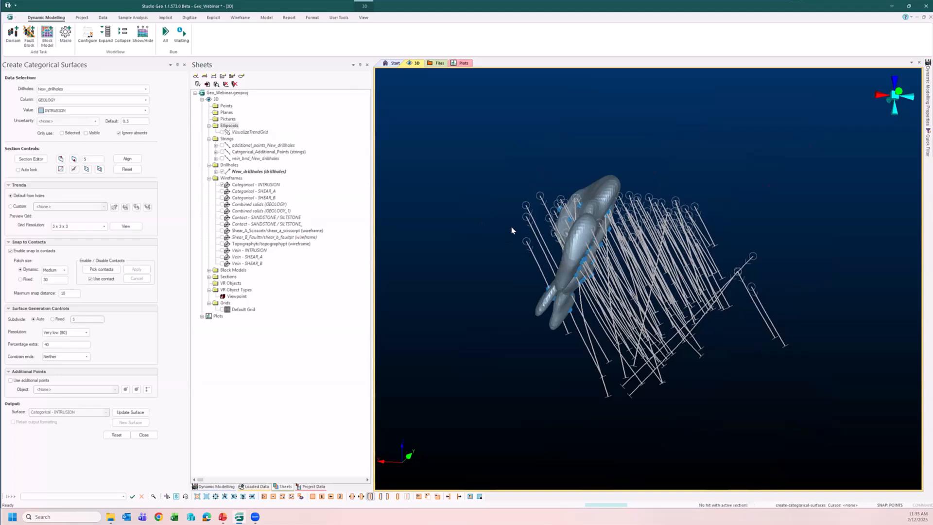
pyautogui.keyDown('shift'); pyautogui.moveTo(598, 285); pyautogui.dragTo(318, 290); pyautogui.keyUp('shift')
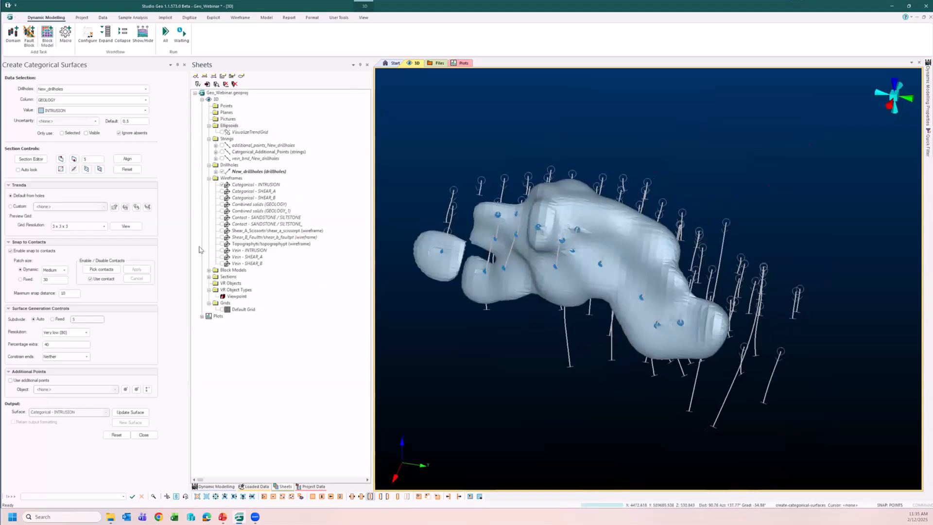
# Step: Review the dynamic and fixed patch size options for snapping the categorical INTRUSION surface to contacts
pyautogui.click(78, 185)
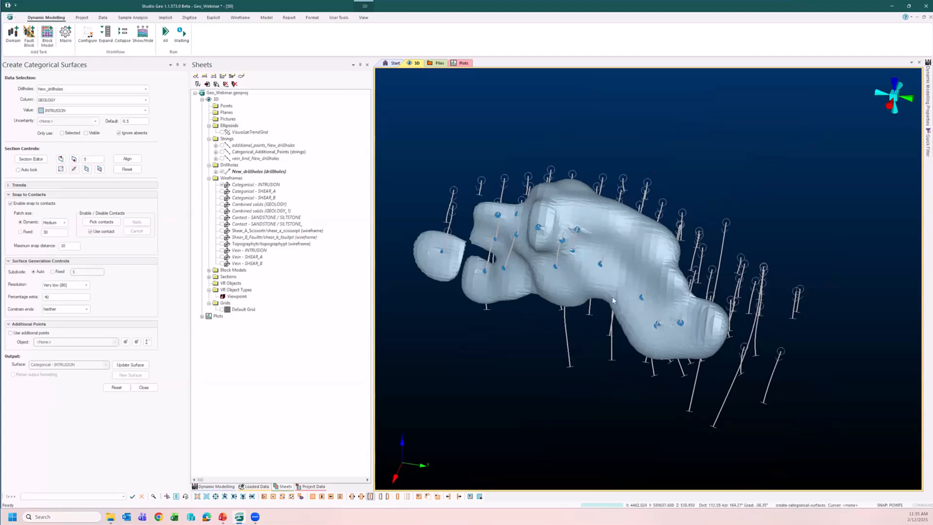
pyautogui.moveTo(565, 323); pyautogui.dragTo(629, 331, button='middle')
pyautogui.moveTo(591, 289); pyautogui.dragTo(630, 281, button='middle')
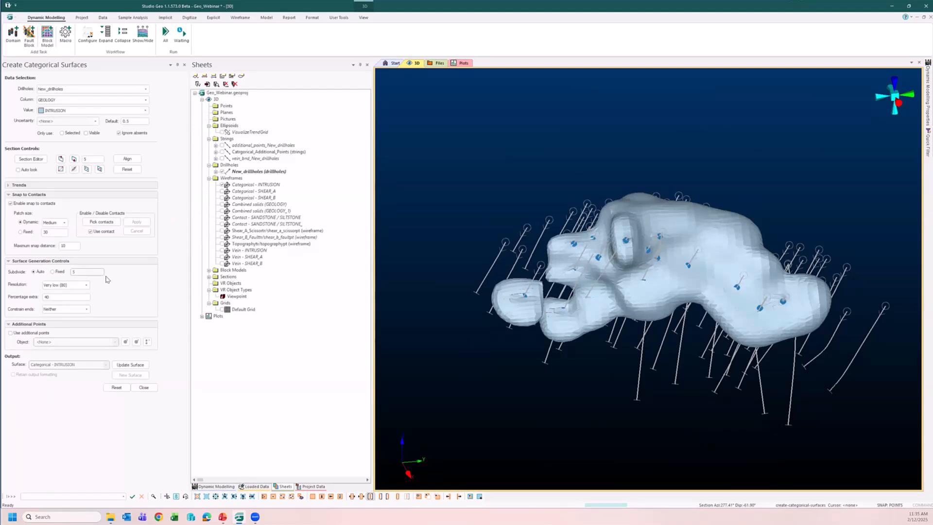
pyautogui.click(62, 223)
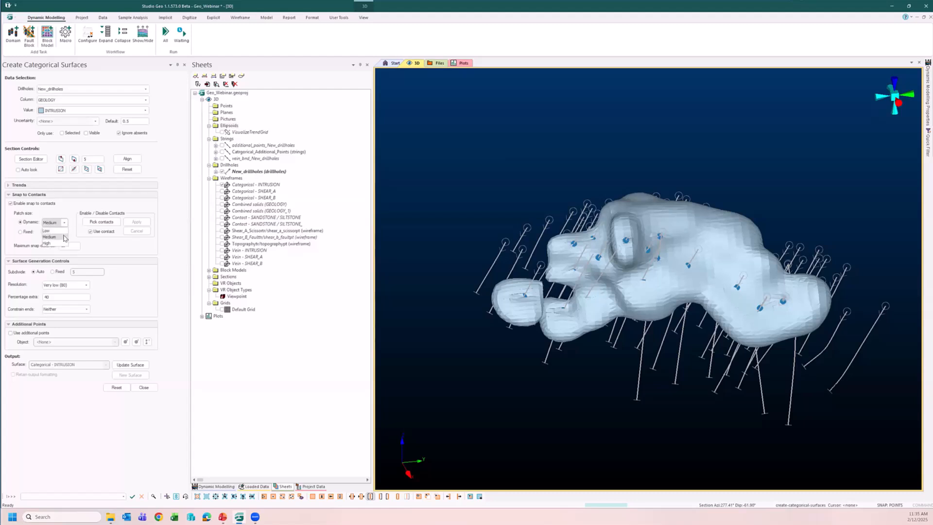
pyautogui.click(115, 253)
pyautogui.click(63, 222)
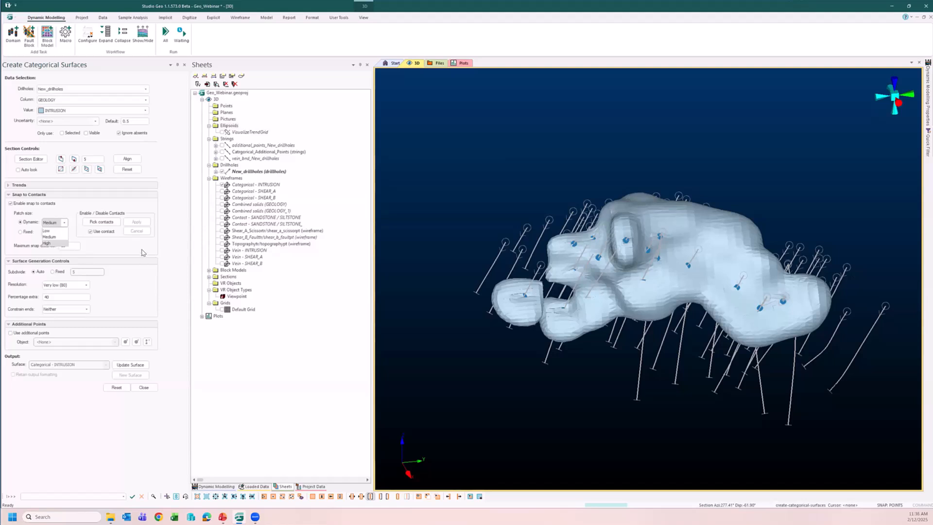
pyautogui.click(72, 234)
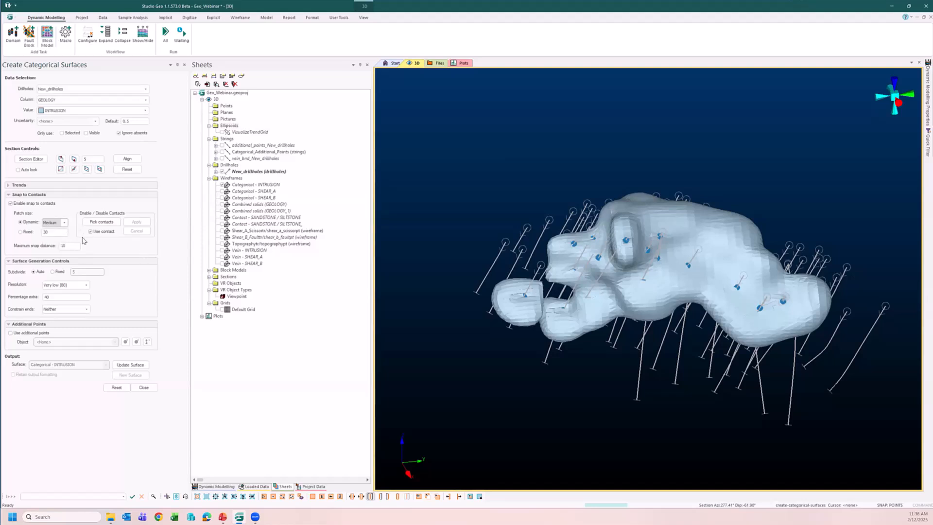
pyautogui.click(50, 233)
pyautogui.hotkey('ctrl', 'a')
pyautogui.click(102, 248)
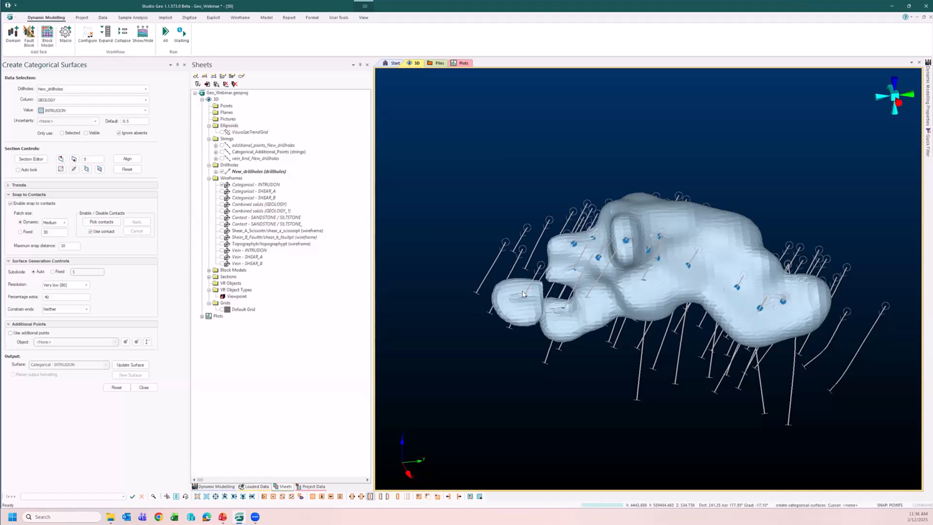
# Step: Pick the contact in the small detached lobe of the INTRUSION surface, disable its use for snapping, and apply the change
pyautogui.click(101, 222)
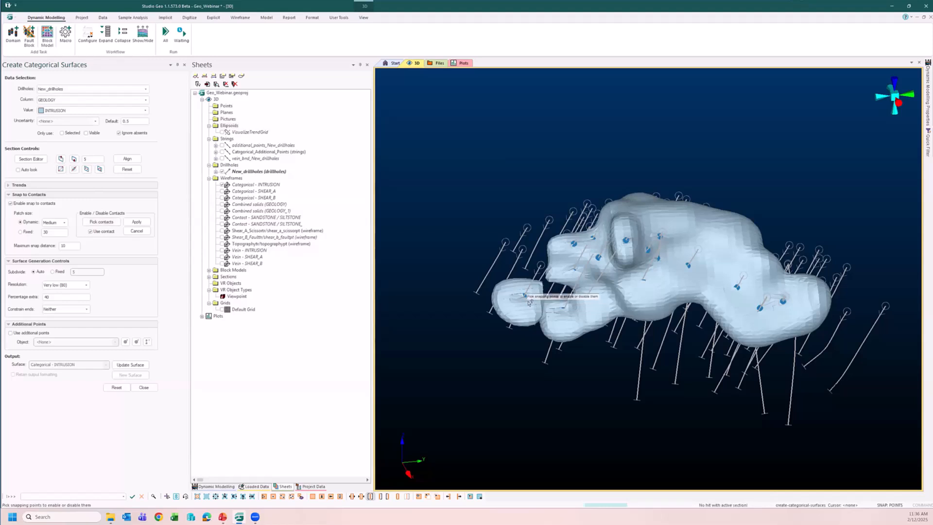
pyautogui.moveTo(514, 294); pyautogui.dragTo(535, 306)
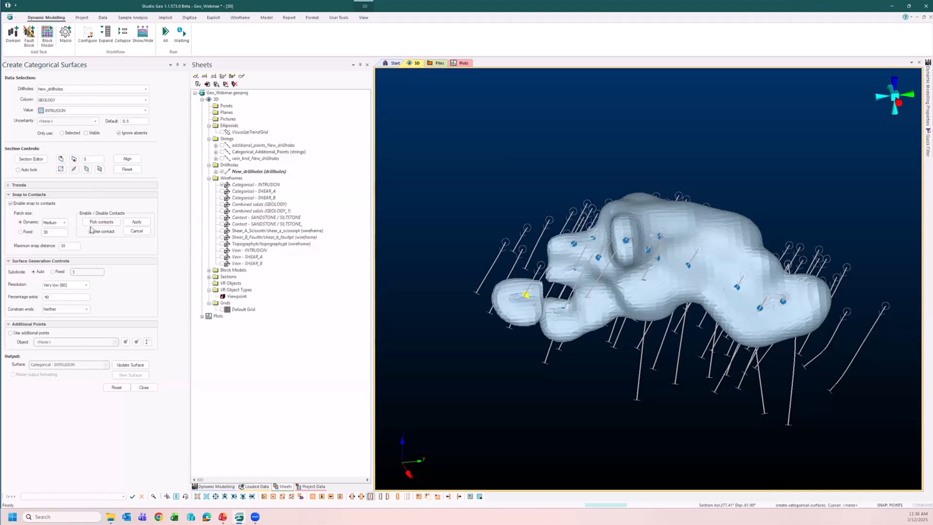
pyautogui.click(135, 223)
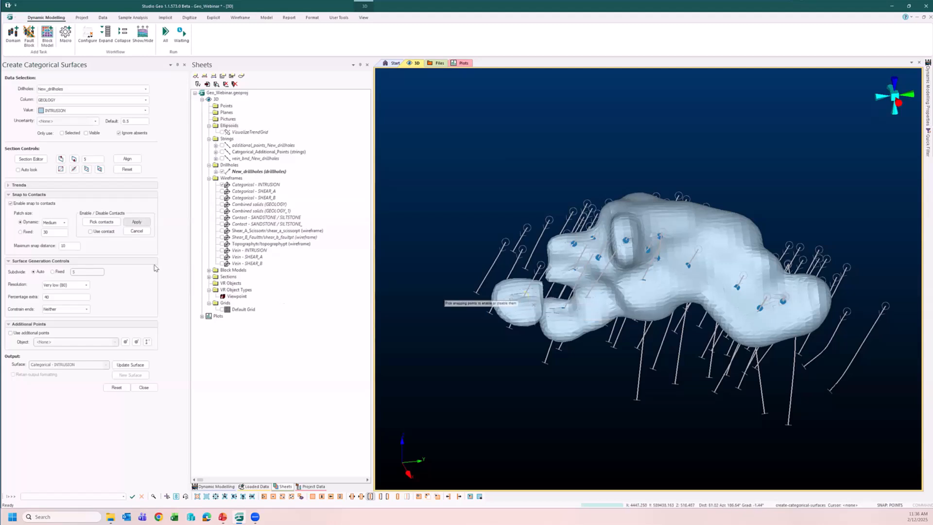
# Step: Review the surface generation resolution choices and the percentage extra setting for the INTRUSION surface
pyautogui.click(85, 195)
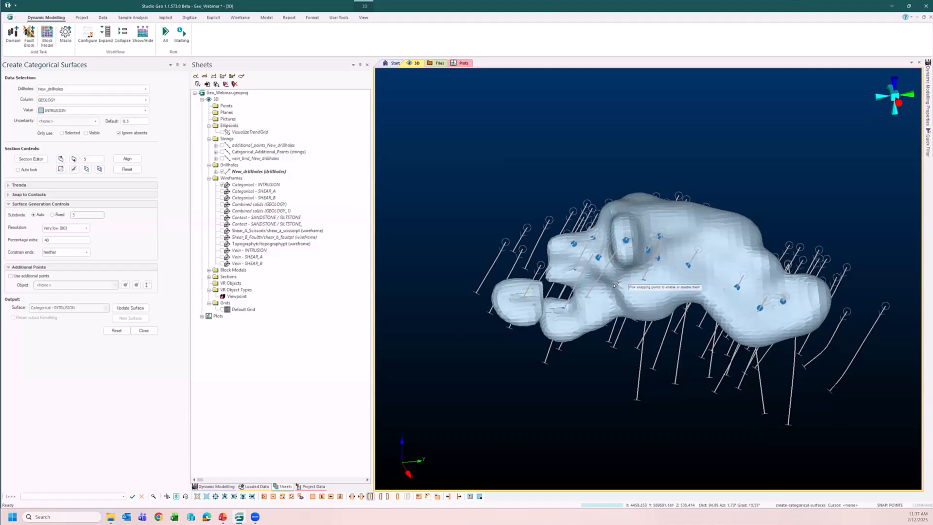
pyautogui.click(86, 228)
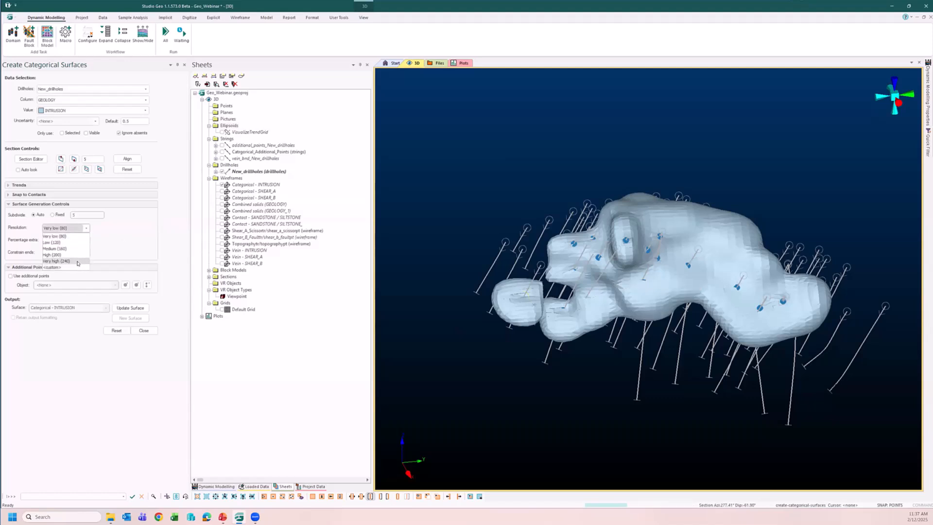
pyautogui.click(144, 240)
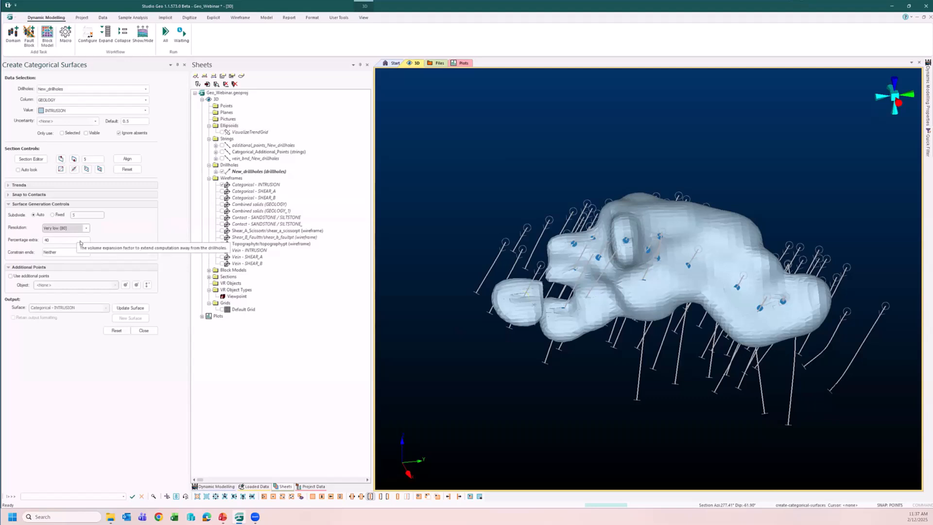
pyautogui.click(95, 204)
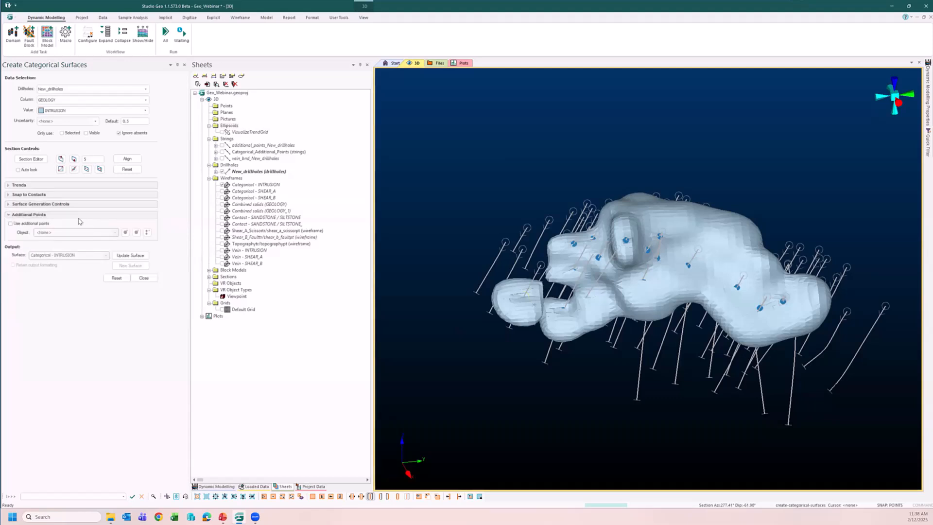
# Step: Enable additional points for the INTRUSION surface using the Categorical_Additional_Points object, and display those strings in the 3D view
pyautogui.click(41, 225)
pyautogui.click(115, 233)
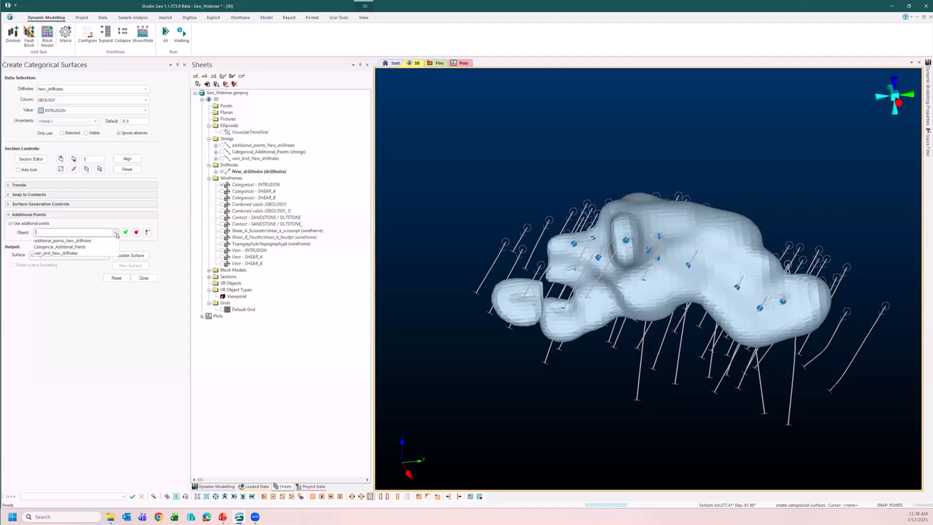
pyautogui.click(108, 247)
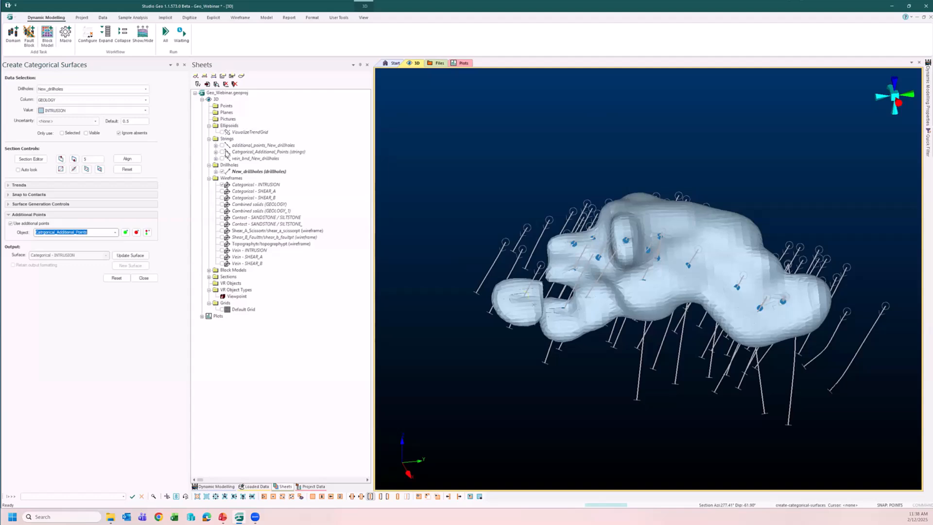
pyautogui.click(222, 151)
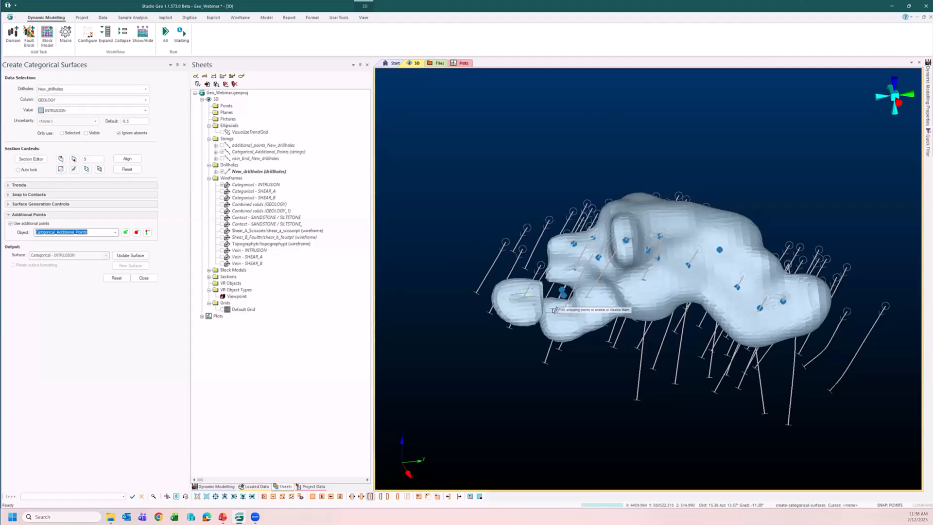
# Step: Inspect the additional points in the gap beside the detached lobe and update the categorical INTRUSION surface with them
pyautogui.moveTo(560, 311); pyautogui.dragTo(597, 310, button='middle')
pyautogui.scroll(2, 567, 308)
pyautogui.scroll(5, 571, 307)
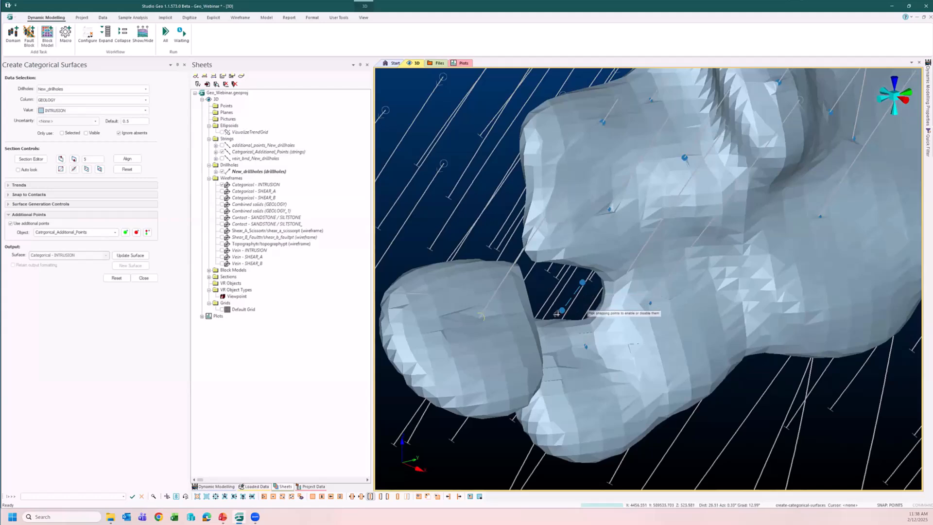
pyautogui.scroll(4, 578, 309)
pyautogui.scroll(-5, 537, 291)
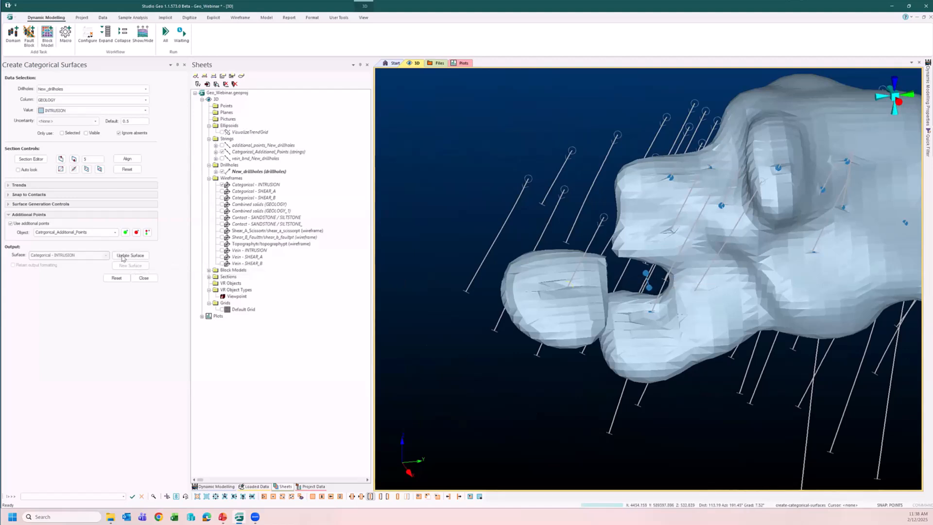
pyautogui.click(122, 255)
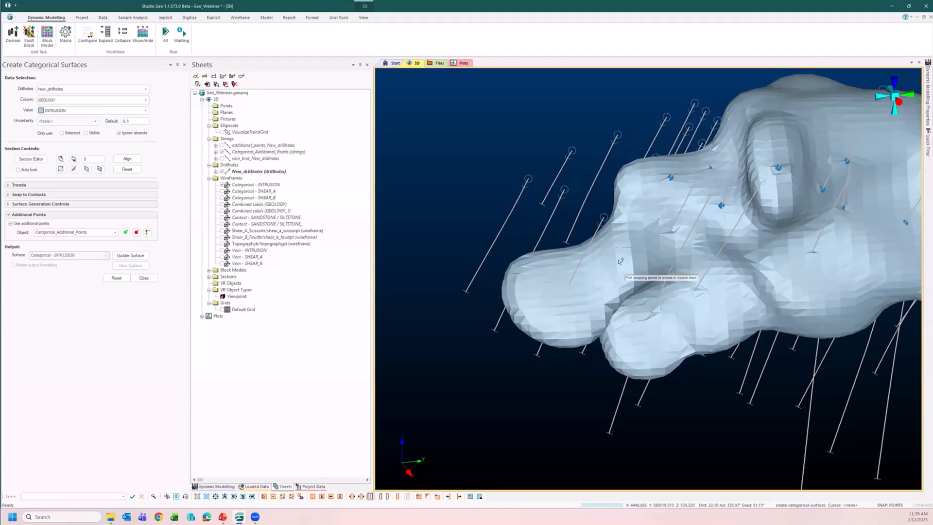
pyautogui.click(117, 219)
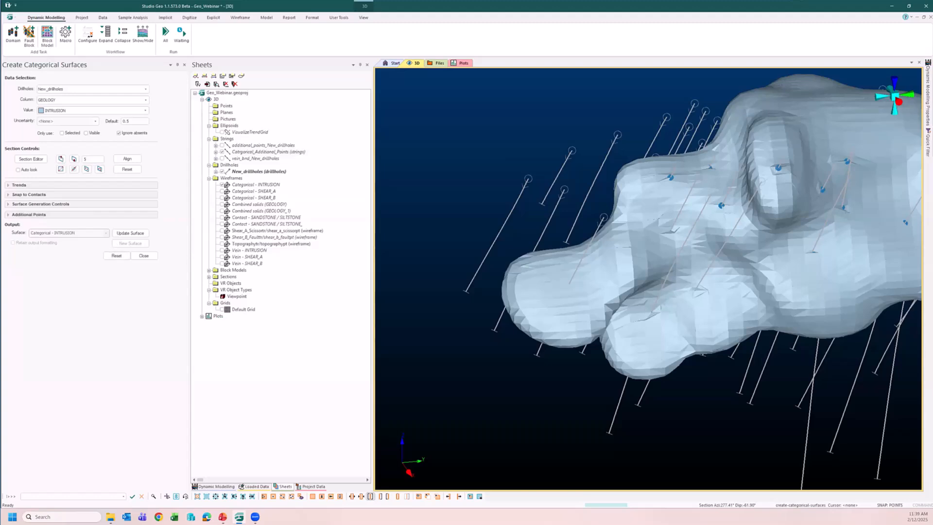
# Step: Examine the dynamic modelling properties of Categorical - SHEAR_A in the GEOLOGY_1 domain and of the Prototype Model
pyautogui.click(215, 487)
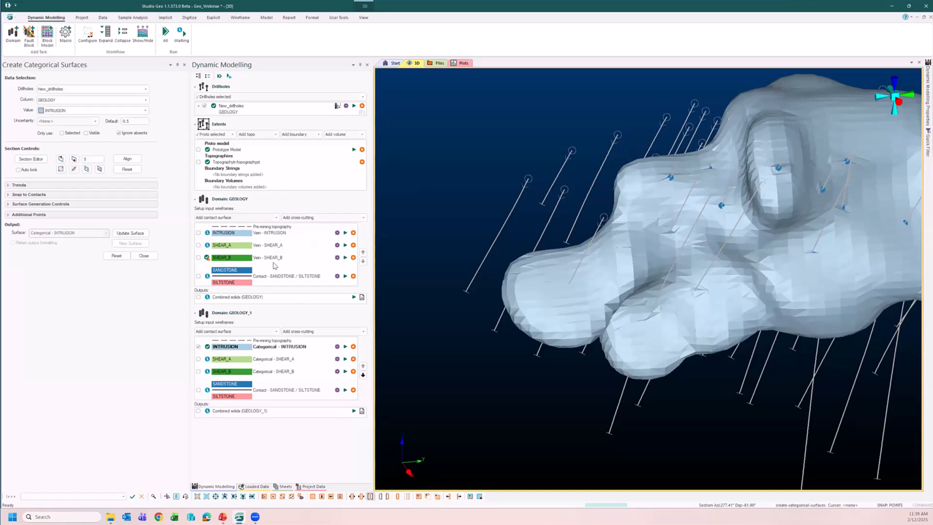
pyautogui.click(291, 360)
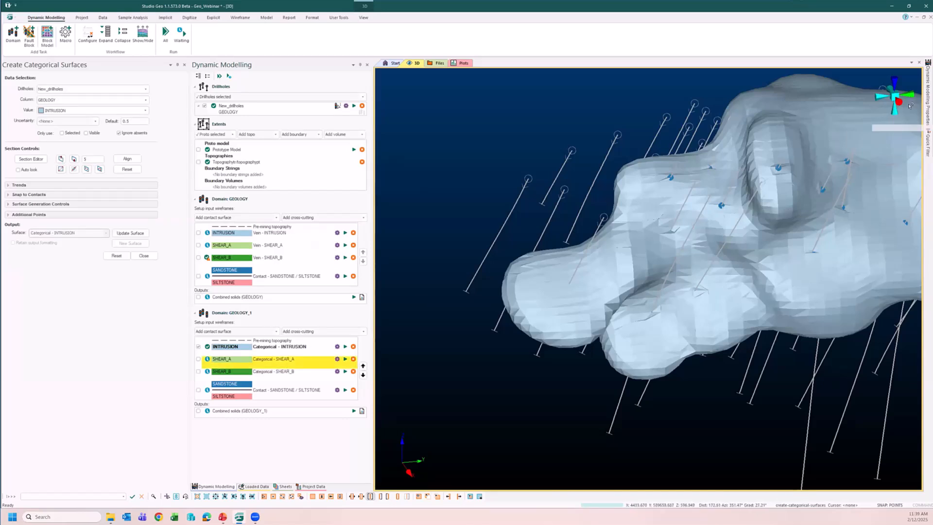
pyautogui.click(924, 111)
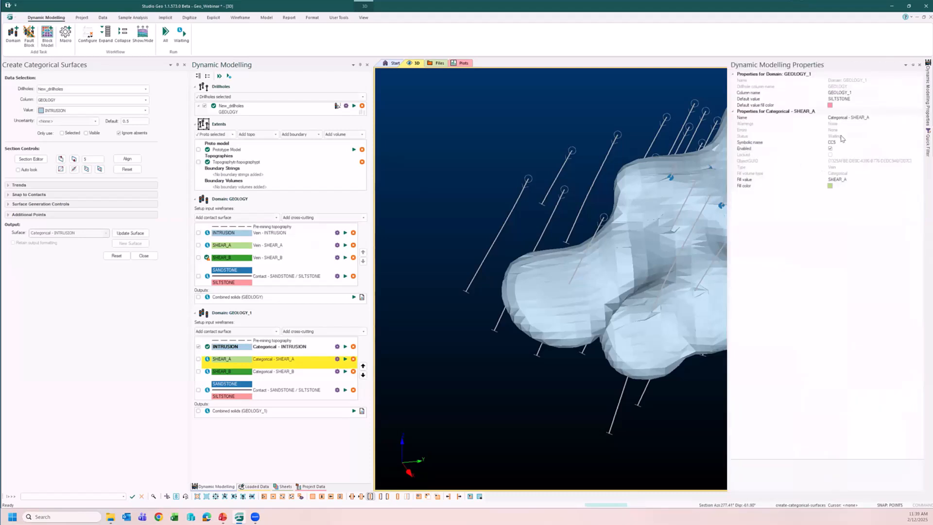
pyautogui.click(258, 151)
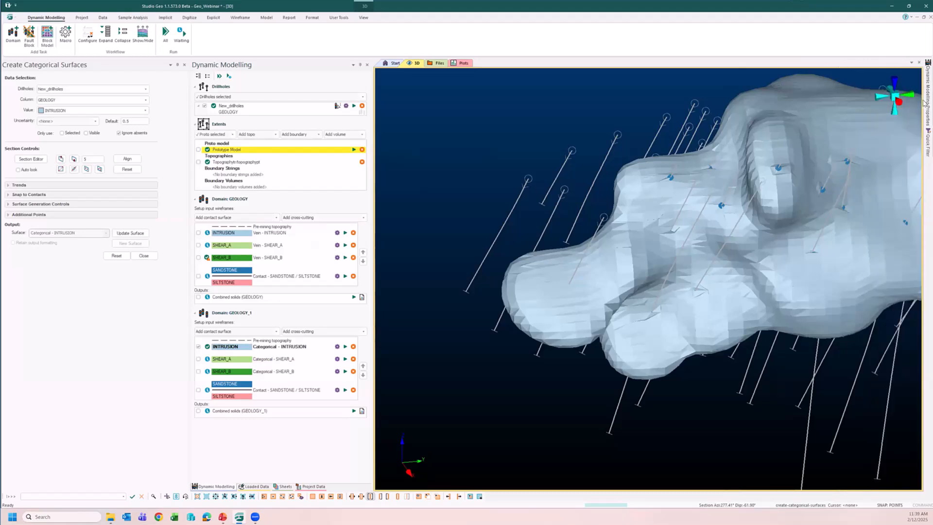
pyautogui.moveTo(926, 104)
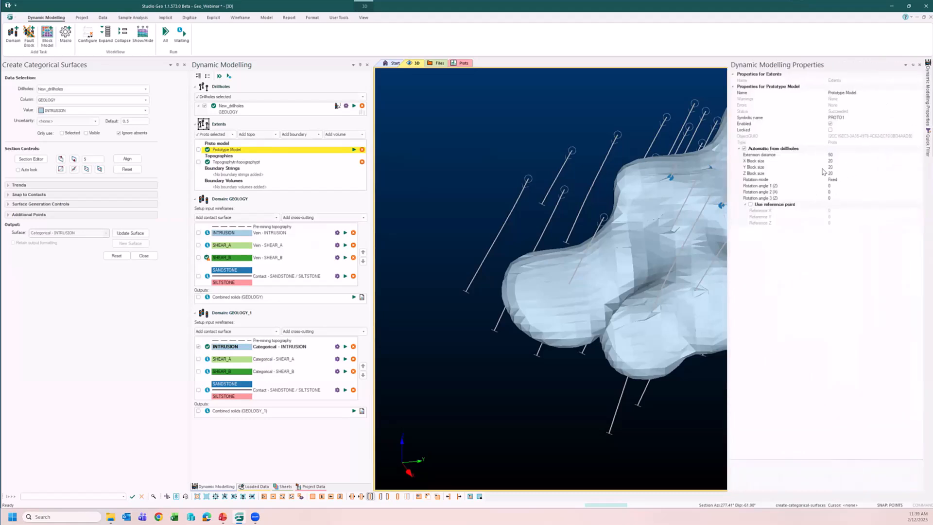